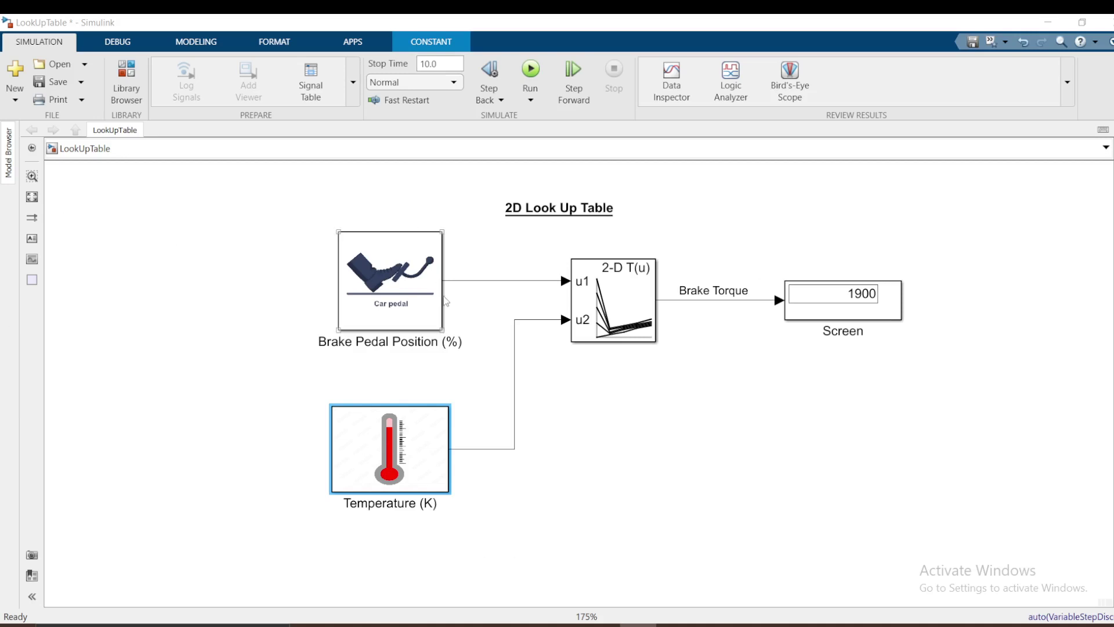
Step: Point out the Brake Pedal Position and Screen display blocks in the Simulink model
click(409, 267)
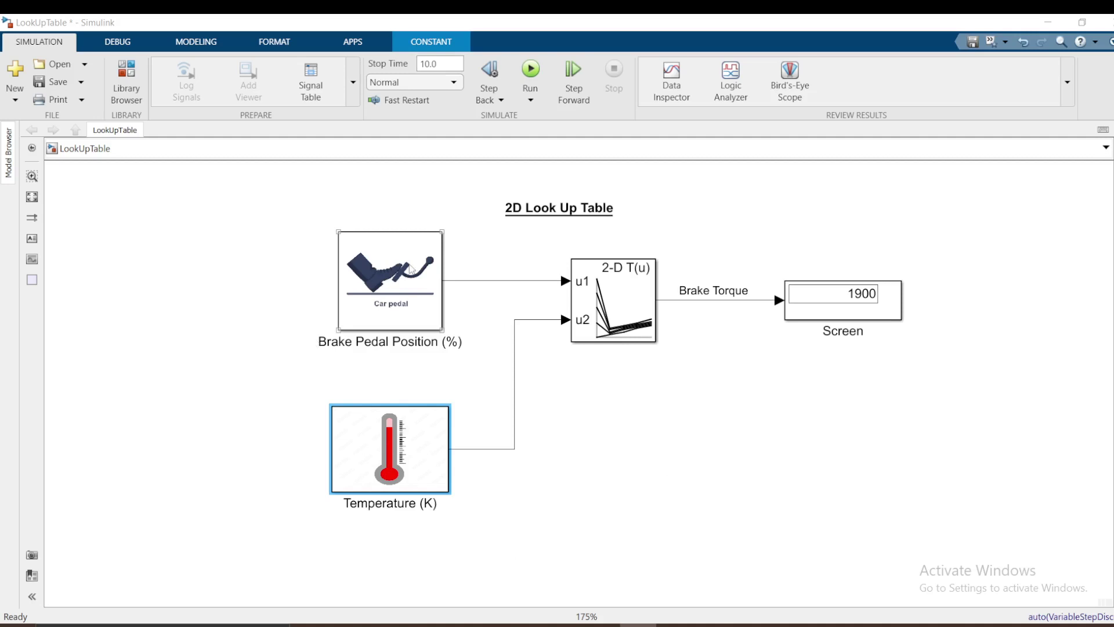
click(485, 300)
click(870, 328)
click(983, 315)
Step: Maximize the Excel workbook and give row 4 (pedal position 20) a light blue fill
drag(714, 278, 414, 186)
click(426, 184)
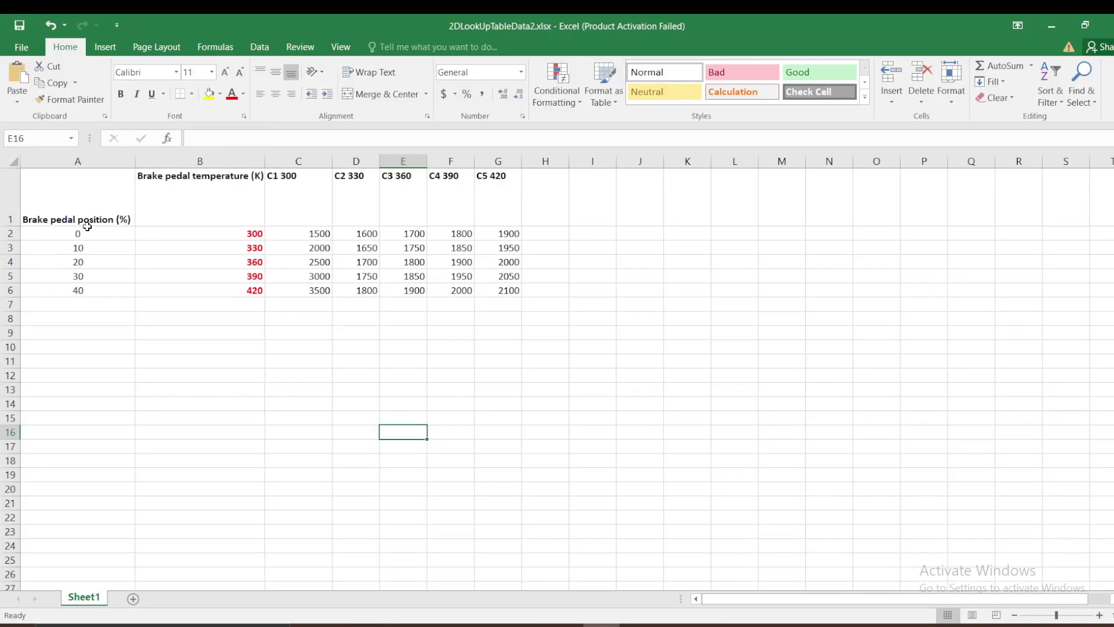
click(52, 221)
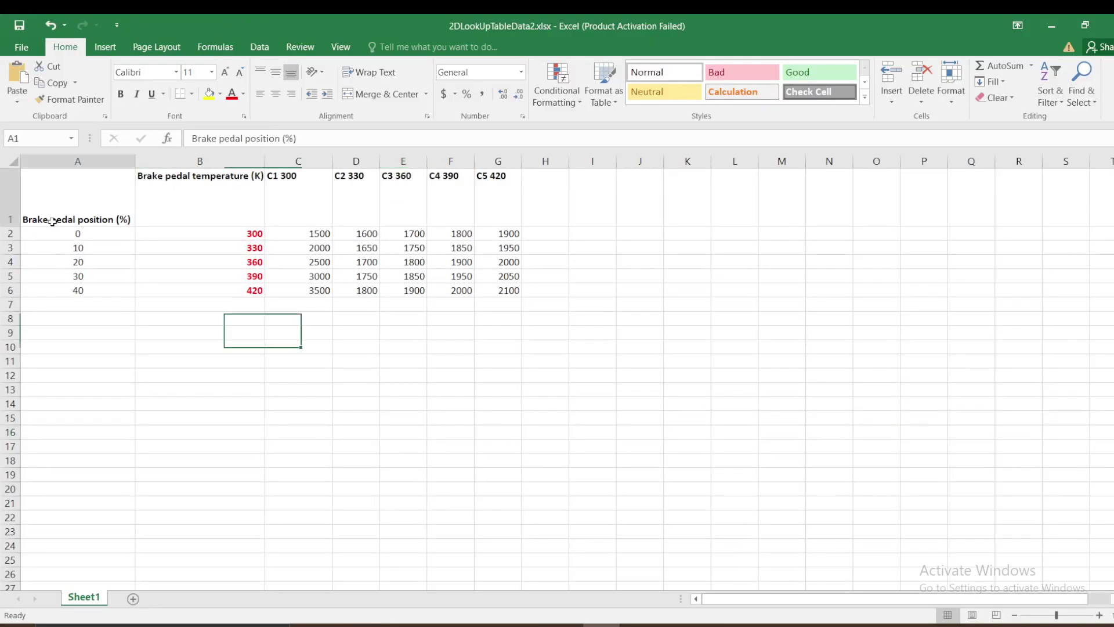
click(83, 263)
click(9, 262)
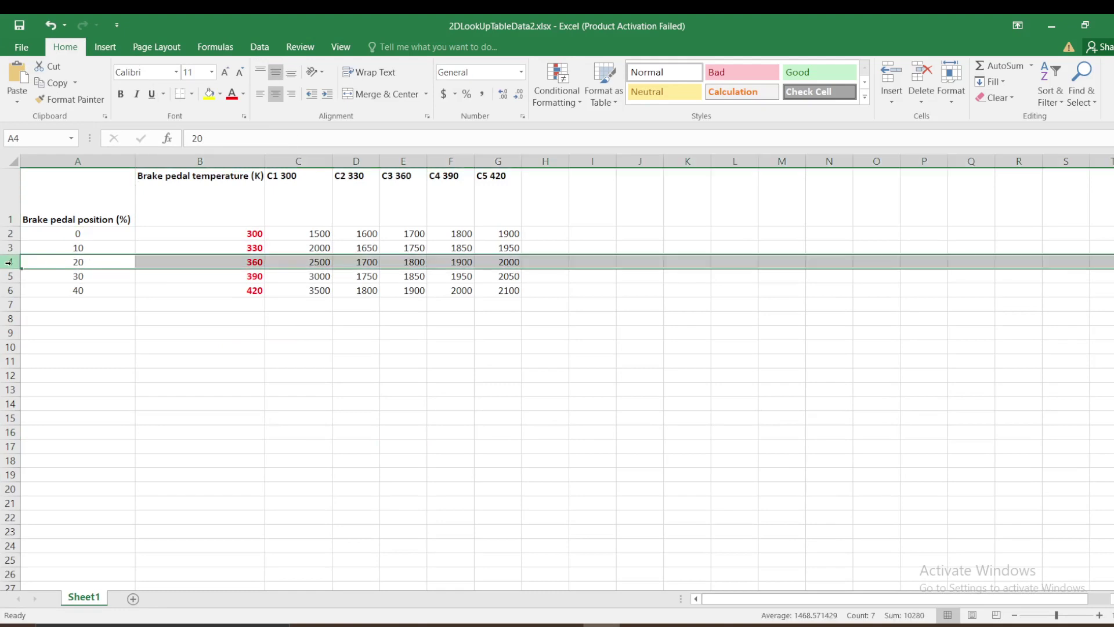
click(219, 94)
click(256, 138)
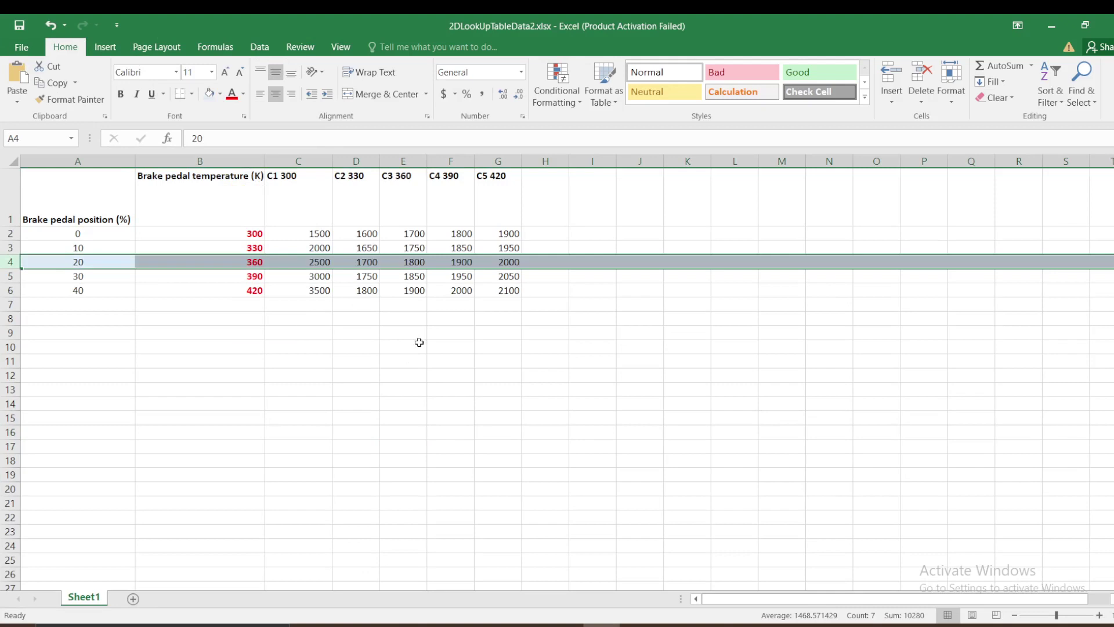
click(406, 347)
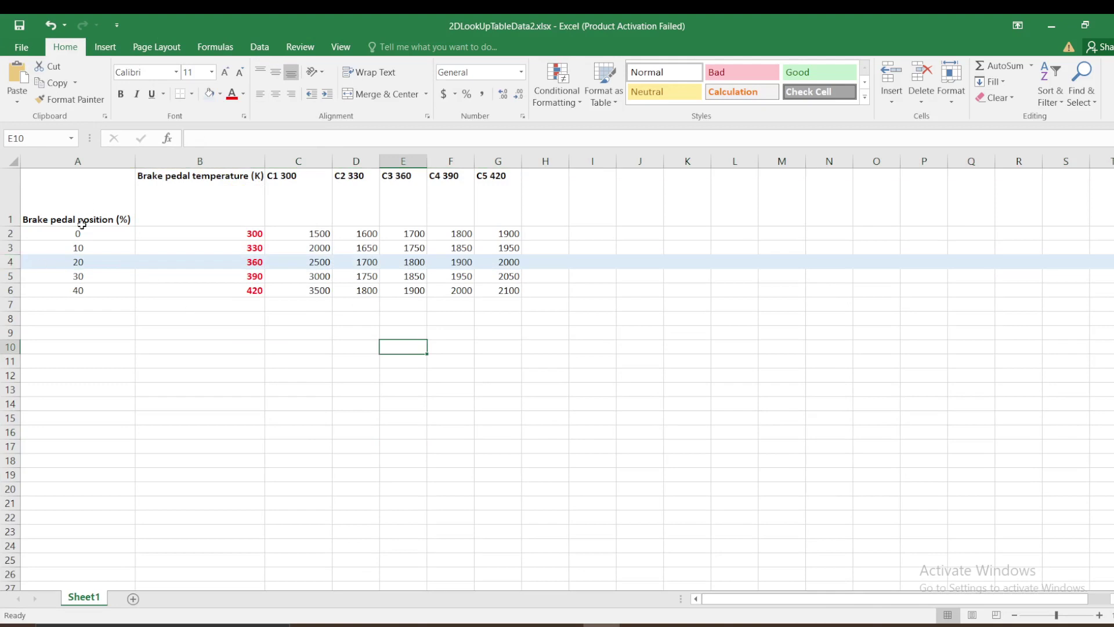
click(77, 261)
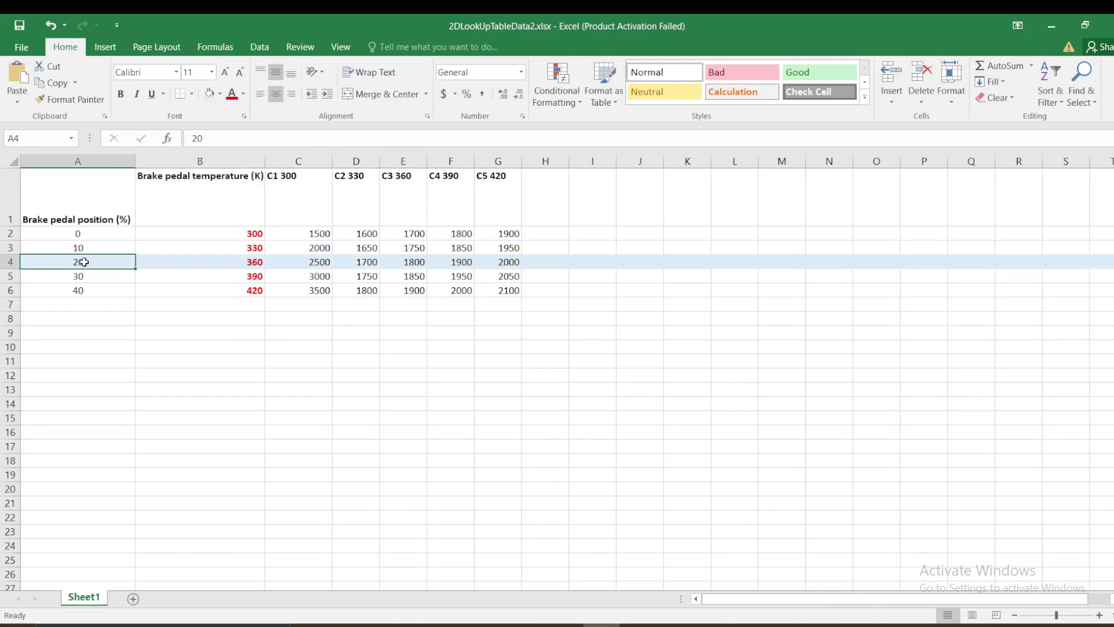
Step: Change the font colour of torque values C2:G6 to blue
drag(298, 234, 507, 286)
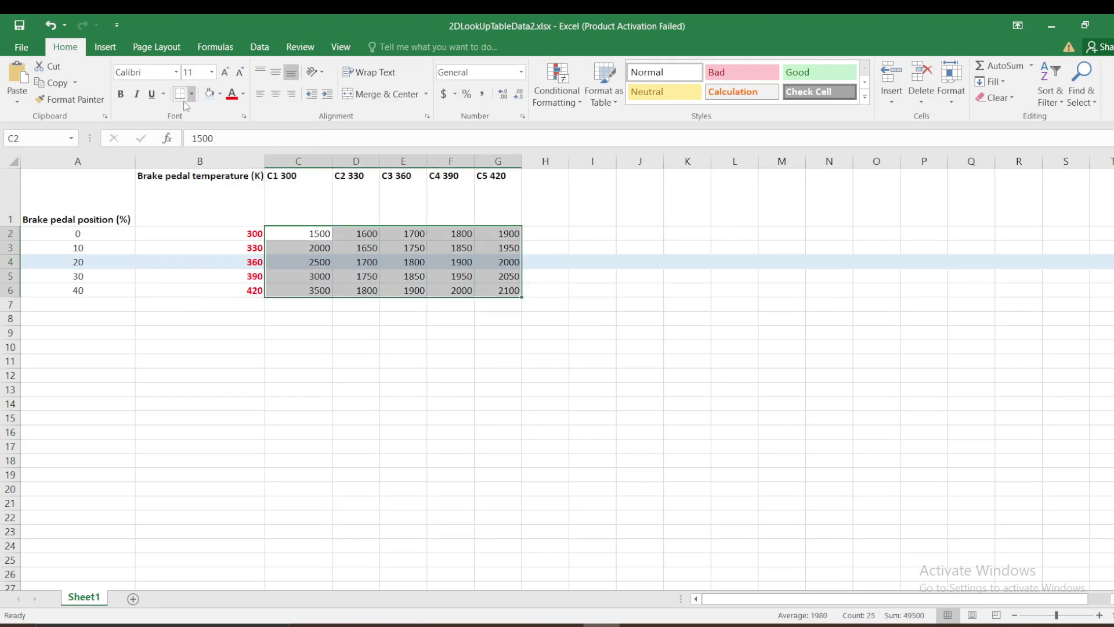
click(230, 99)
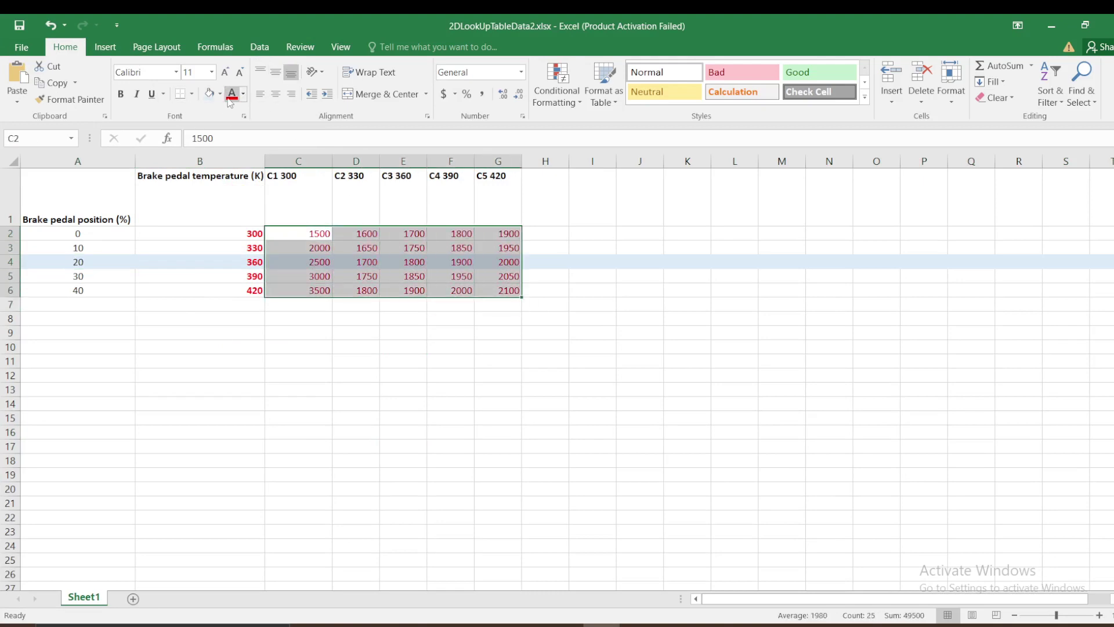
click(243, 94)
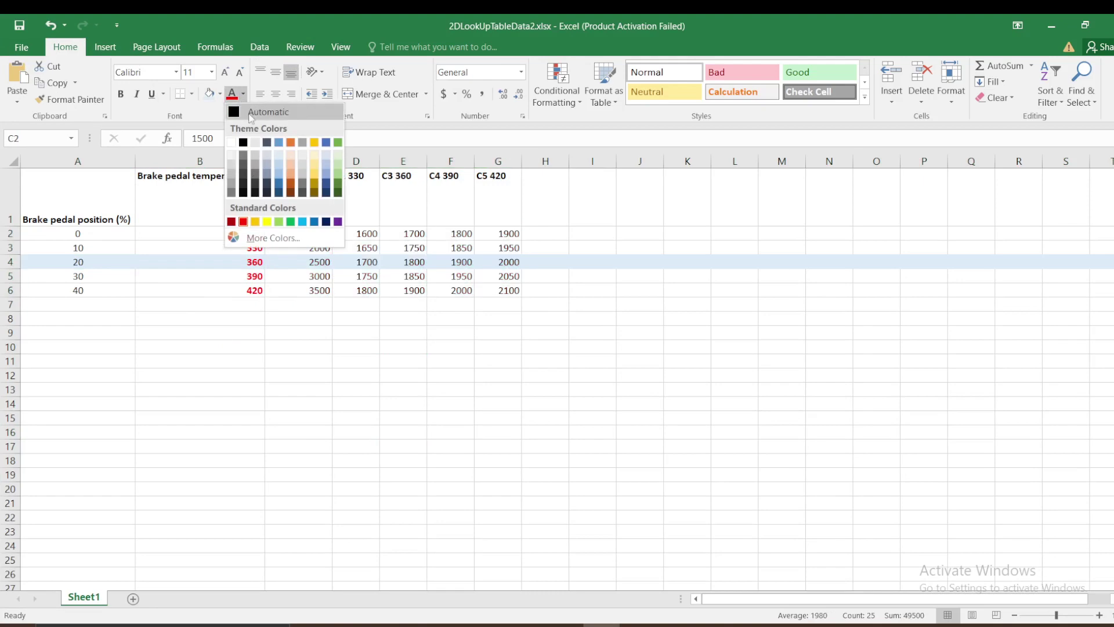
click(325, 142)
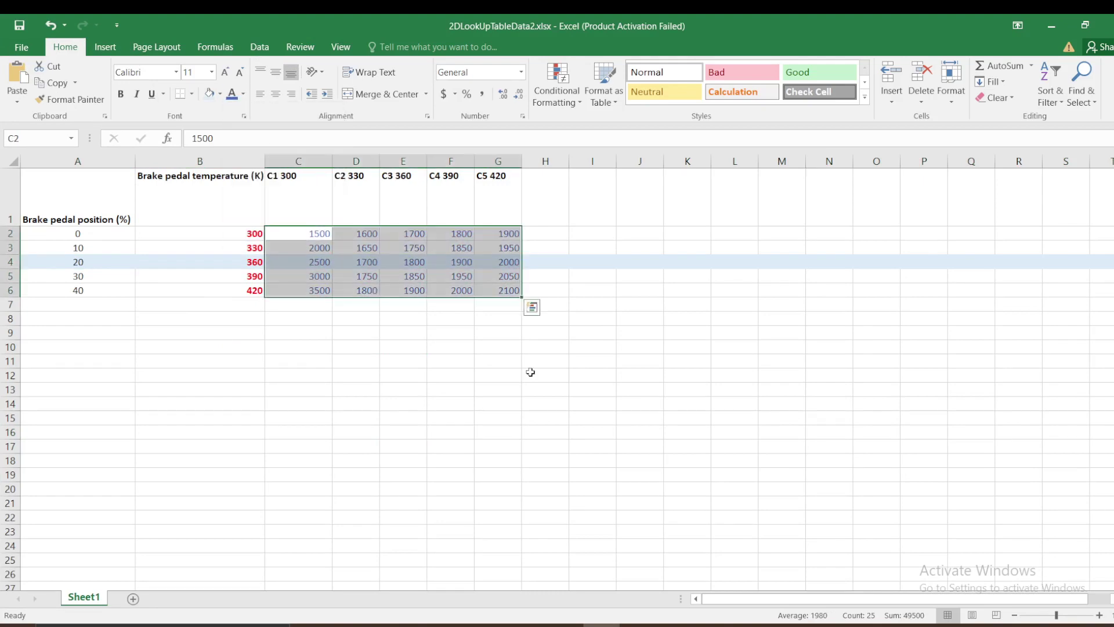
click(530, 372)
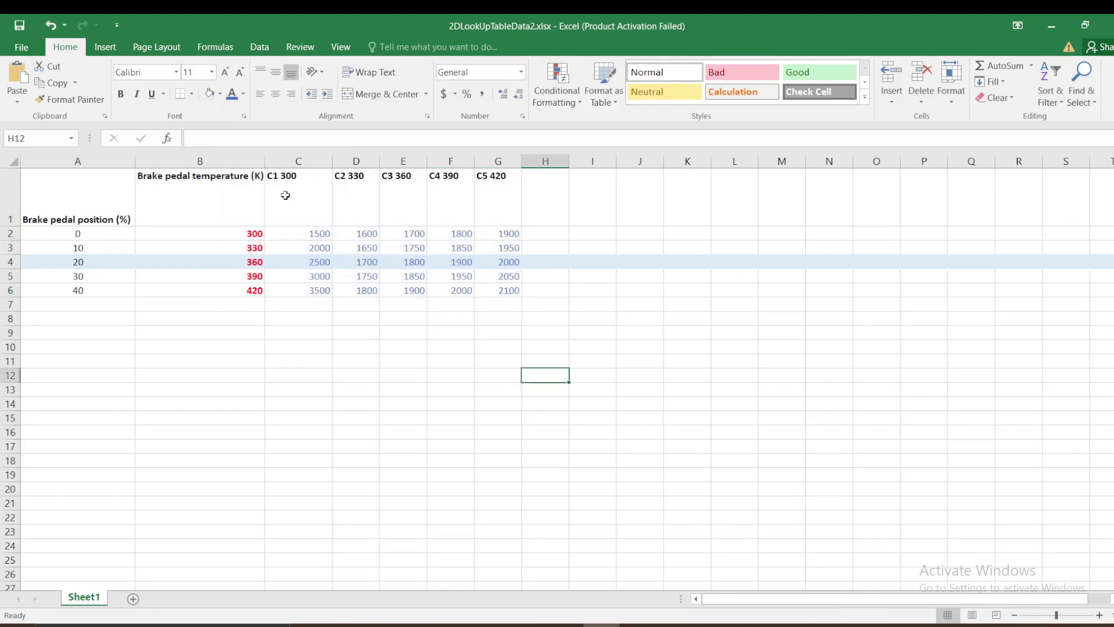
drag(284, 194, 499, 194)
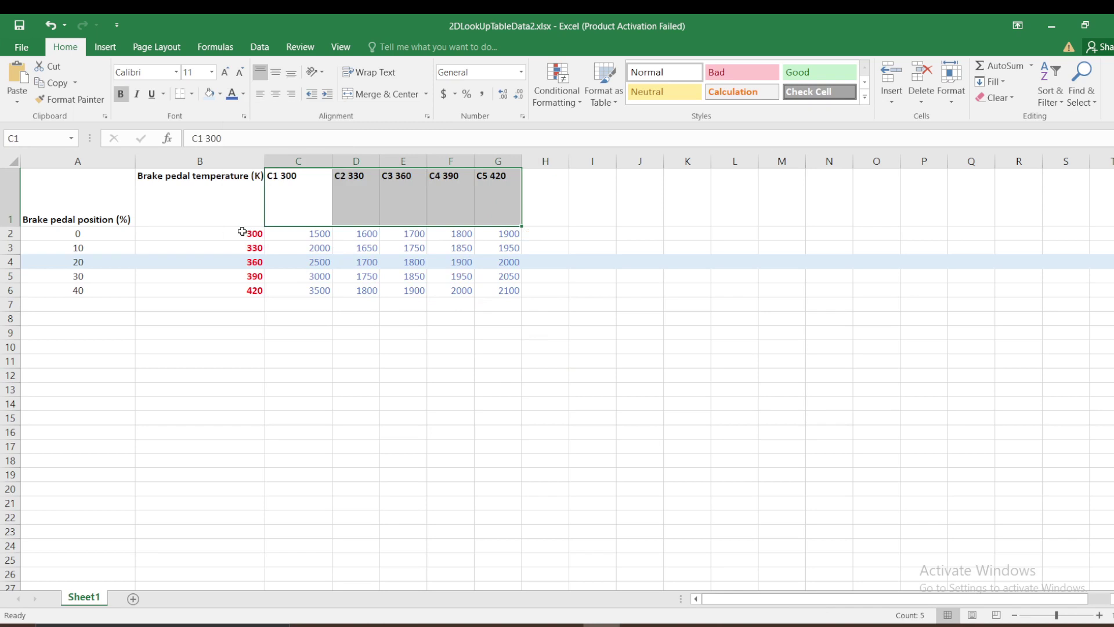
drag(250, 233, 238, 291)
drag(293, 190, 510, 184)
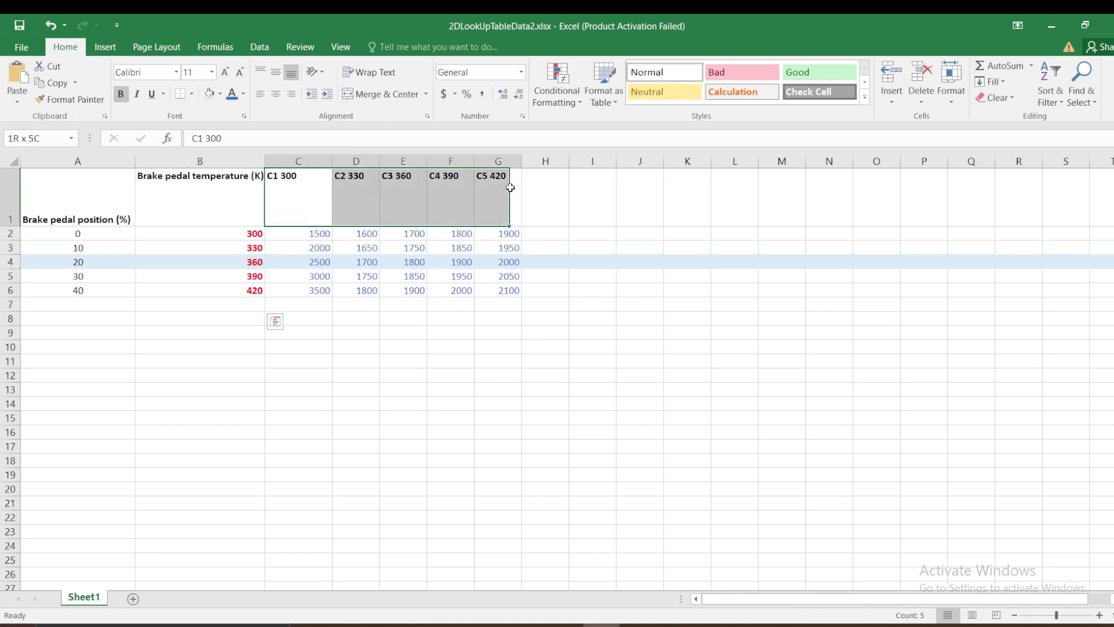
click(448, 316)
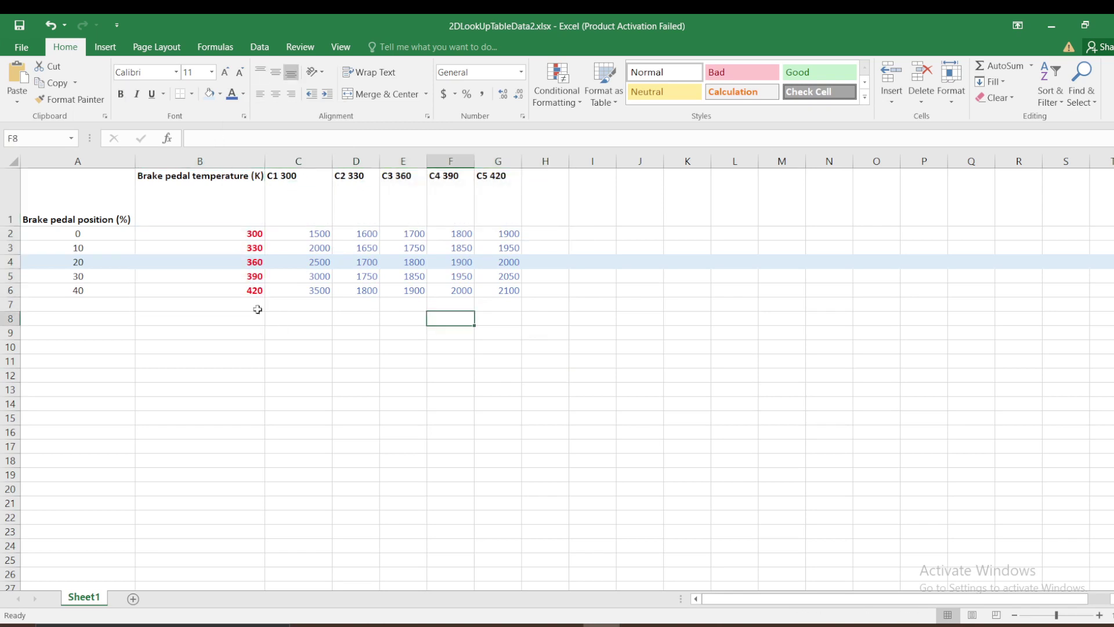
click(36, 261)
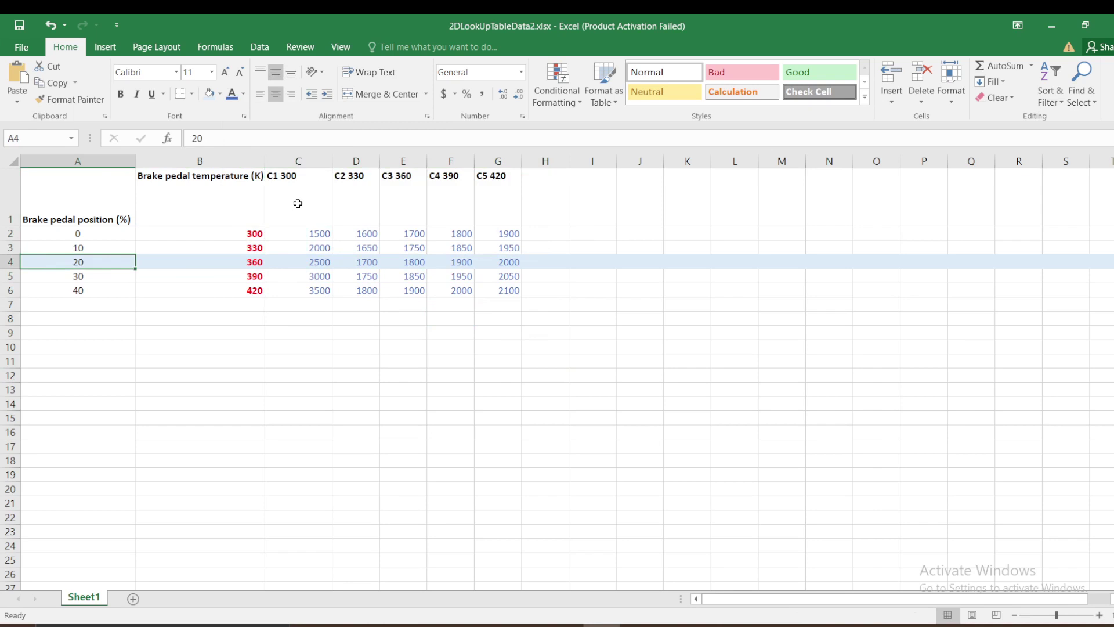
drag(297, 203, 498, 202)
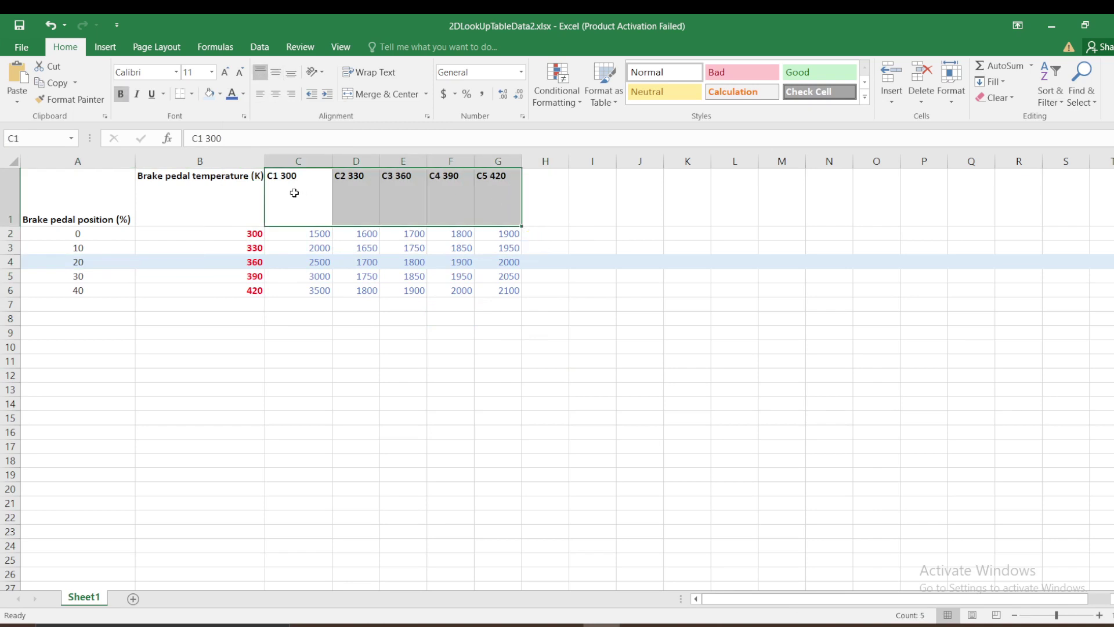
drag(294, 193, 488, 188)
click(499, 189)
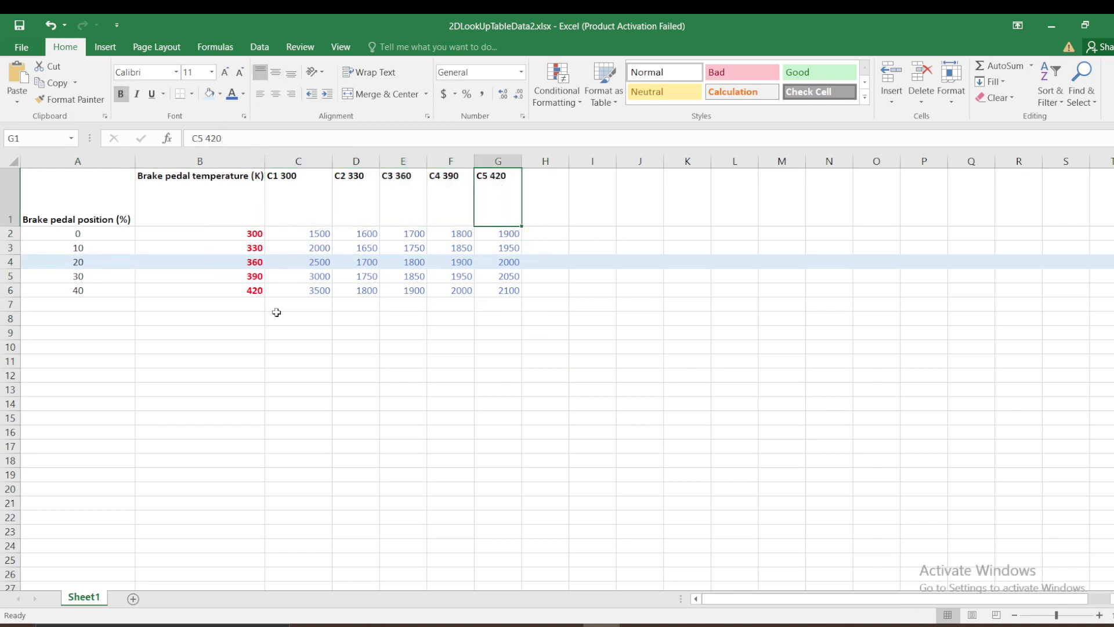
click(317, 375)
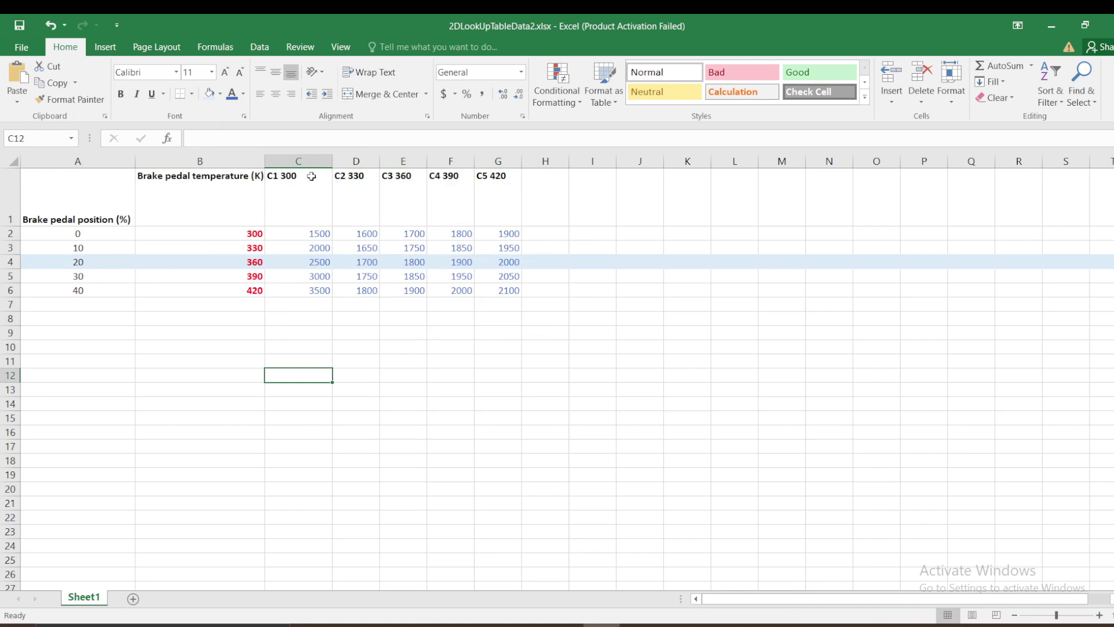
click(84, 266)
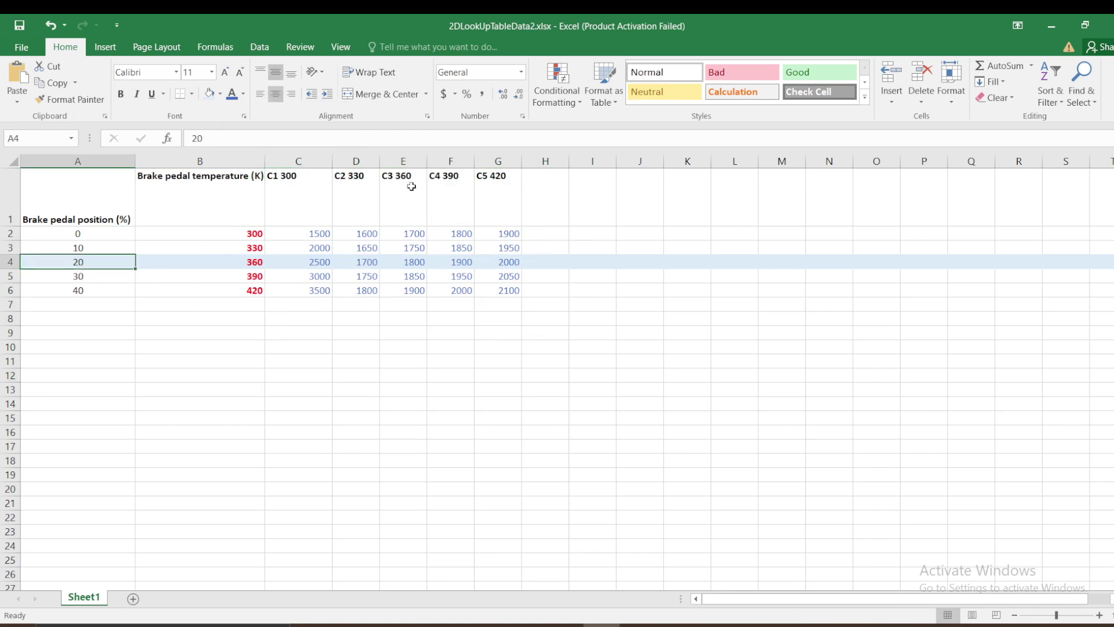
click(412, 263)
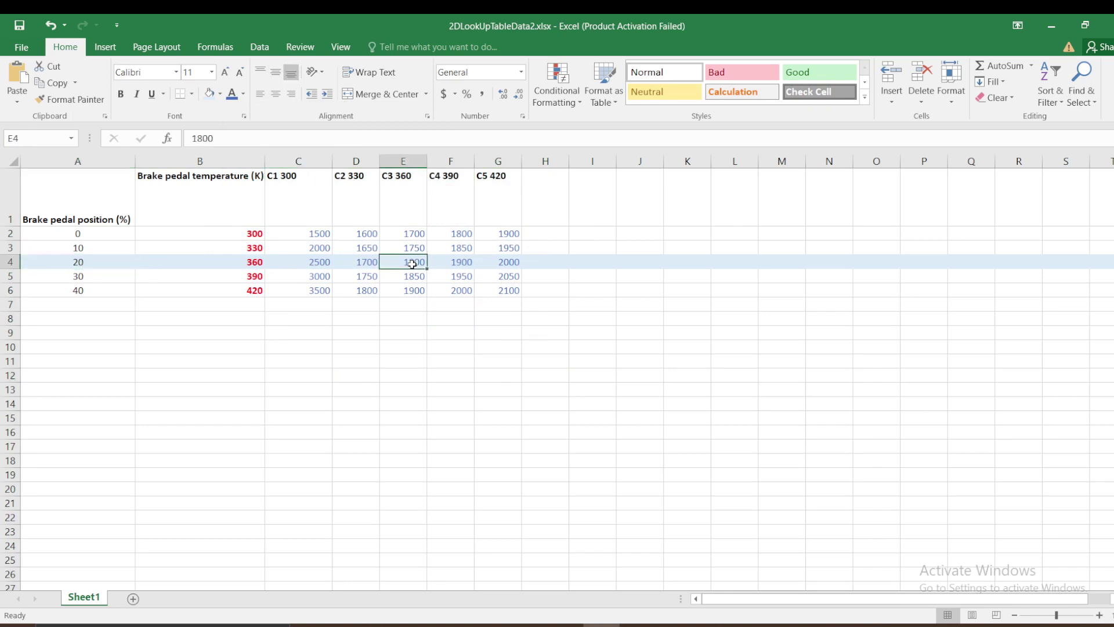
click(458, 181)
click(461, 261)
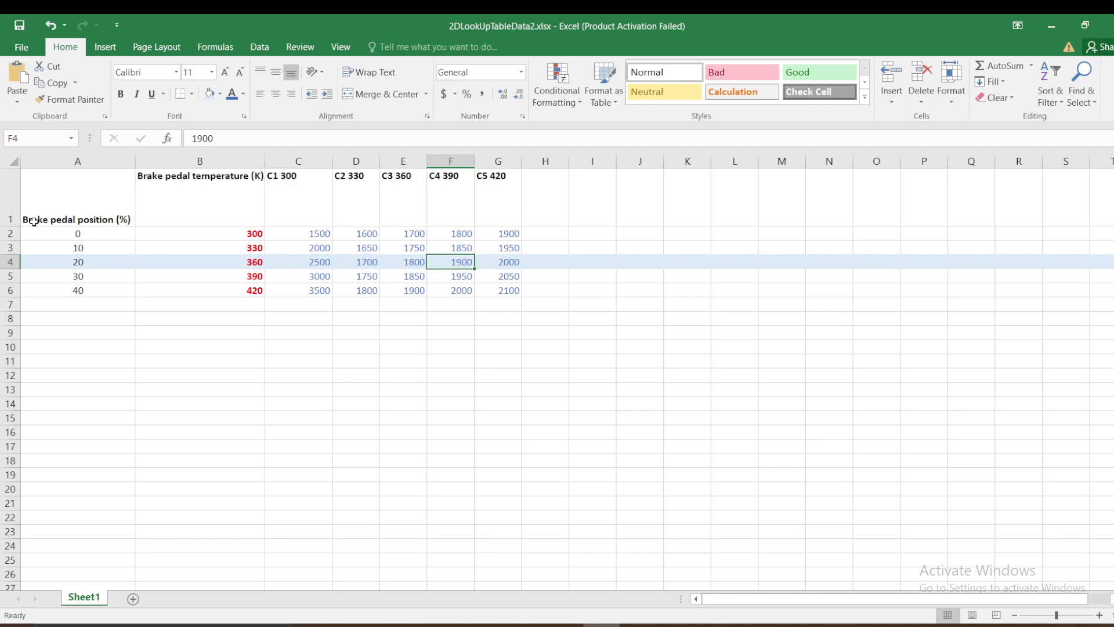
drag(33, 221, 75, 289)
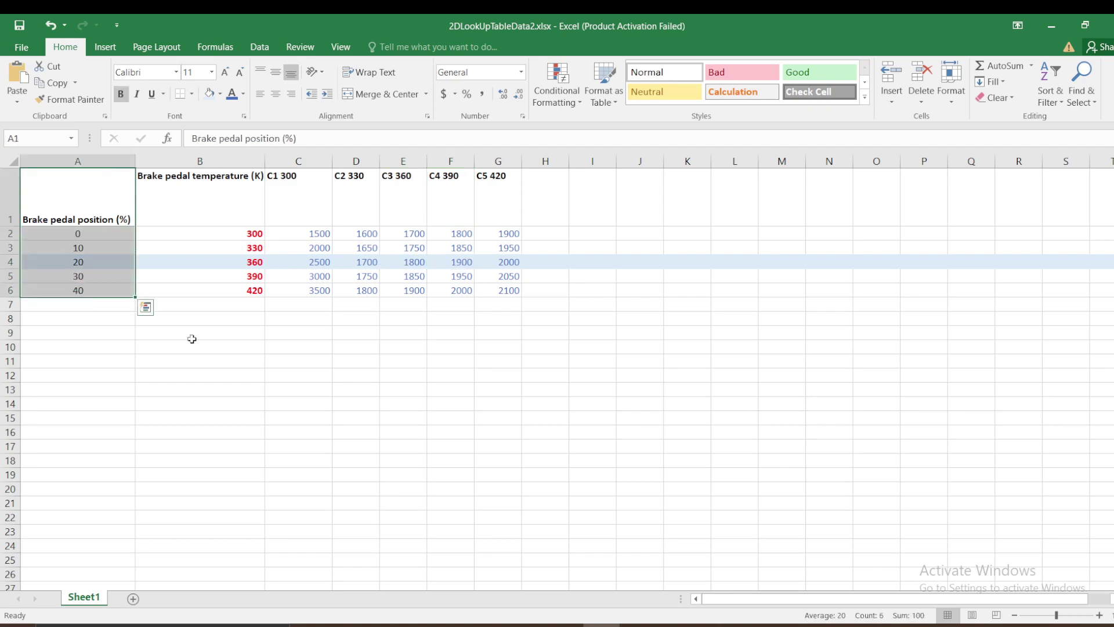
click(192, 339)
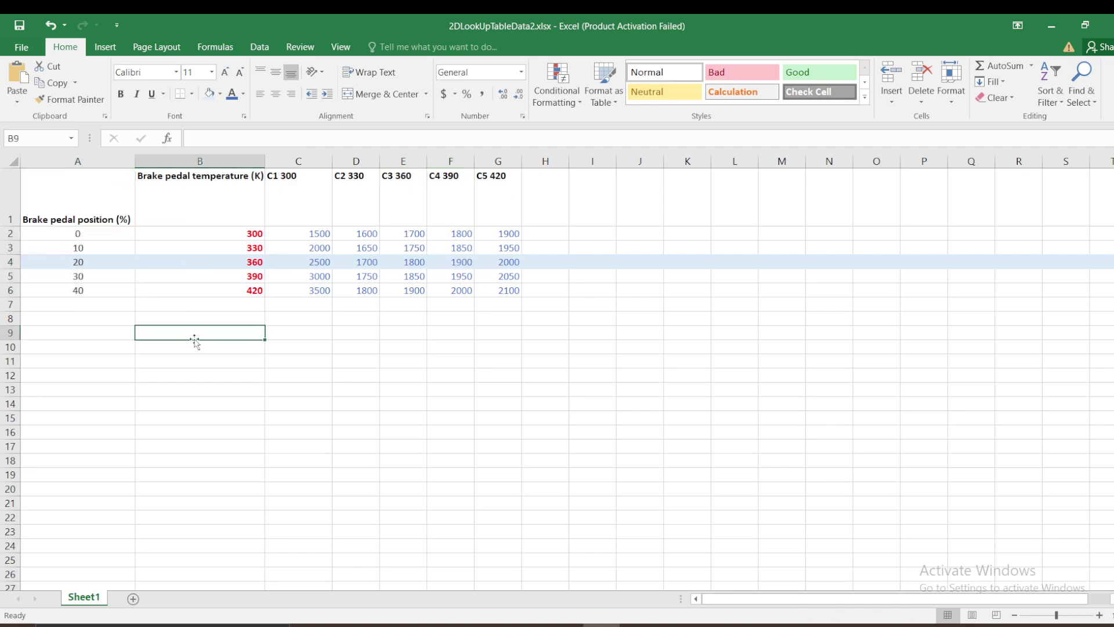
click(21, 276)
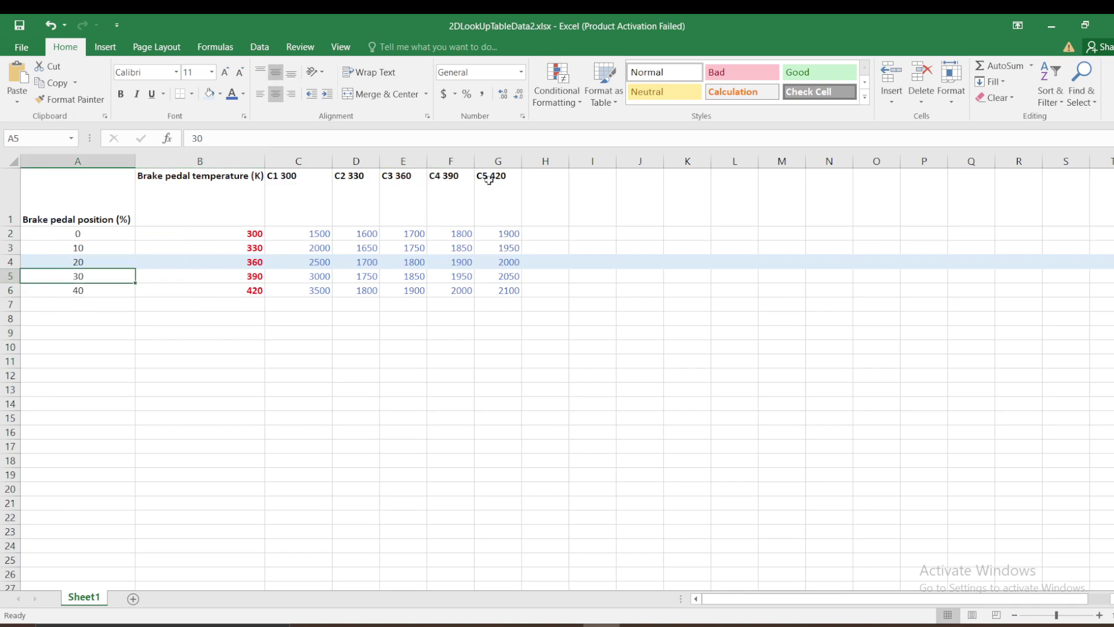
click(507, 274)
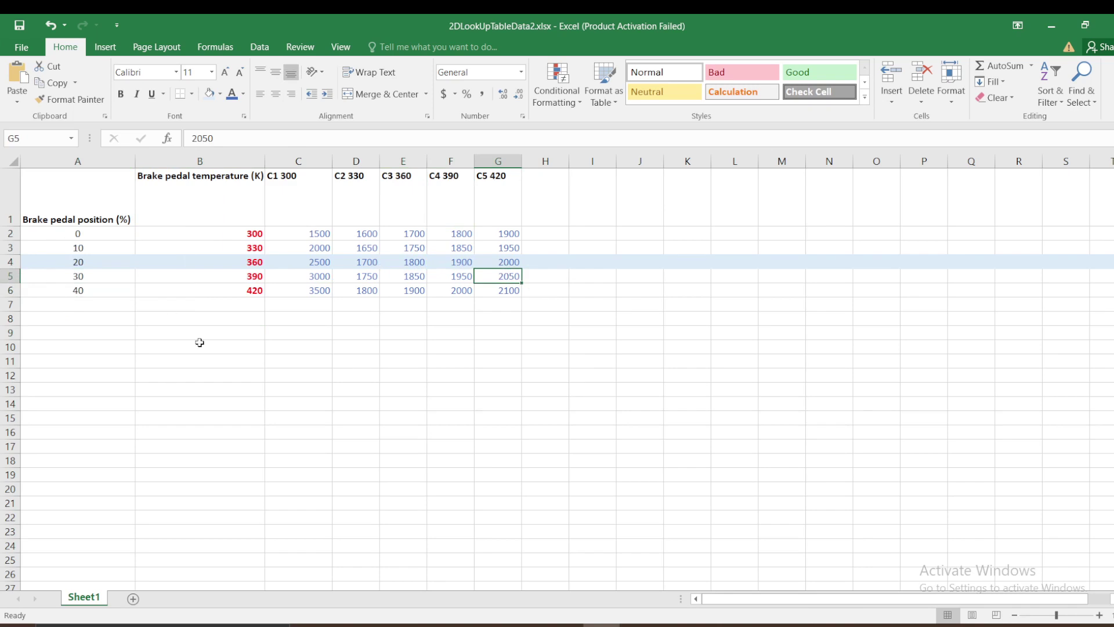
drag(608, 215, 928, 184)
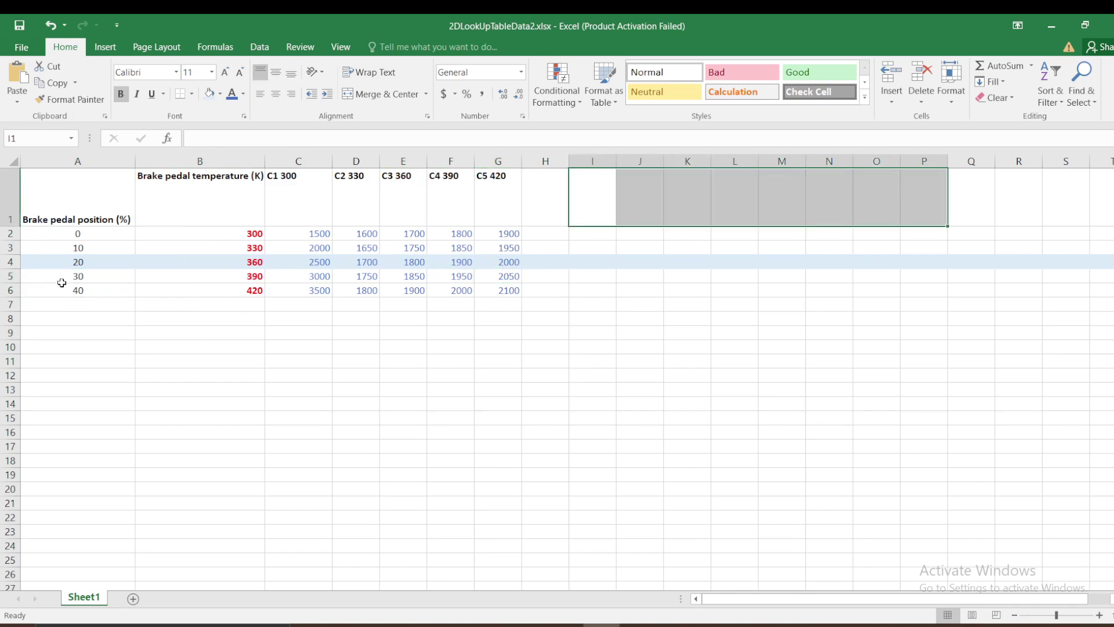
click(55, 264)
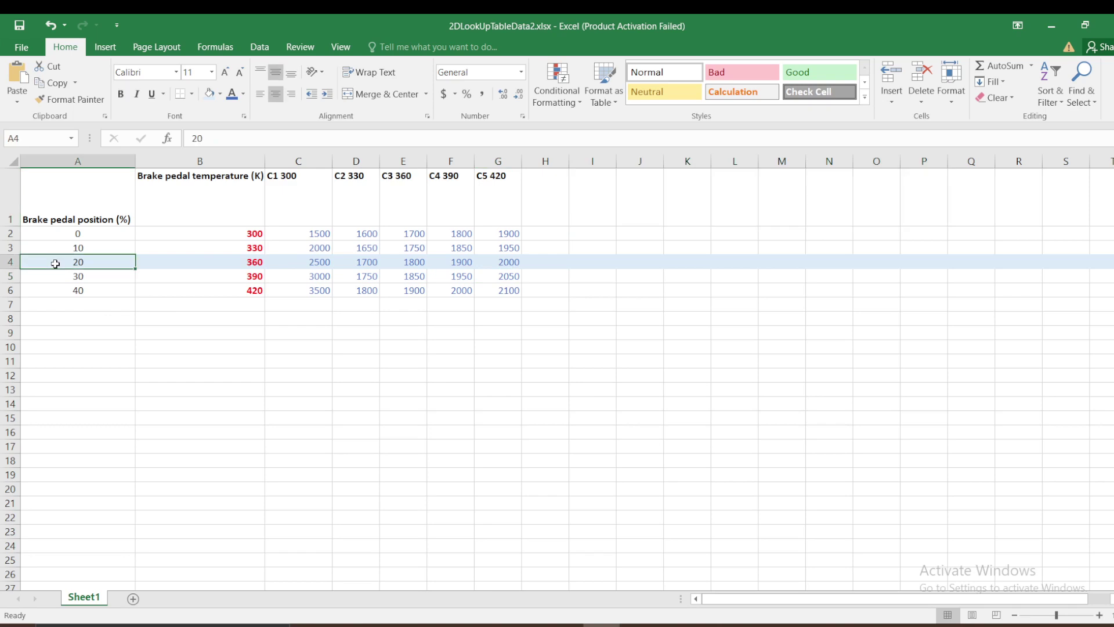
click(394, 190)
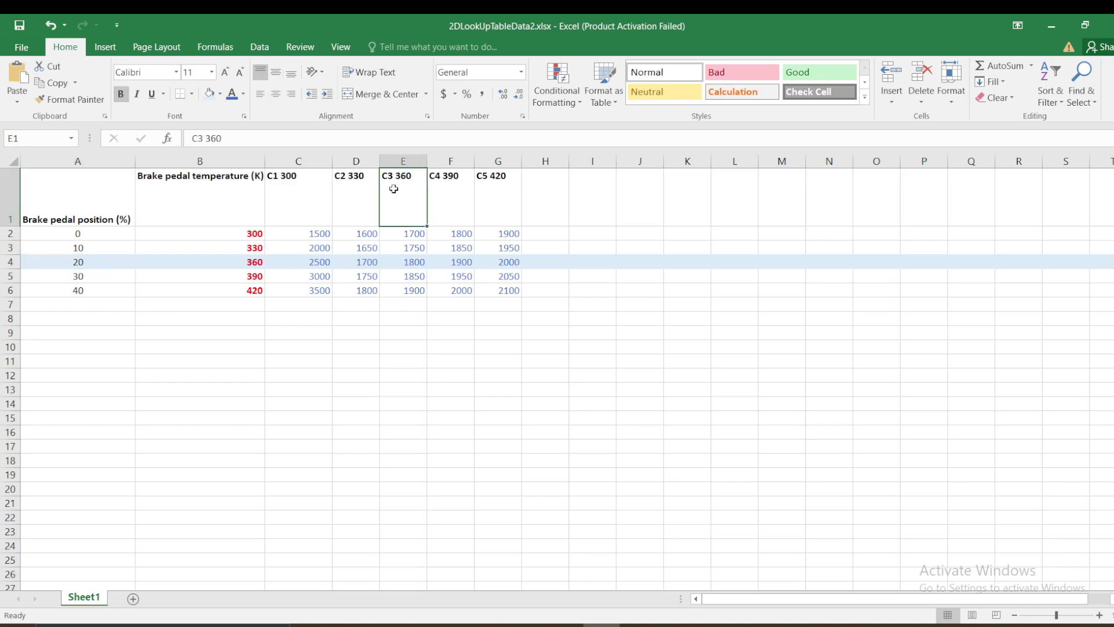
Step: Colour column E's text purple and highlight the C3 360 torque column
drag(393, 197, 415, 334)
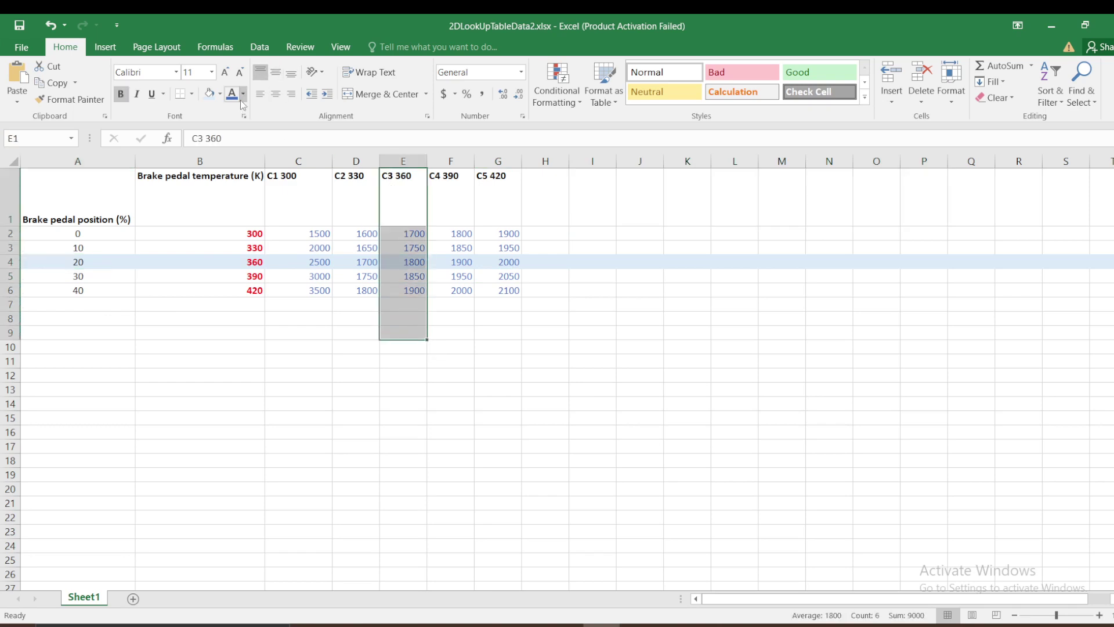
click(243, 93)
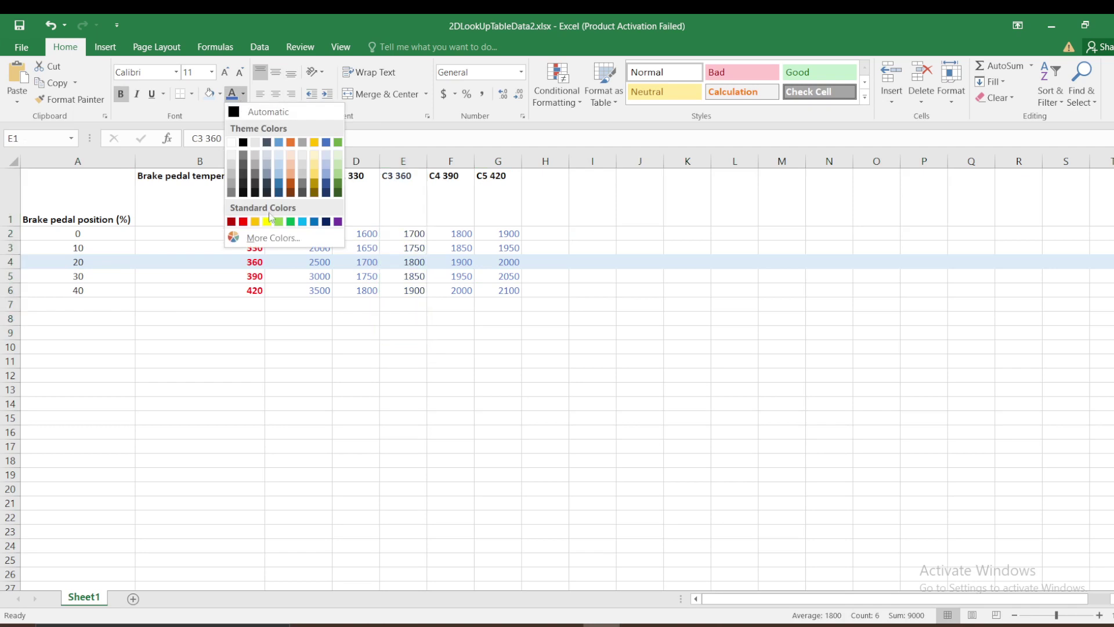
click(265, 219)
click(243, 94)
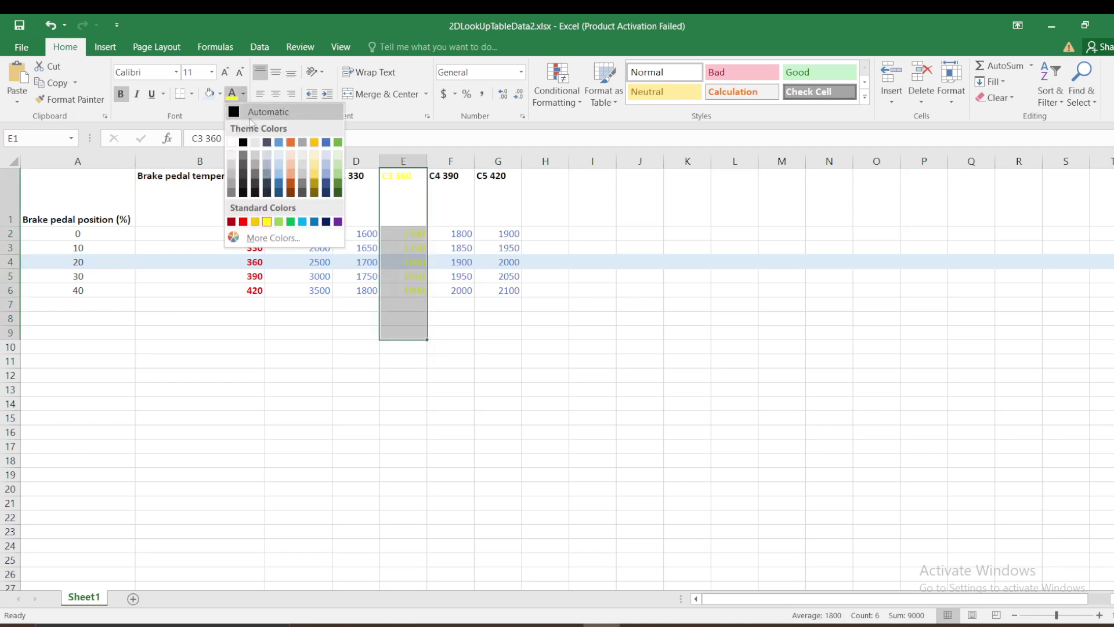
click(338, 222)
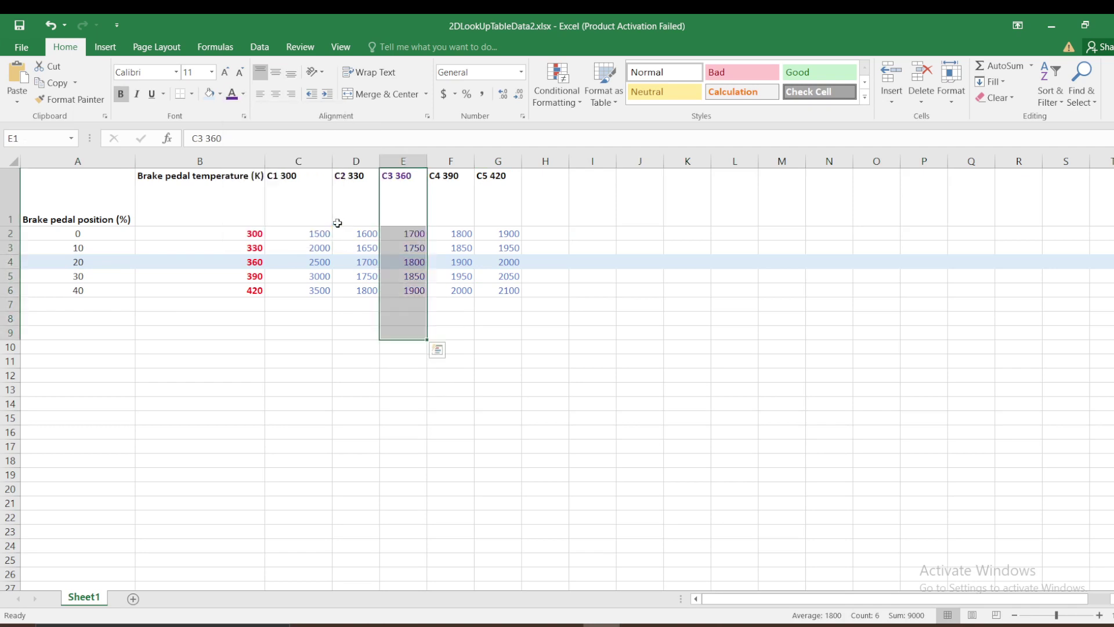
click(593, 359)
click(419, 263)
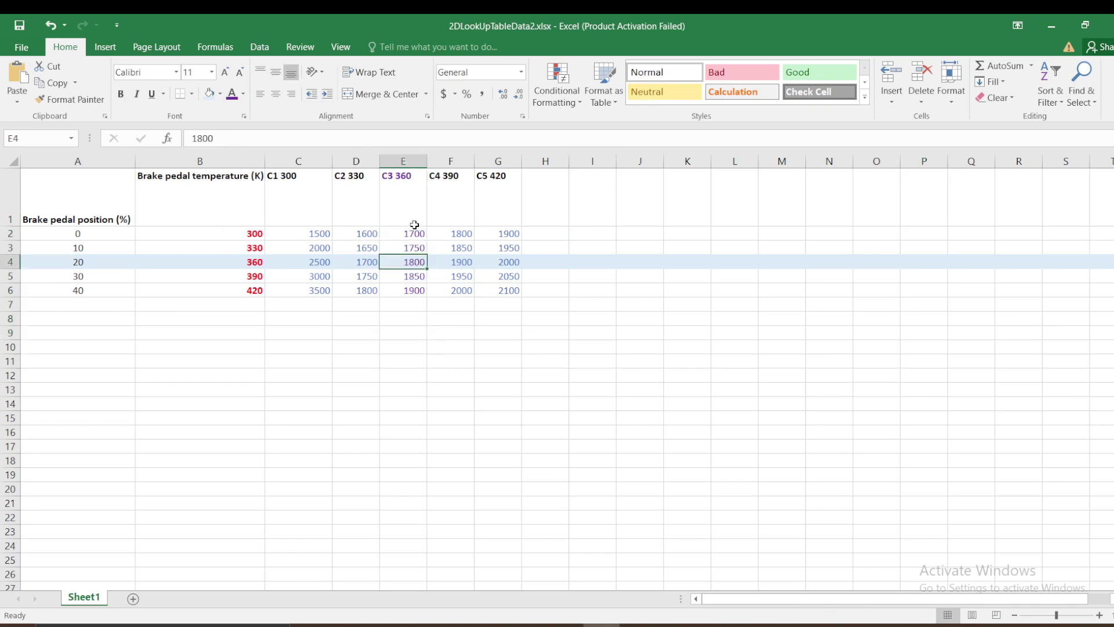
drag(412, 224, 429, 366)
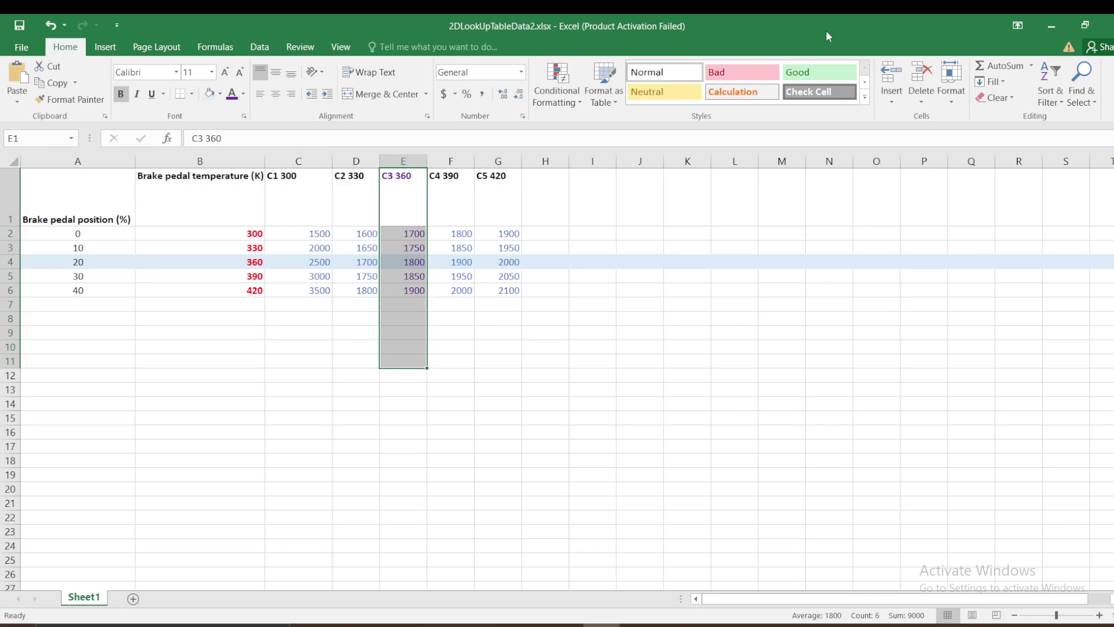
Step: Switch to the Simulink model, zoom out and pan the diagram, then open the Library Browser
click(1048, 30)
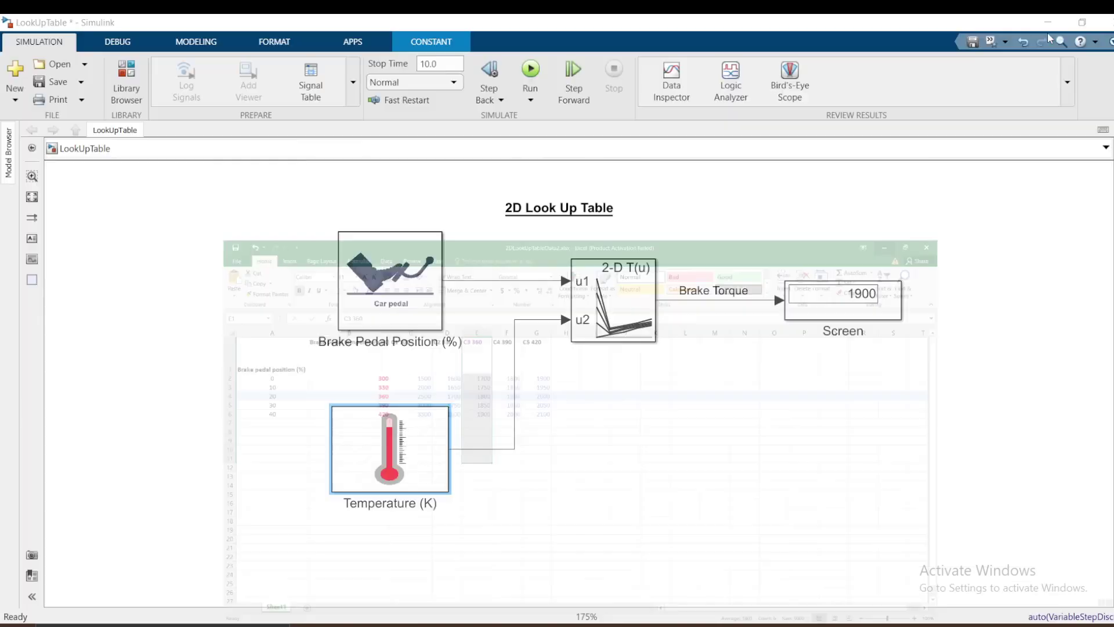
click(639, 421)
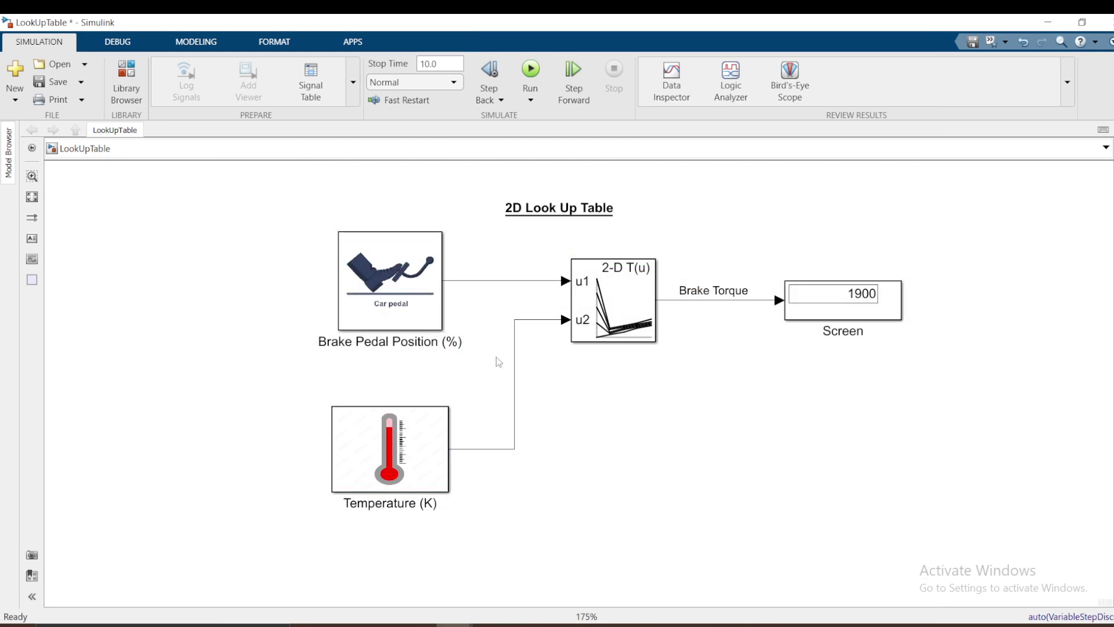
scroll(500, 362, down, 1)
drag(501, 360, 261, 338)
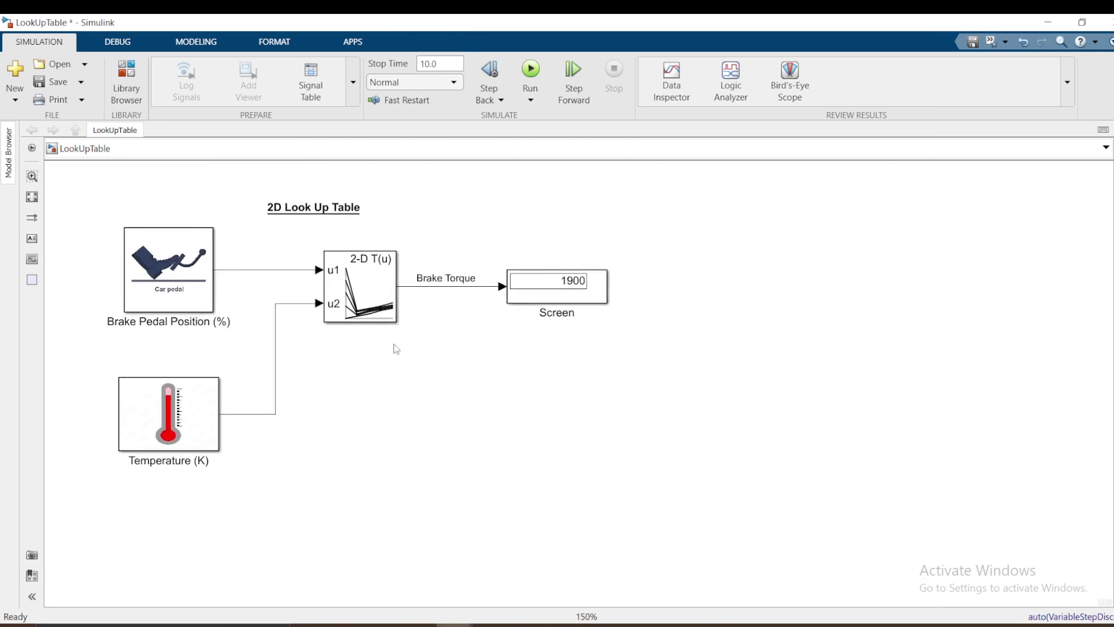
click(345, 212)
click(127, 82)
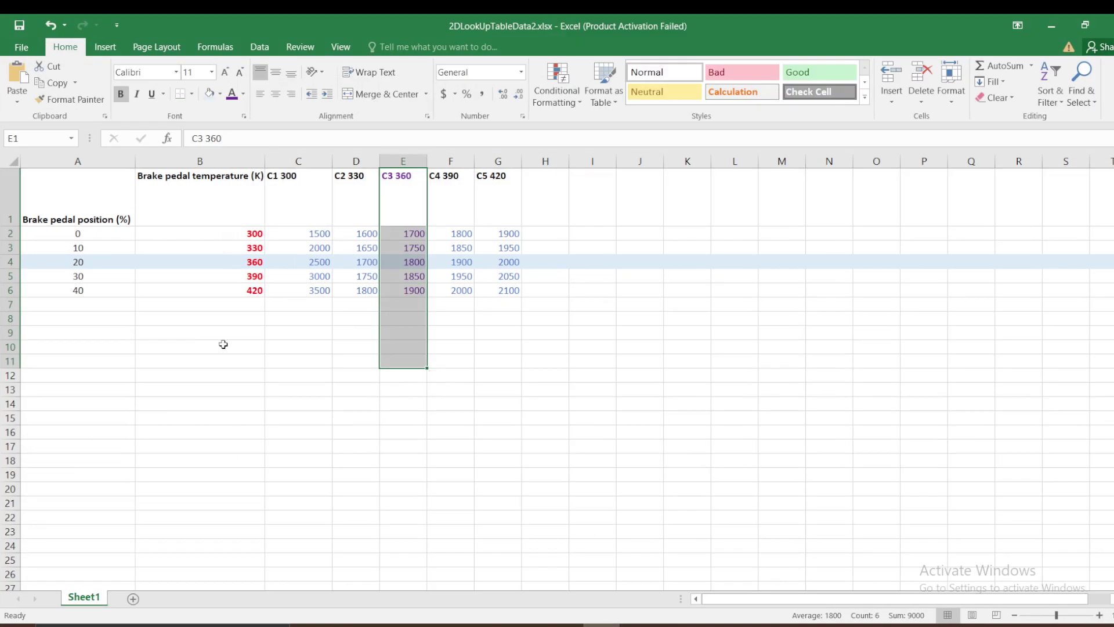
Step: Point out pedal positions 10 and 40, temperatures 330 and 420, and torque 1950, then minimize Excel
click(149, 279)
click(78, 248)
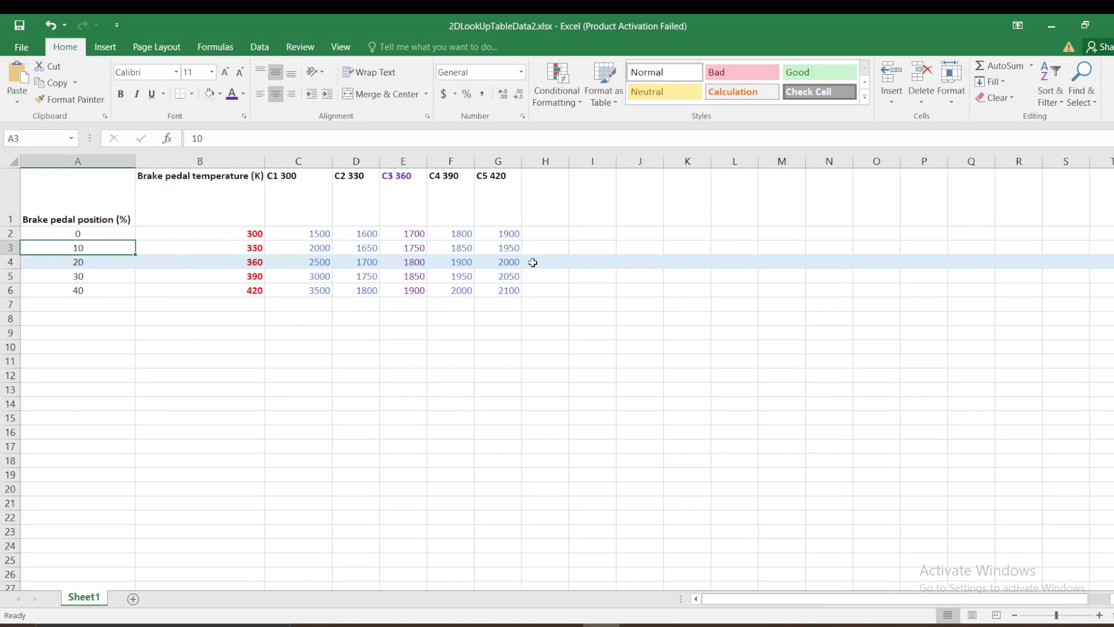
click(514, 248)
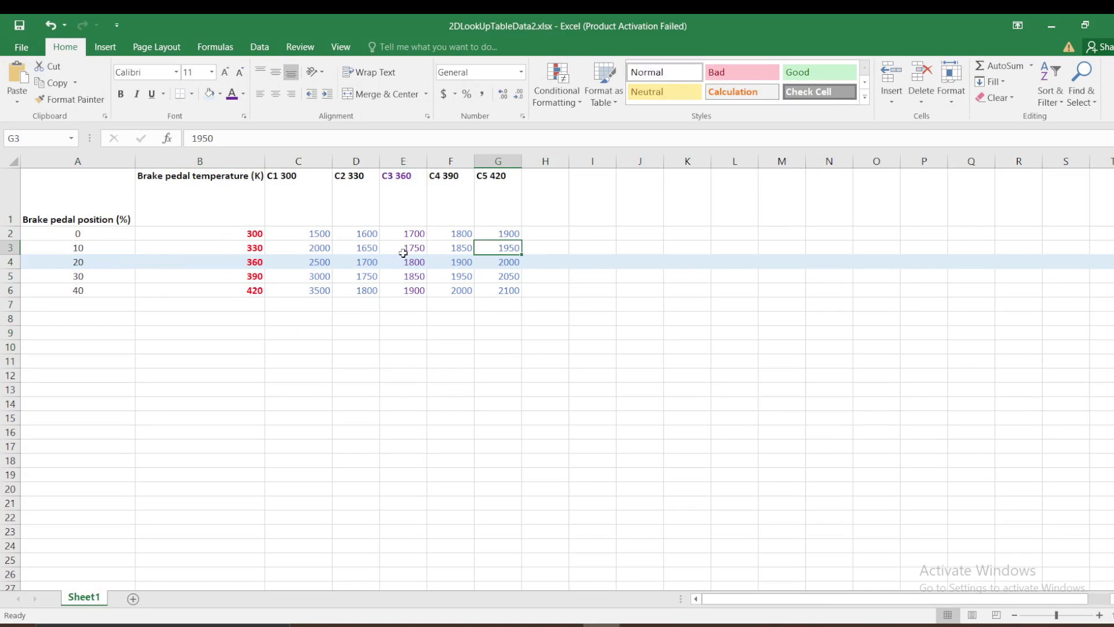
click(255, 248)
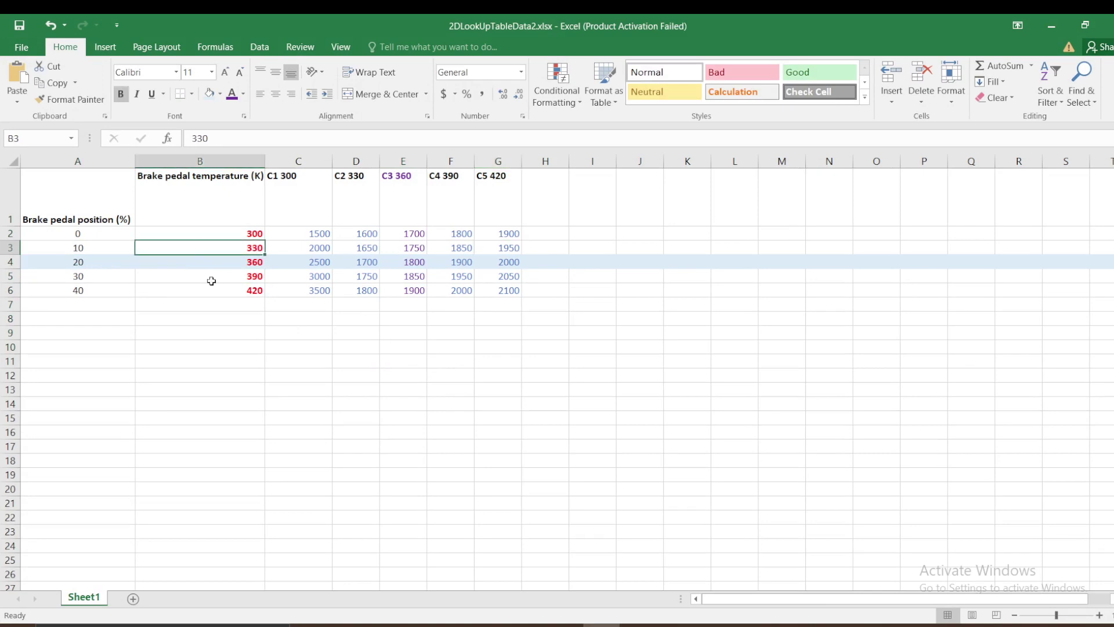
click(93, 292)
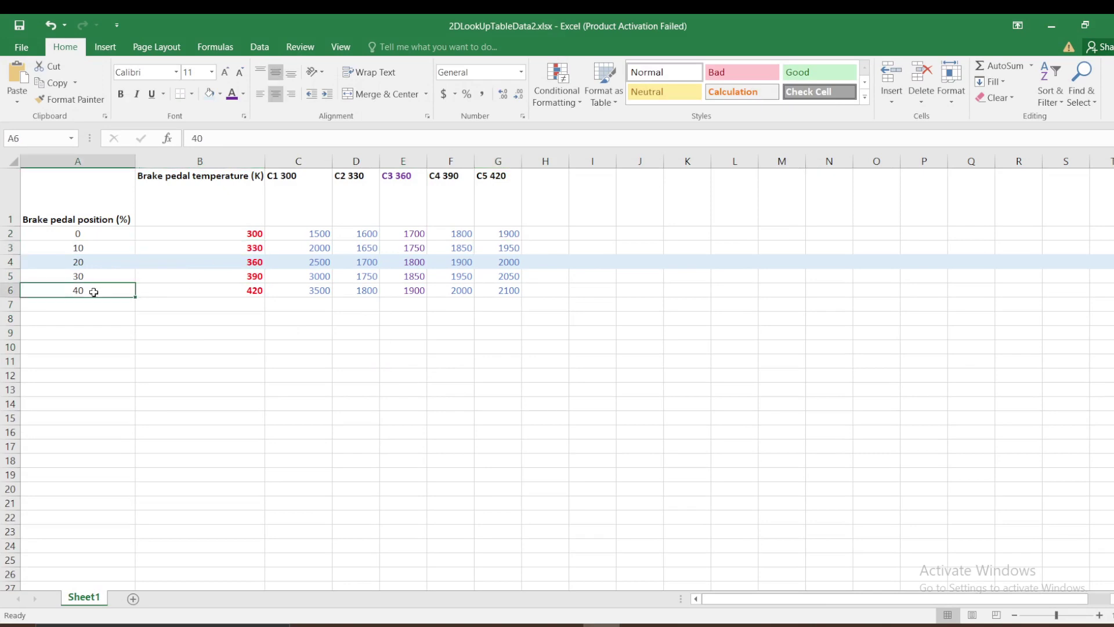
click(238, 290)
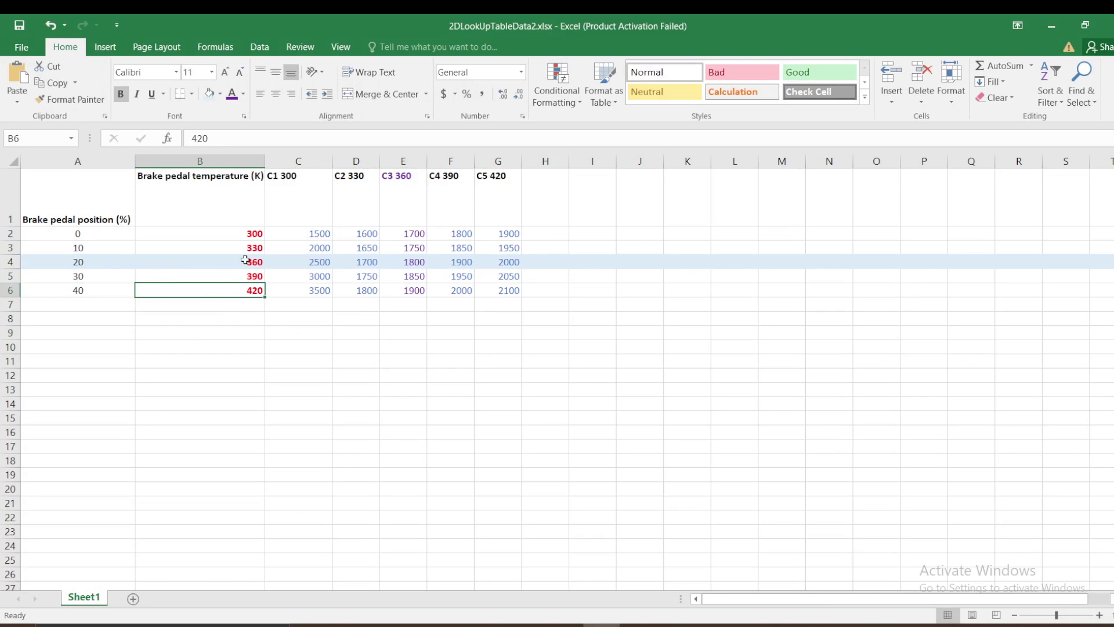
click(1047, 26)
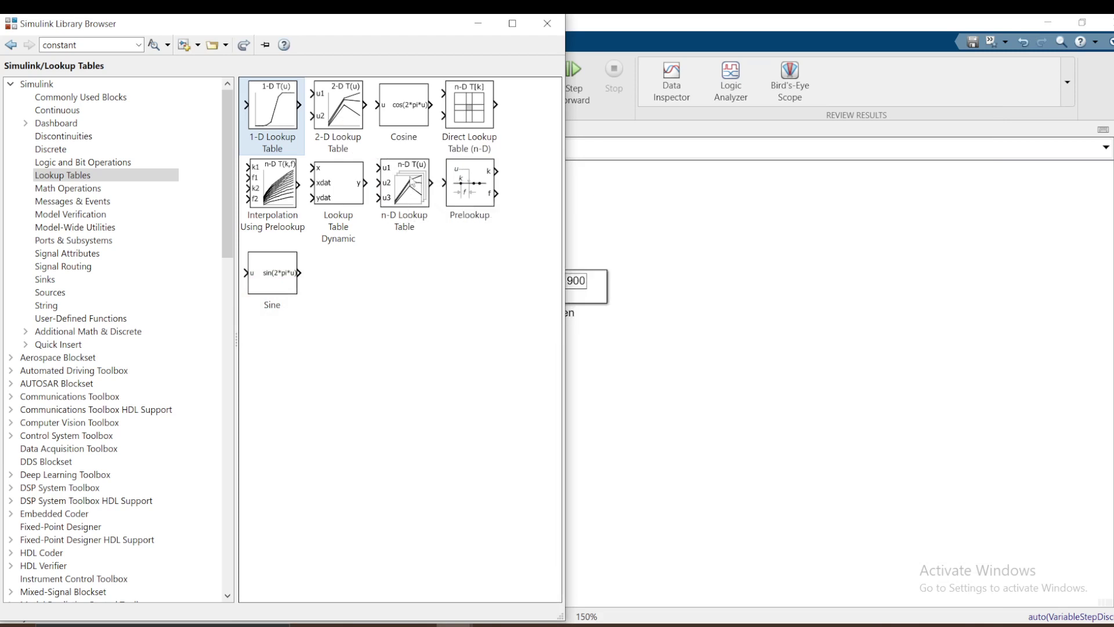
Step: Drag a 2-D Lookup Table block into the model and place it right of the diagram
drag(341, 119, 770, 329)
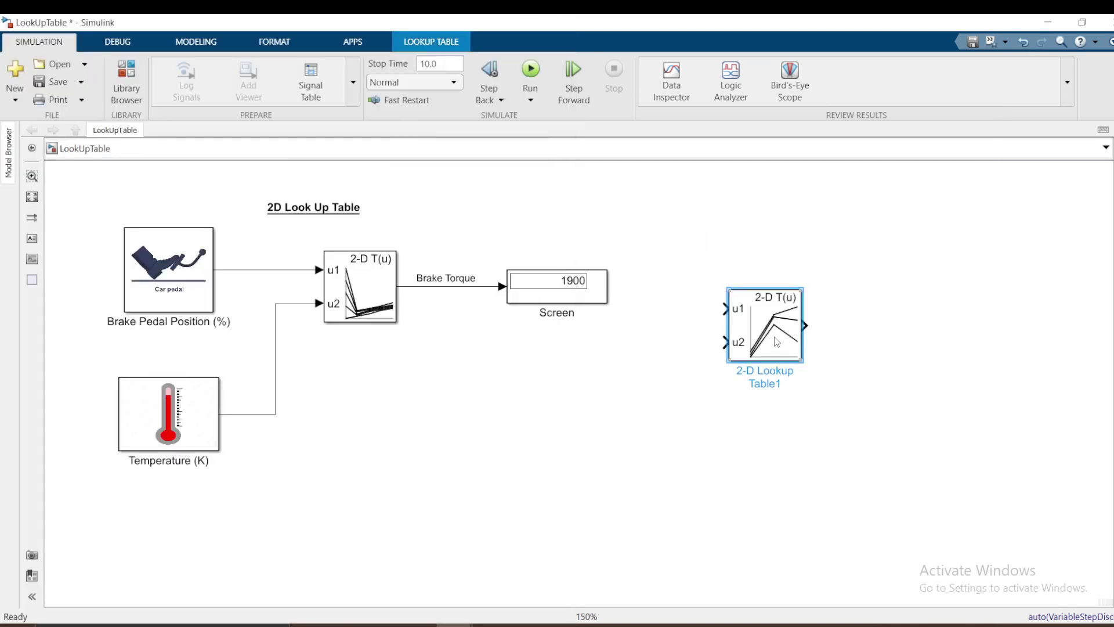
drag(769, 341, 846, 325)
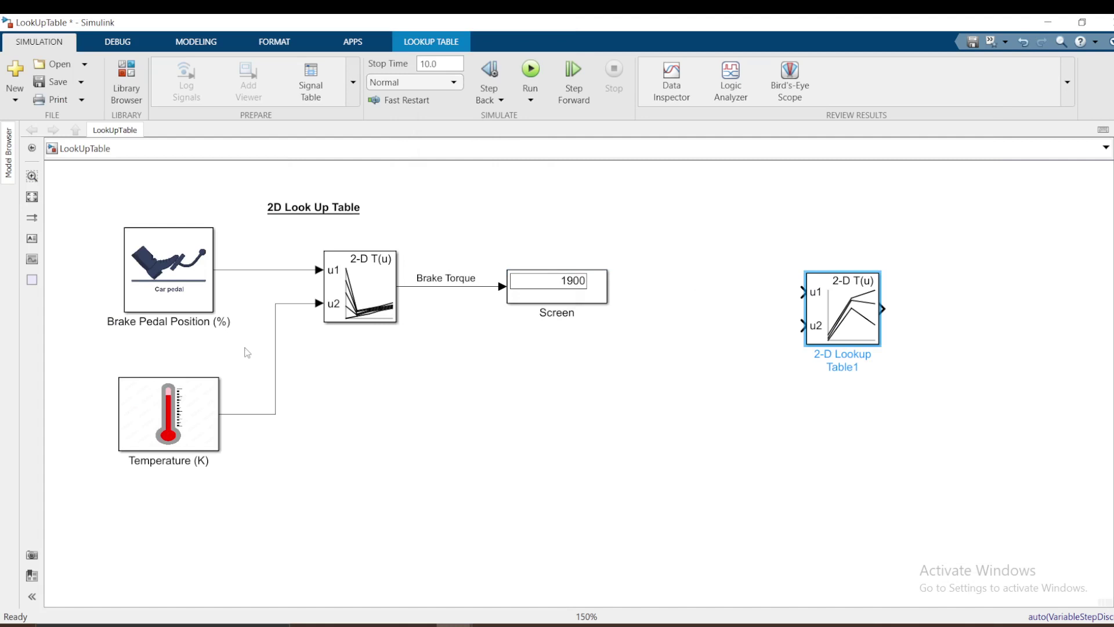
Step: Insert a Constant block via 'cons' quick search and connect it to the u1 input
double_click(585, 395)
text(cons)
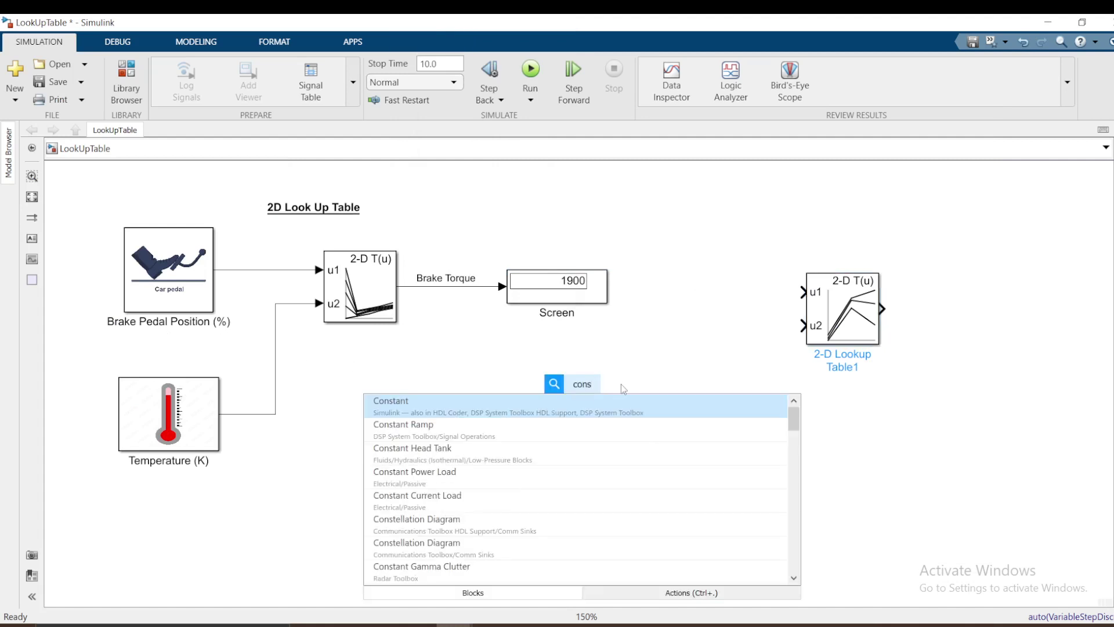
click(419, 412)
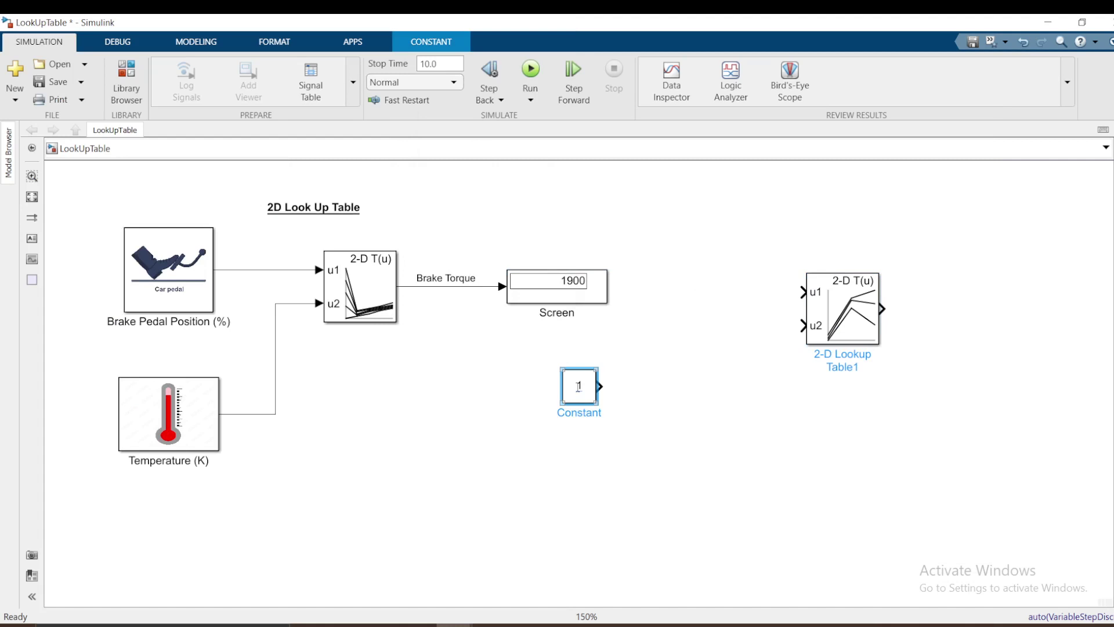
drag(578, 392, 692, 294)
click(736, 295)
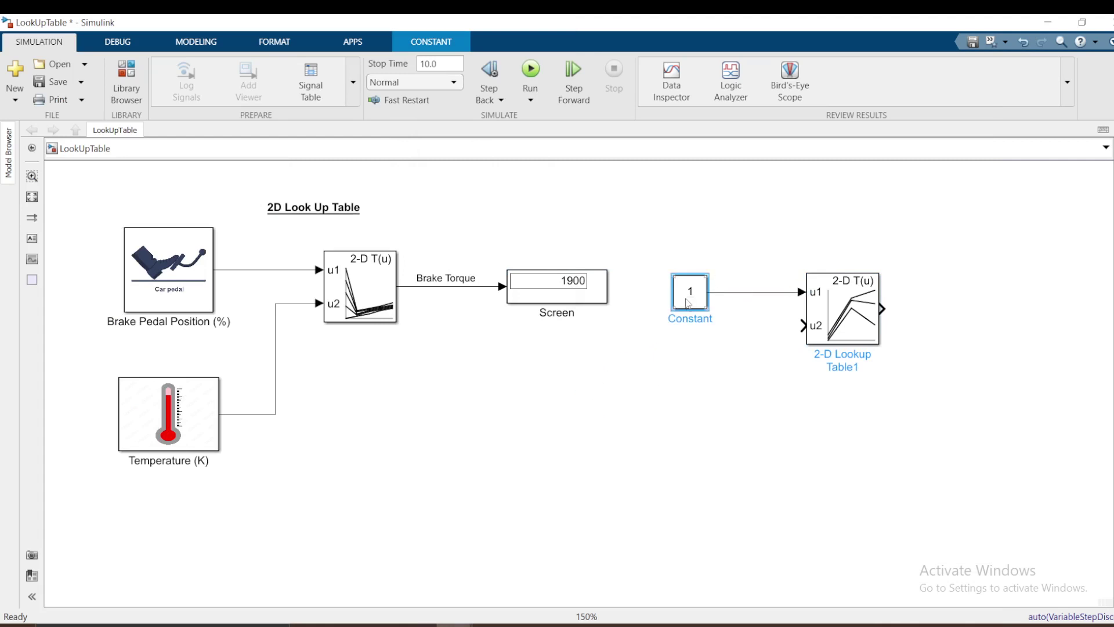
Step: Copy the Constant to feed the u2 input and align the two constants vertically
mouse_move(687, 305)
mouse_down()
mouse_move(663, 406)
mouse_move(684, 426)
mouse_move(799, 327)
mouse_up()
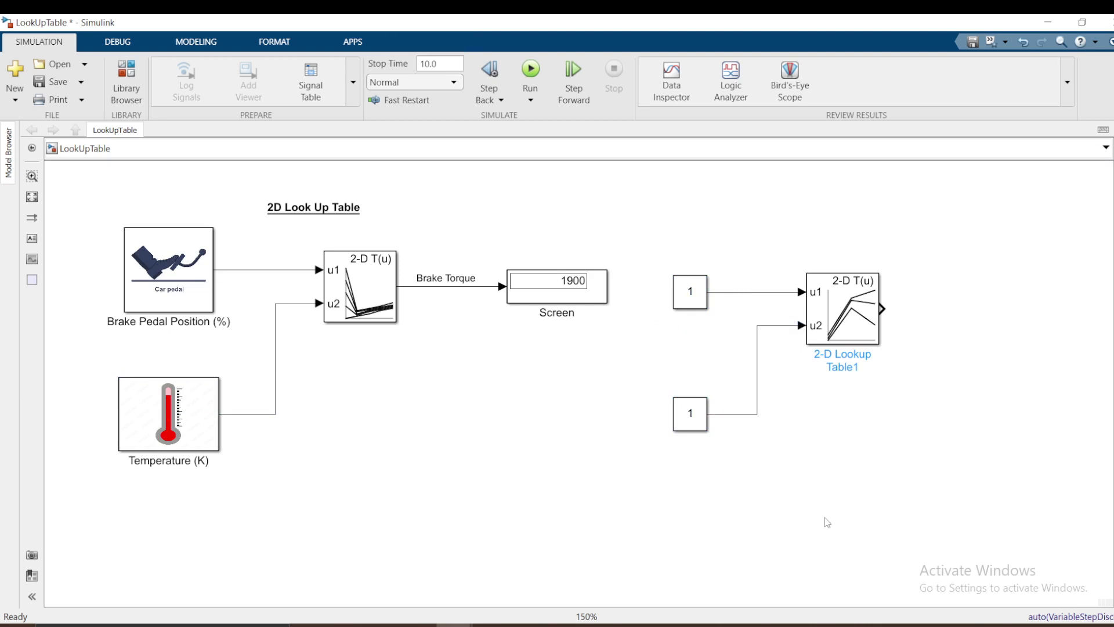
drag(693, 293, 682, 292)
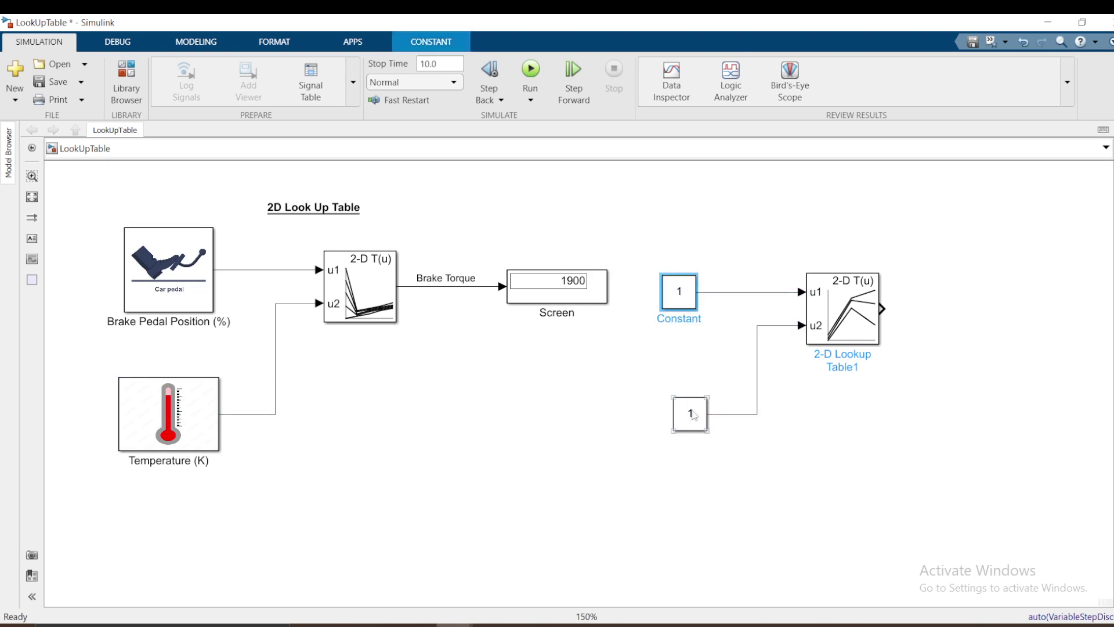
drag(692, 413, 682, 412)
click(680, 293)
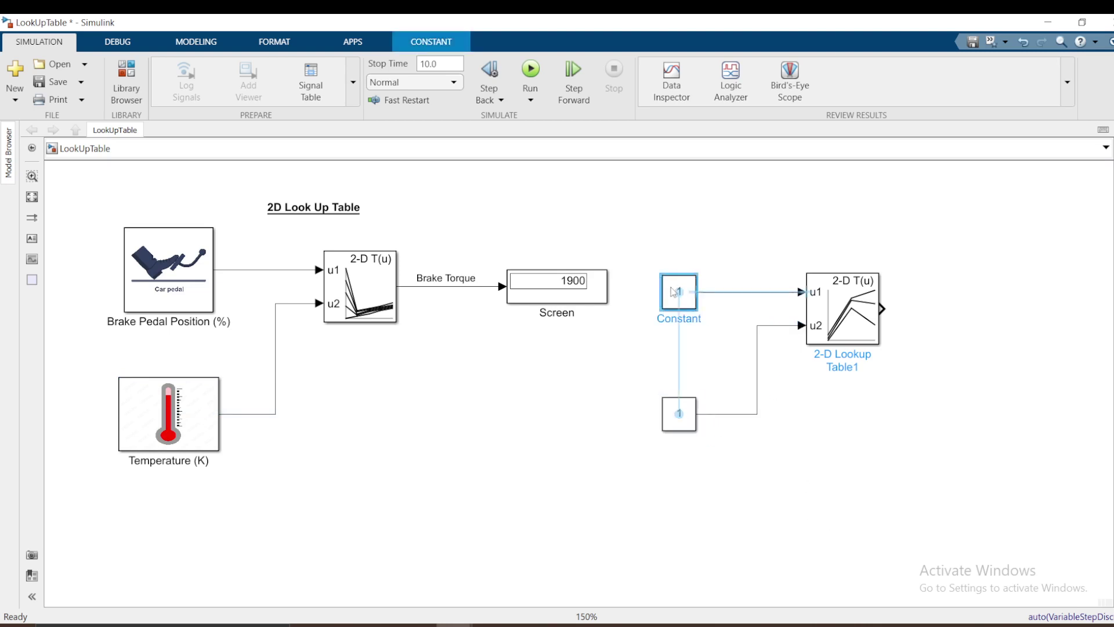
drag(668, 291, 656, 291)
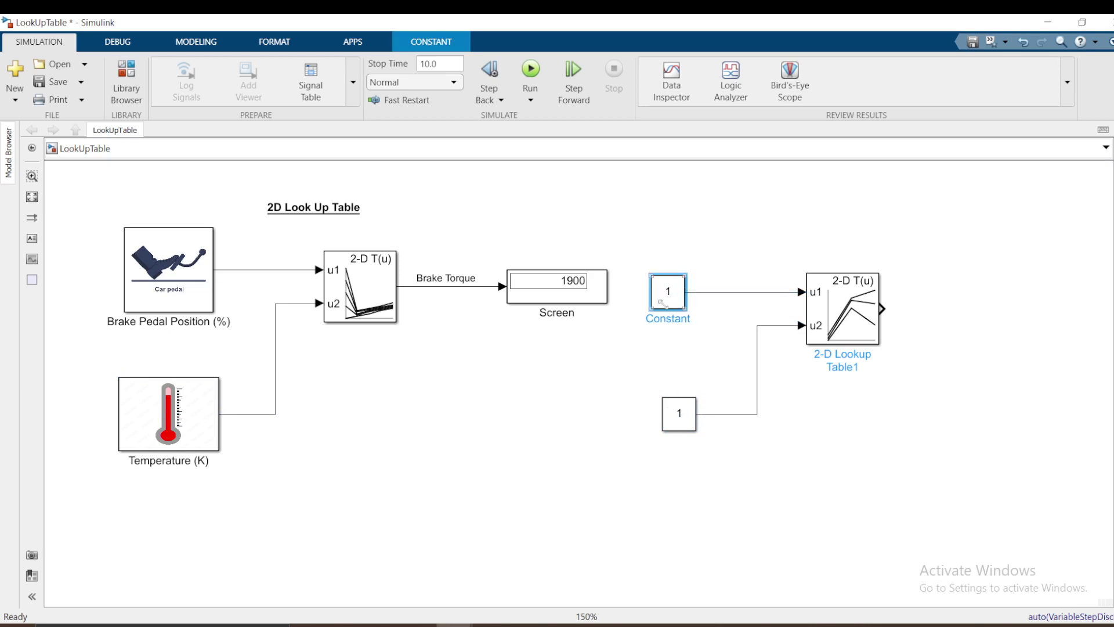
click(680, 428)
drag(680, 428, 678, 417)
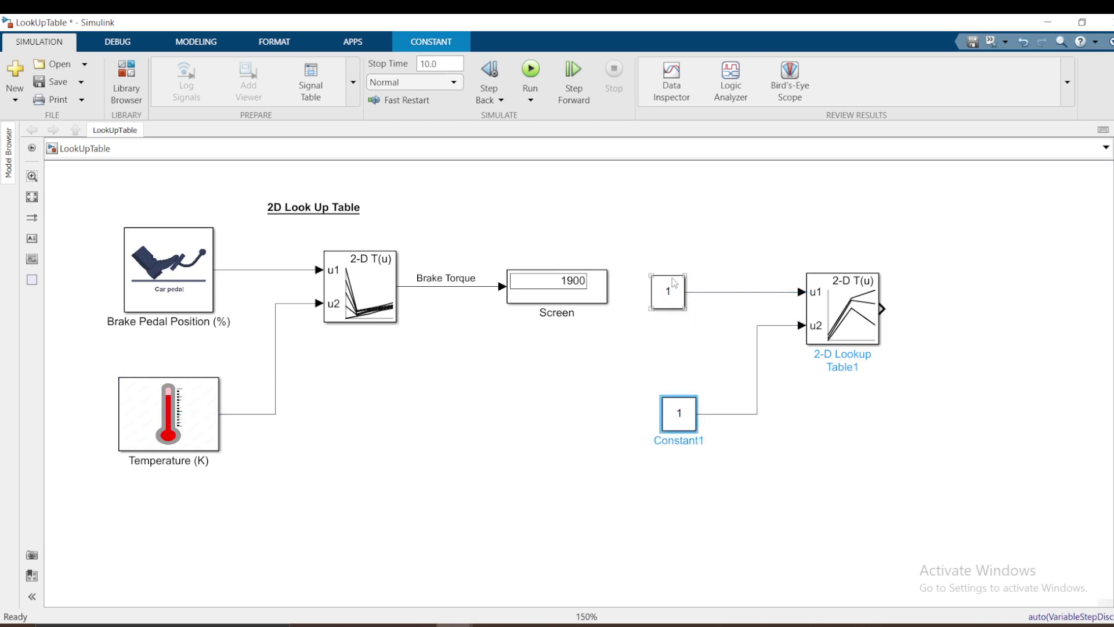
shift+click(676, 297)
Step: Rename the top Constant block to 'Input 1'
click(672, 318)
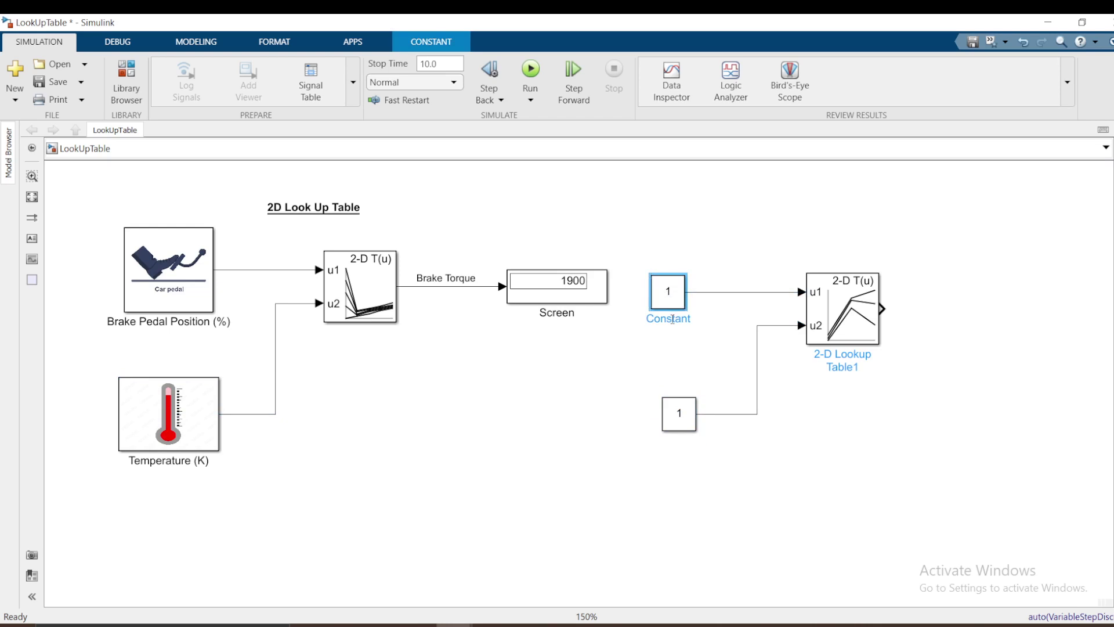
key(ctrl+a)
key(BackSpace)
text(Input)
key(BackSpace)
text(t 1)
key(Return)
Step: Rename the lower Constant1 block to 'Input 2'
click(674, 418)
double_click(689, 441)
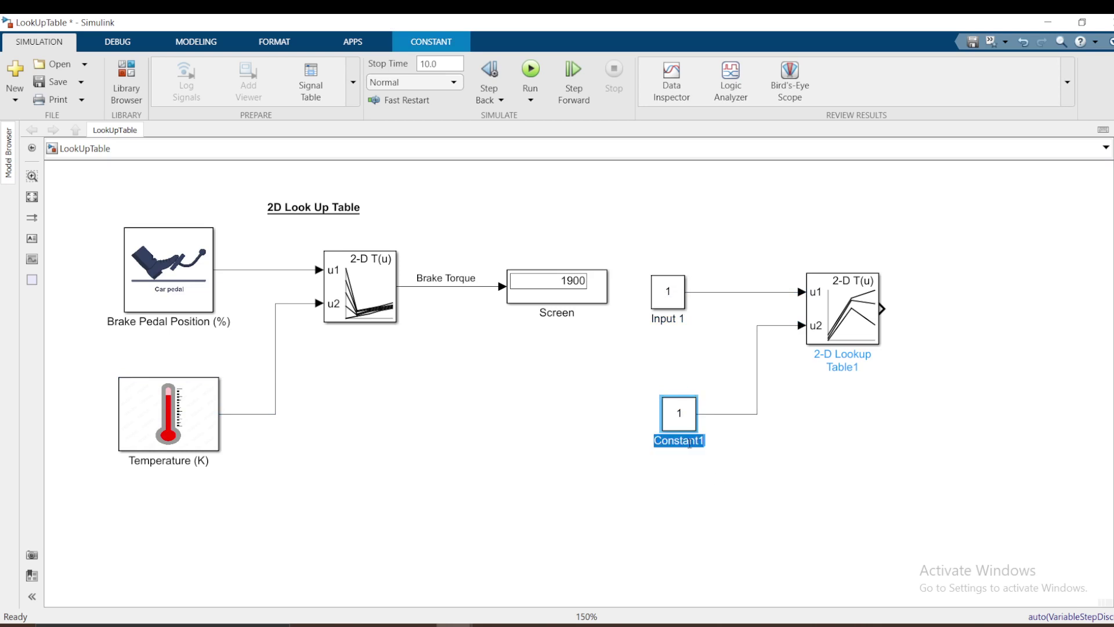
text(Ino)
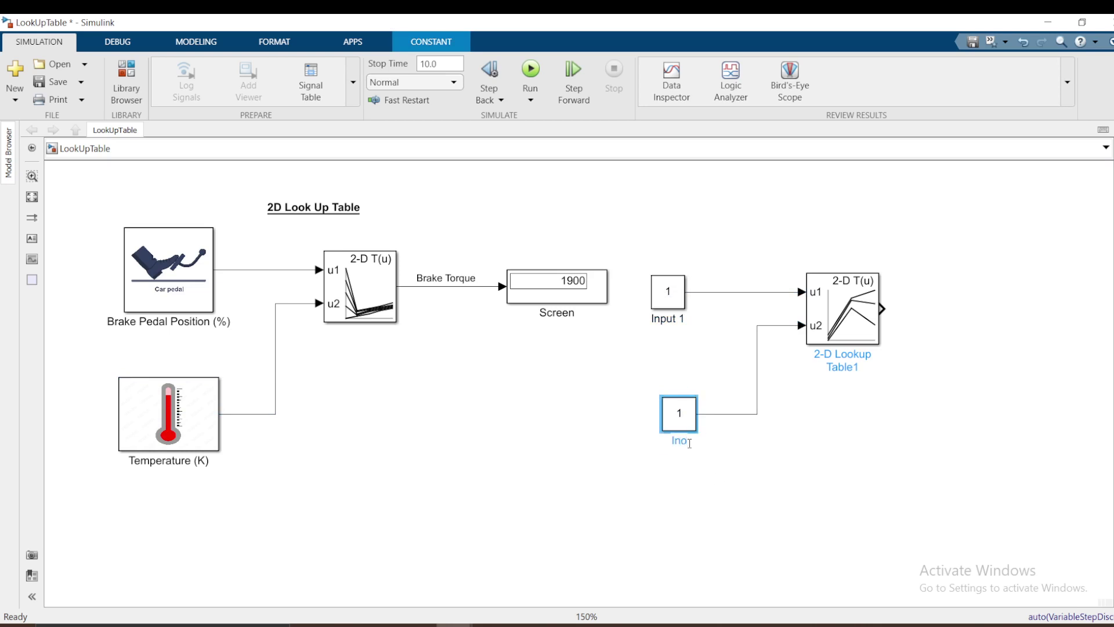
key(BackSpace)
text(put 2)
key(Return)
Step: Connect the table output to a new Display block and name it 'Output'
drag(882, 309, 990, 313)
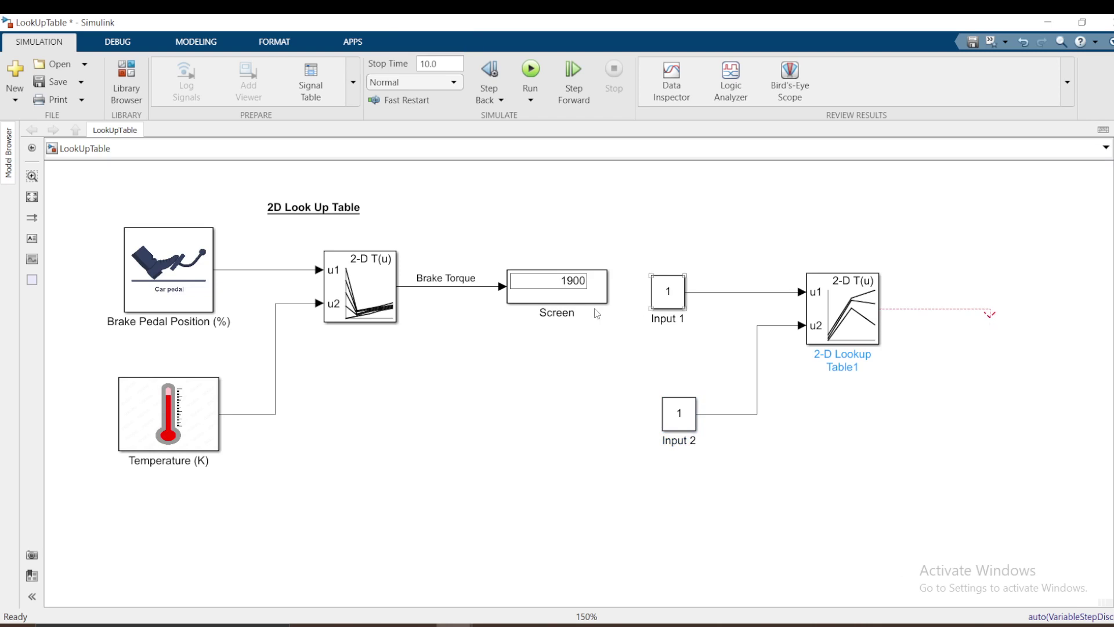
double_click(957, 399)
text(dis)
click(816, 417)
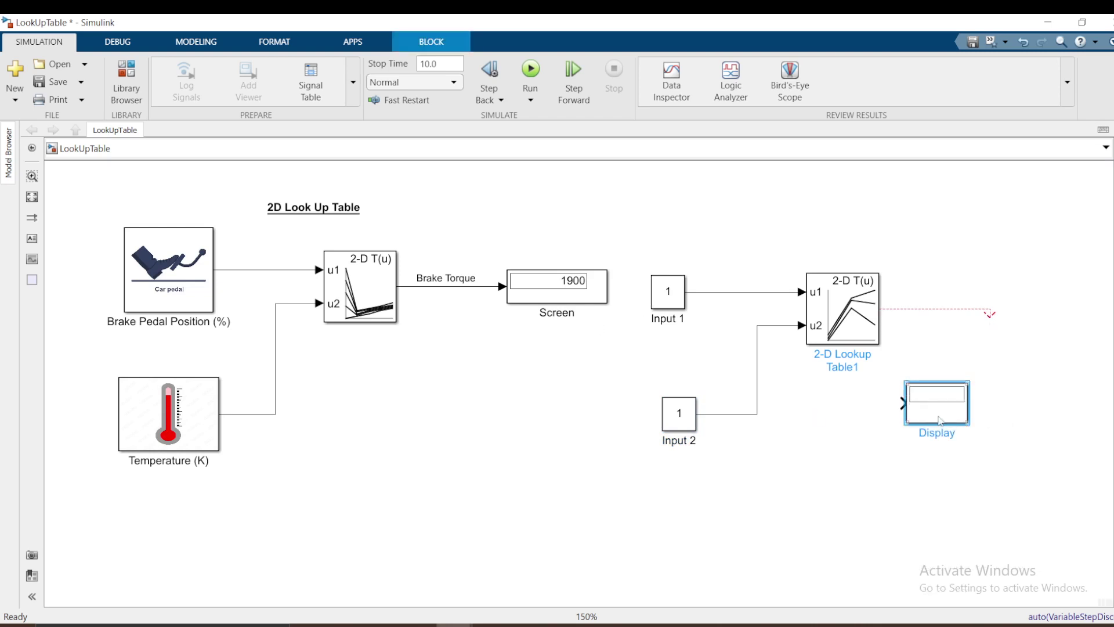
drag(940, 420, 995, 309)
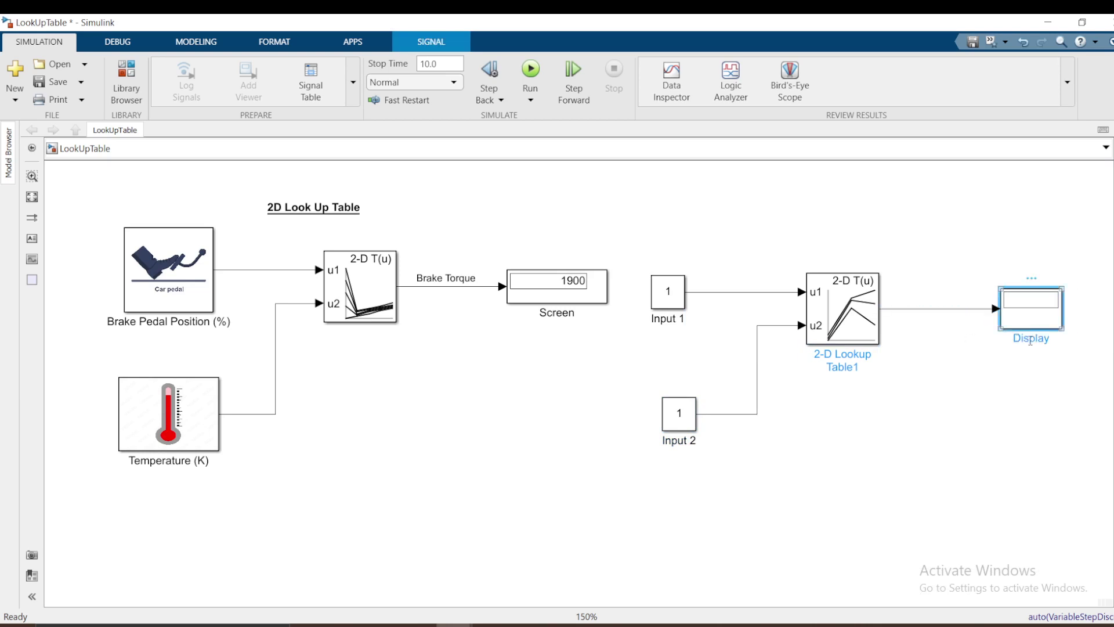
double_click(1031, 338)
text(Output)
key(Return)
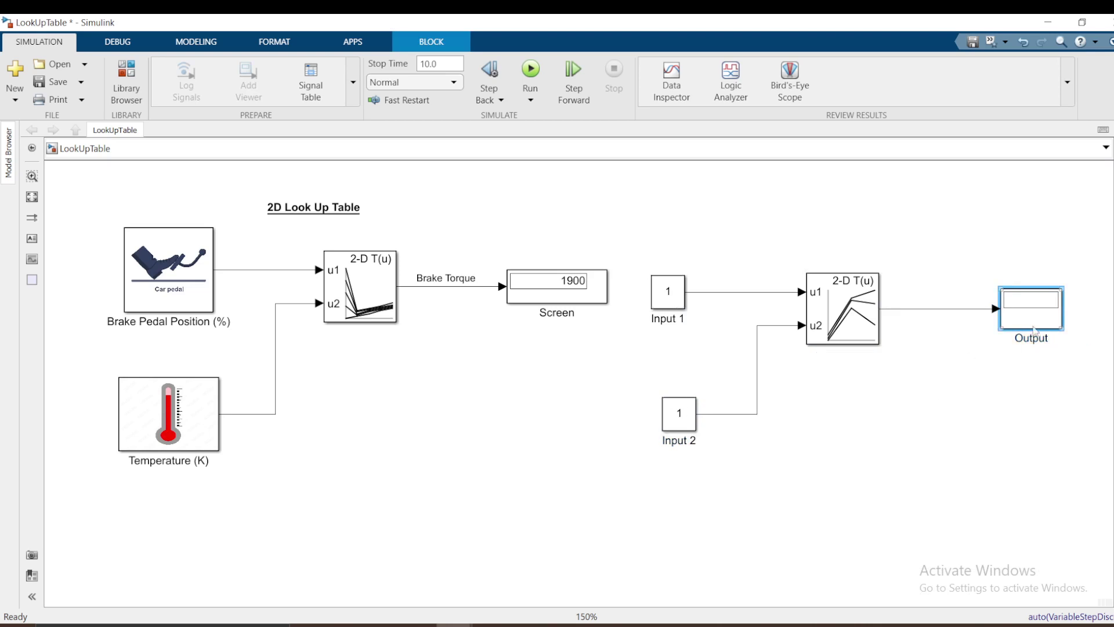
double_click(834, 308)
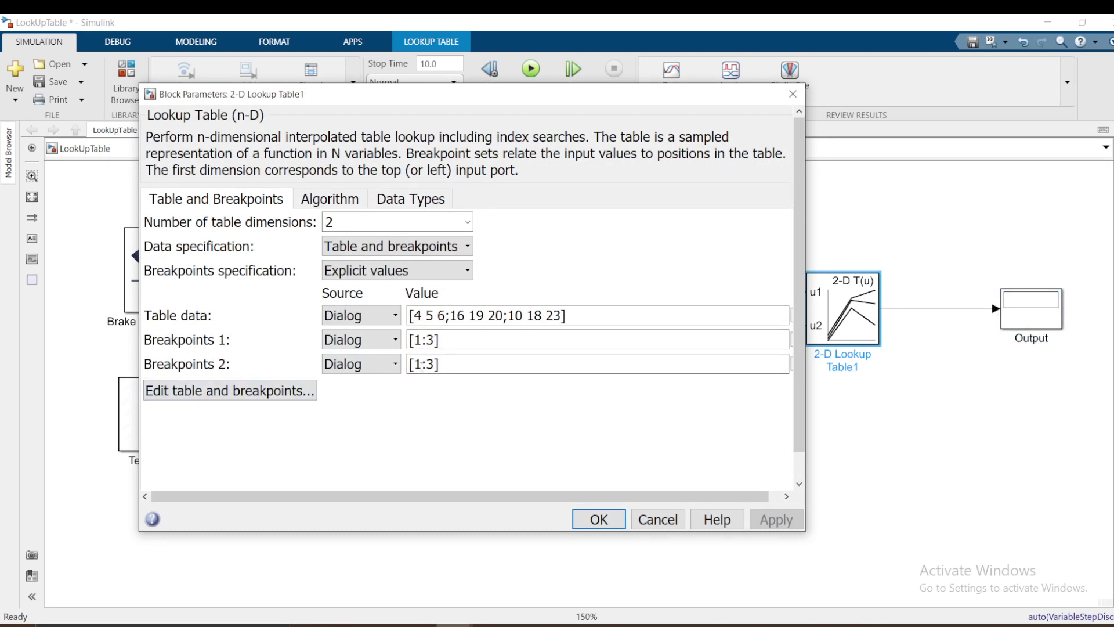
triple_click(603, 319)
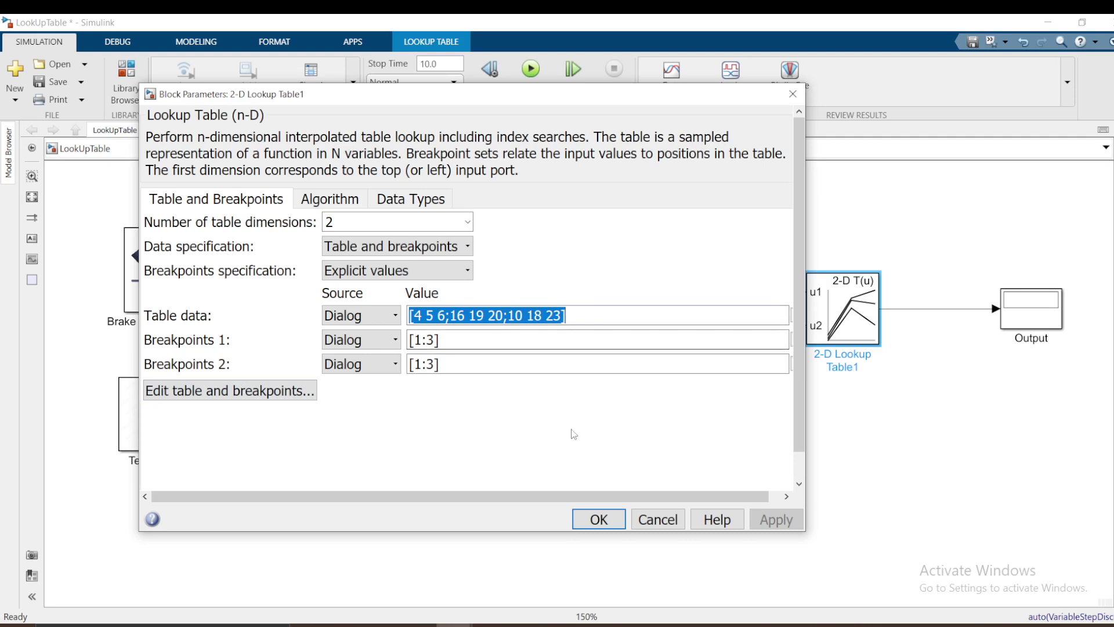
Step: Set Input 2's constant value to 2 and run the simulation
click(593, 526)
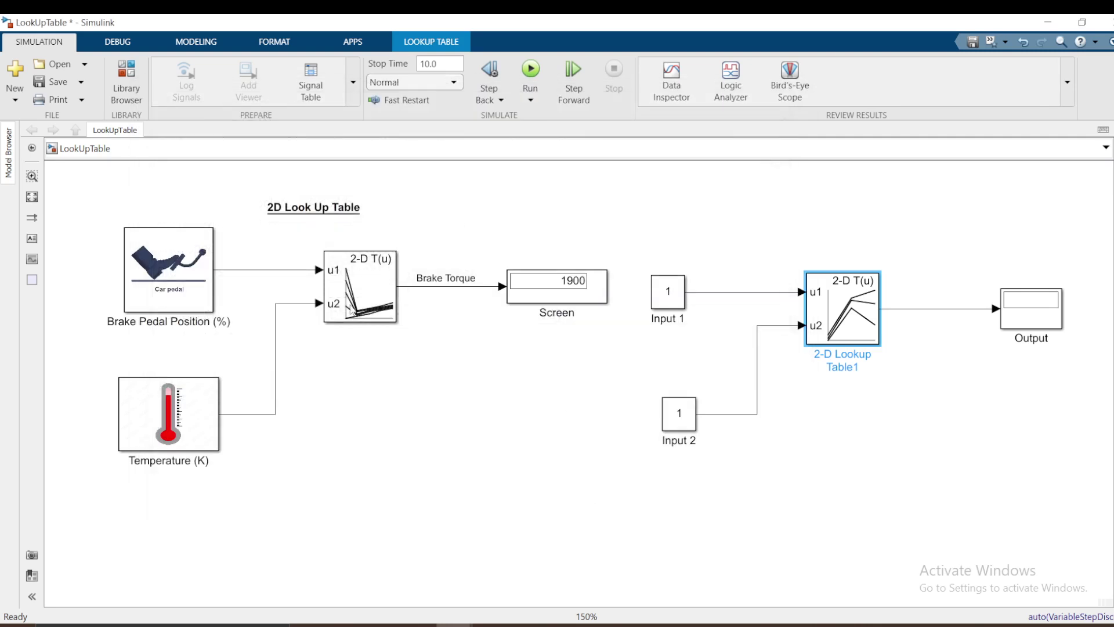
click(690, 419)
double_click(692, 420)
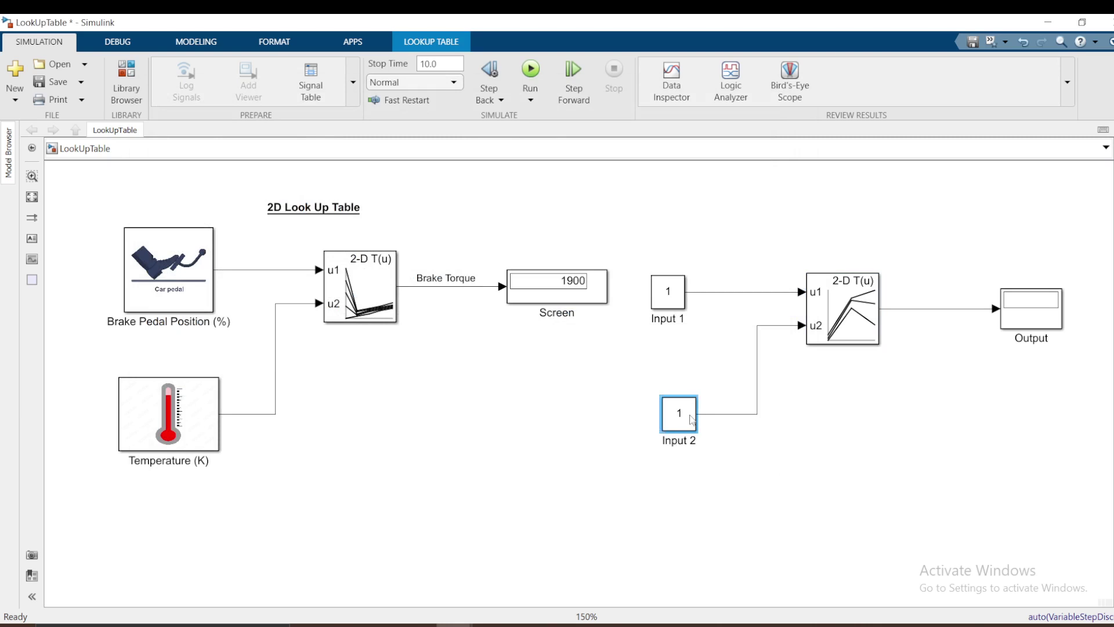
text(2)
click(465, 551)
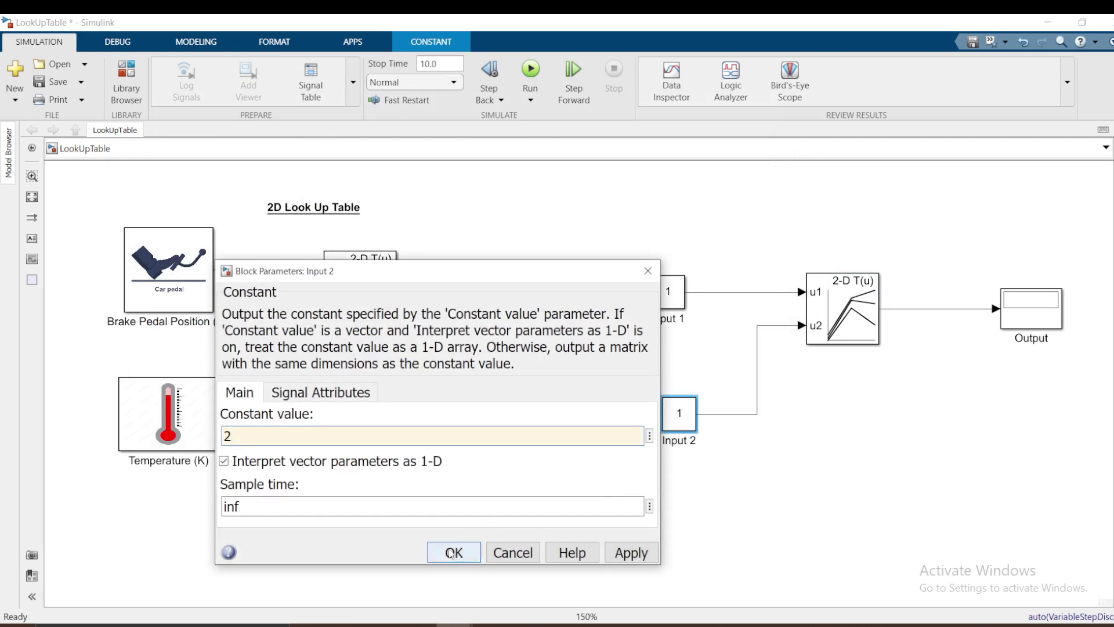
click(529, 73)
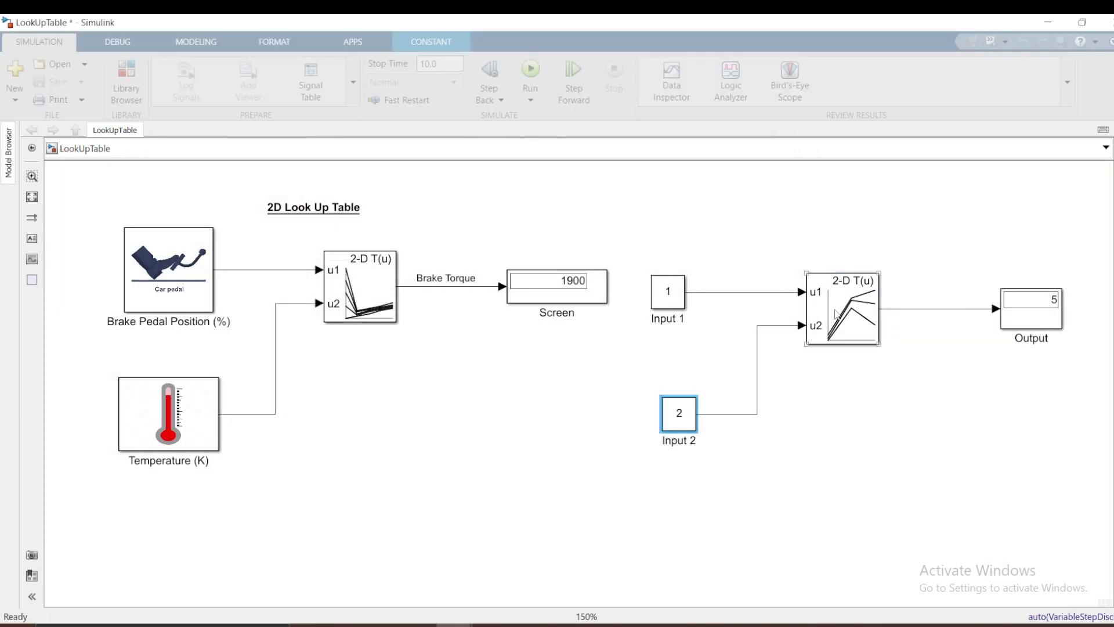
Step: Review 2-D Lookup Table1's table data [4 5 6;...] and breakpoint range [1:3]
double_click(835, 314)
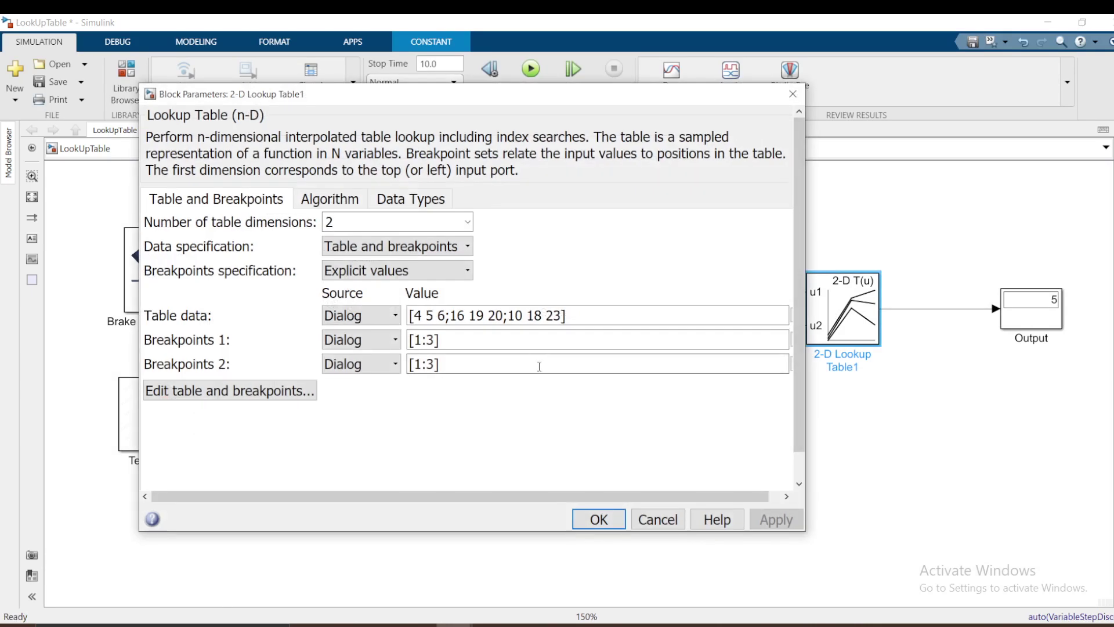
click(424, 340)
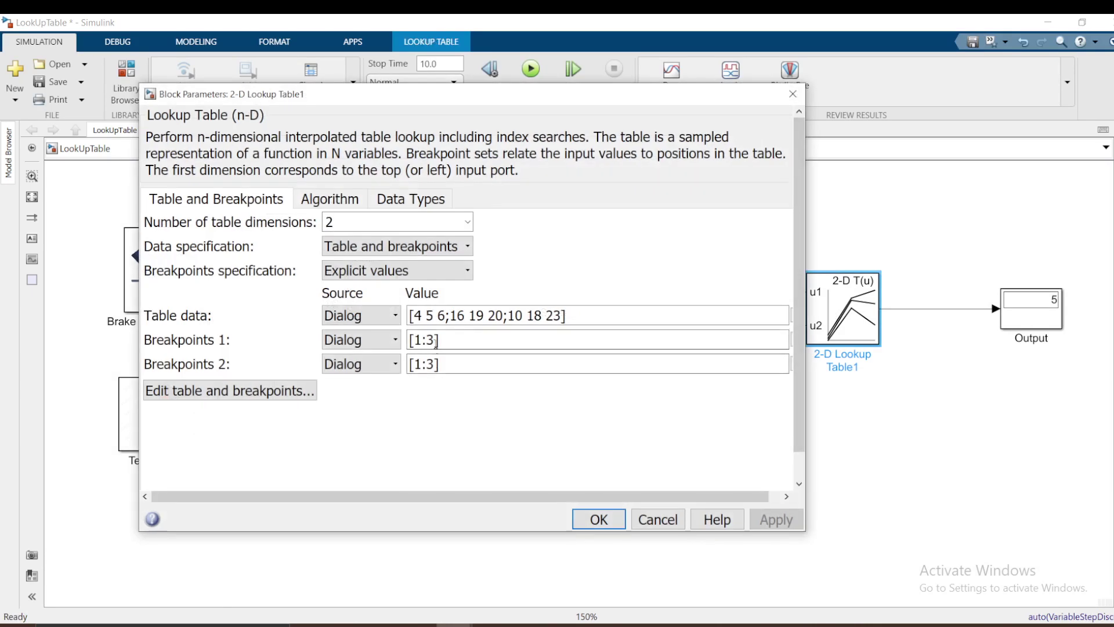
key(ctrl+a)
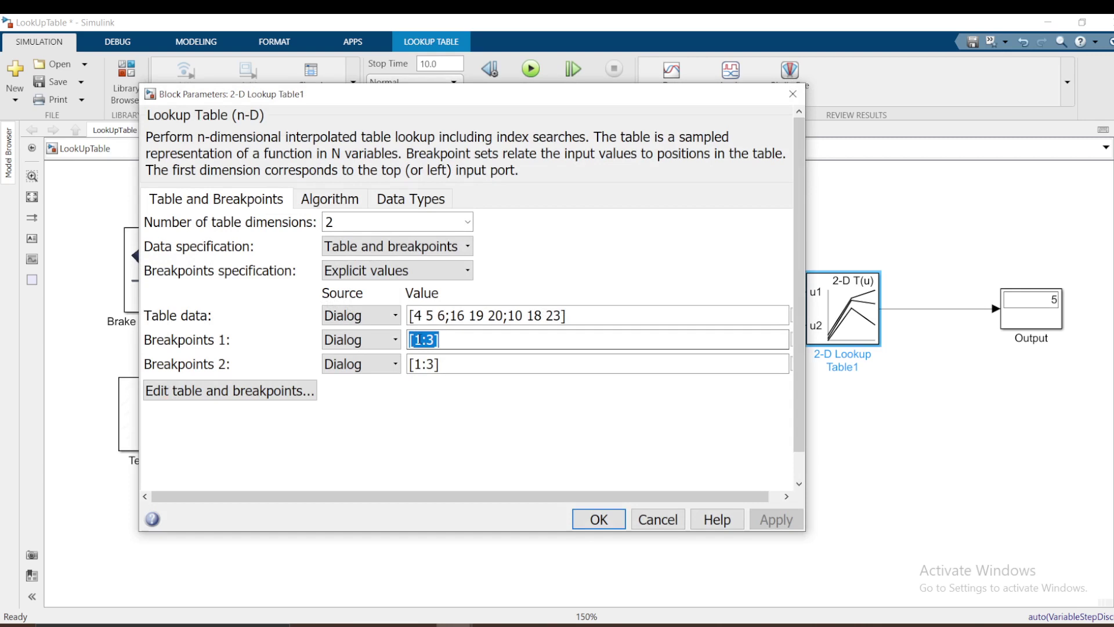
click(453, 319)
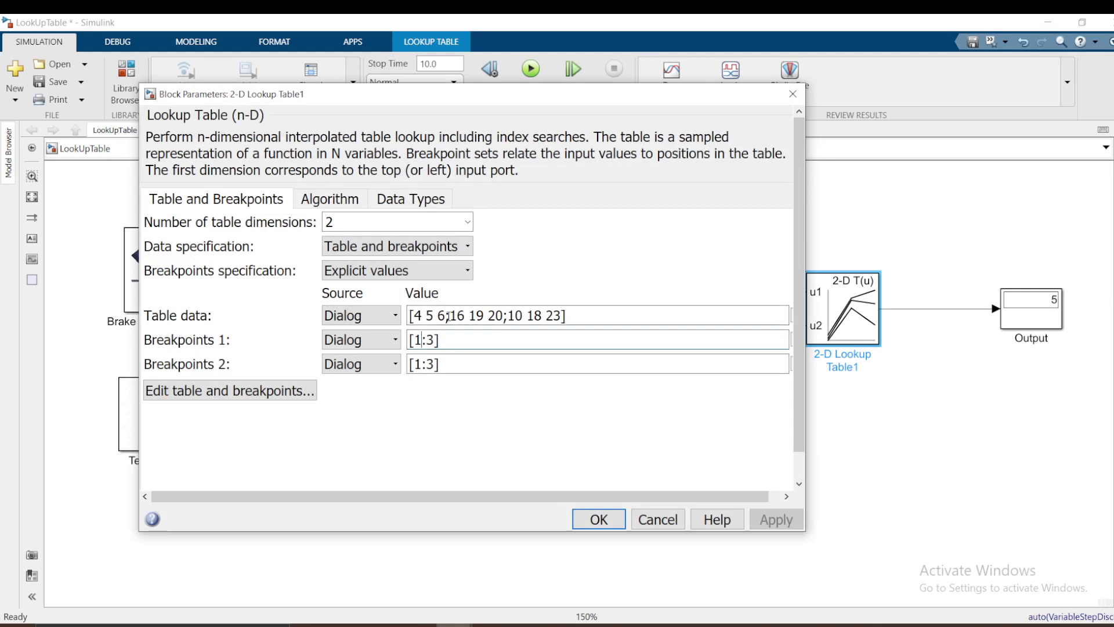
drag(410, 317, 435, 317)
click(465, 317)
click(419, 340)
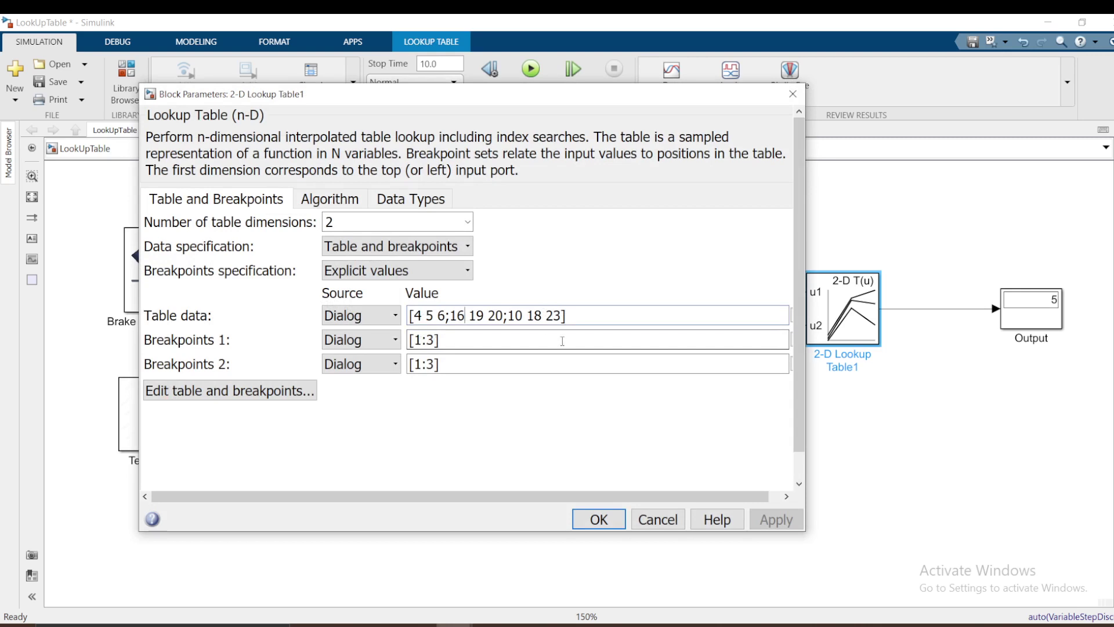
drag(413, 316, 506, 316)
double_click(438, 339)
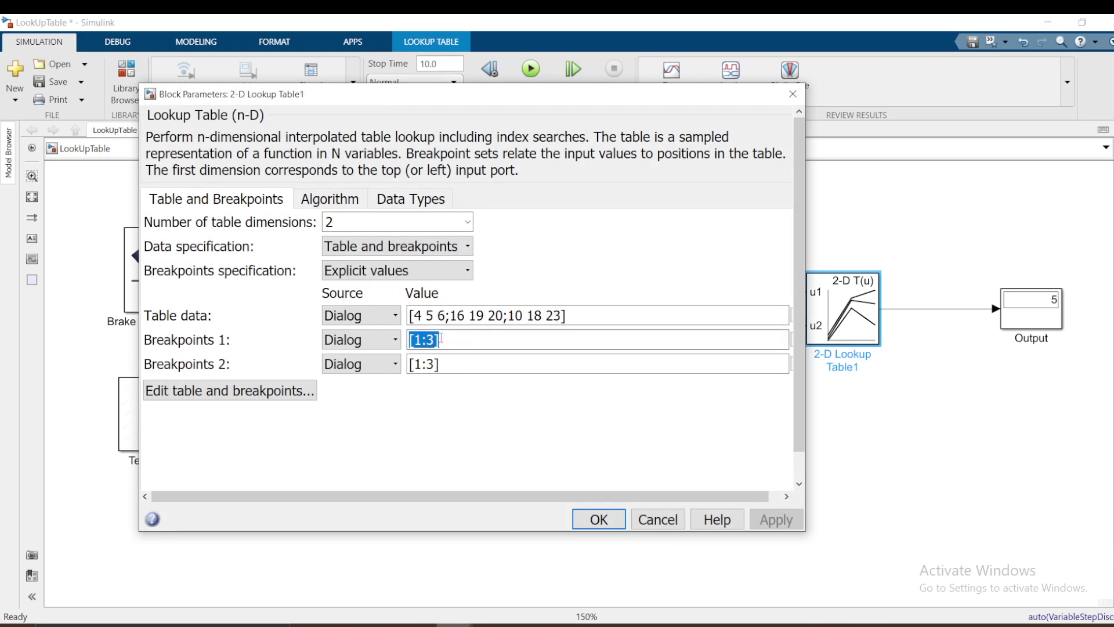
Step: Close the lookup table settings and set Input 1's constant value to 3
click(599, 519)
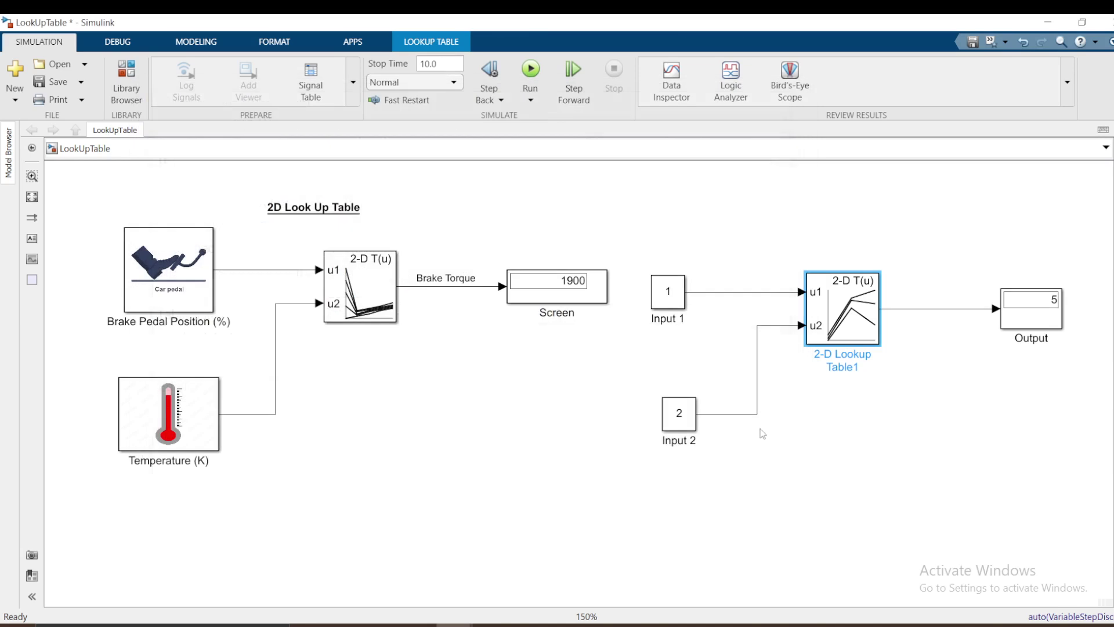
double_click(679, 299)
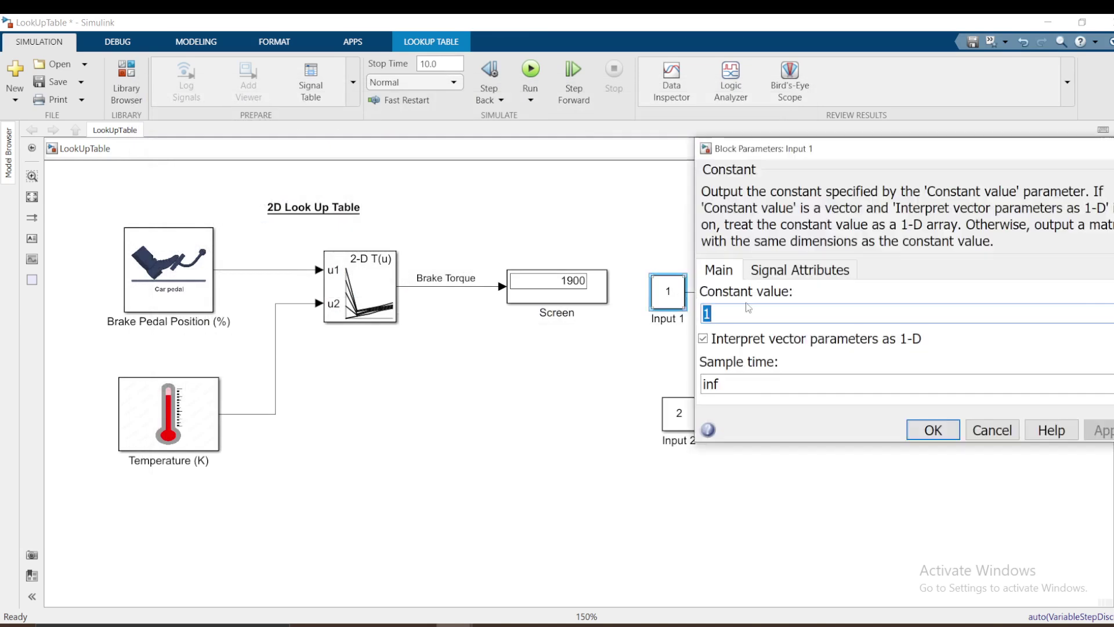
text(3)
click(928, 432)
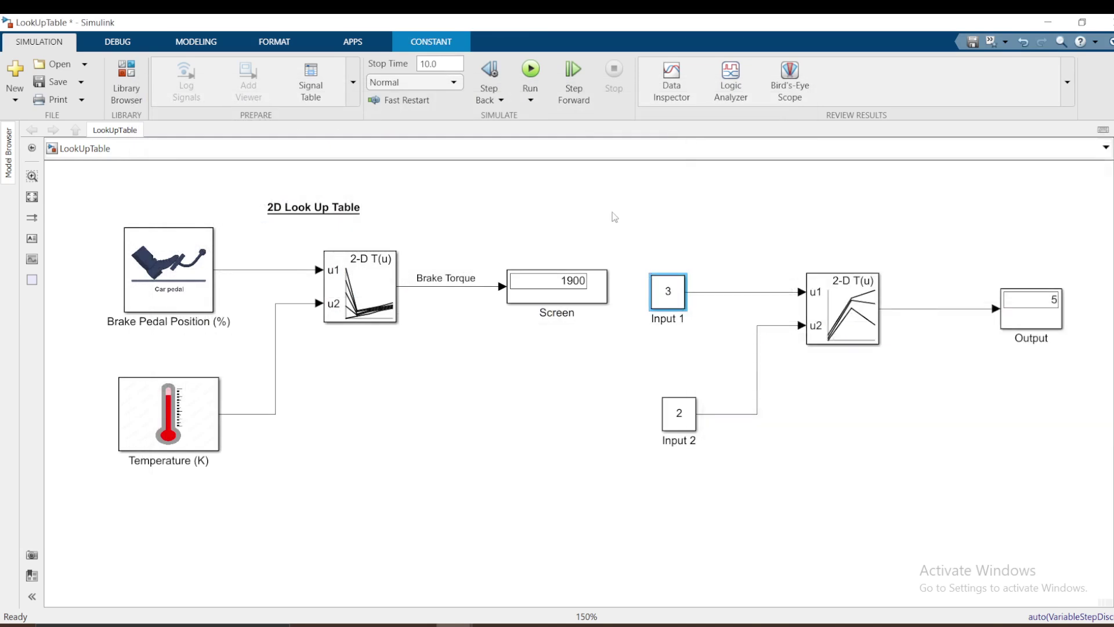
Step: Rerun the simulation so Output reads 18, and open 2-D Lookup Table1's parameters
click(531, 70)
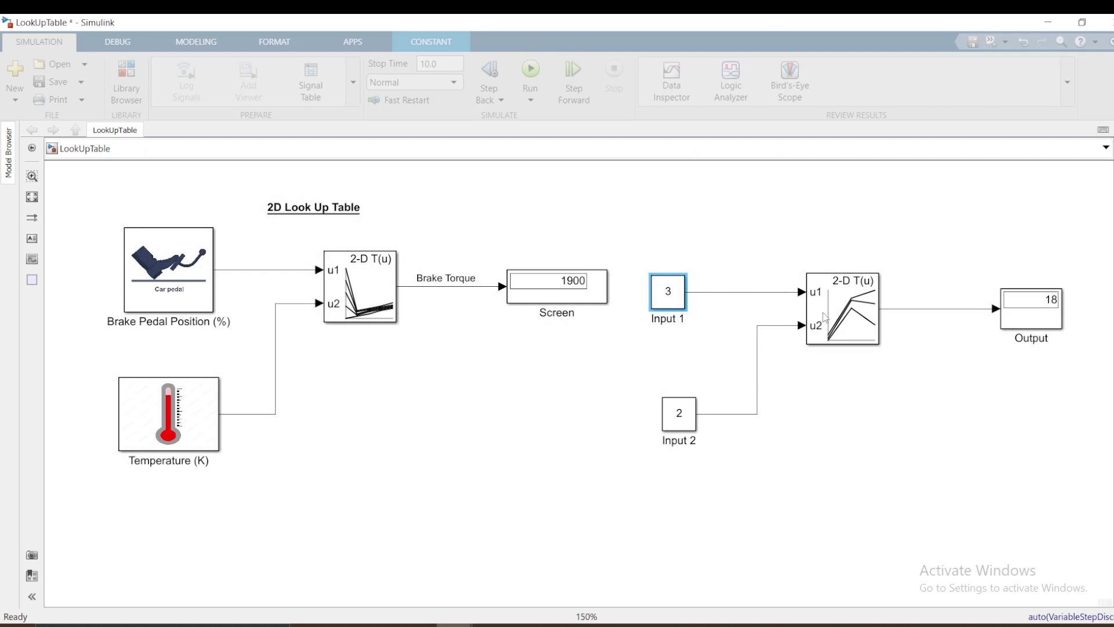
click(831, 308)
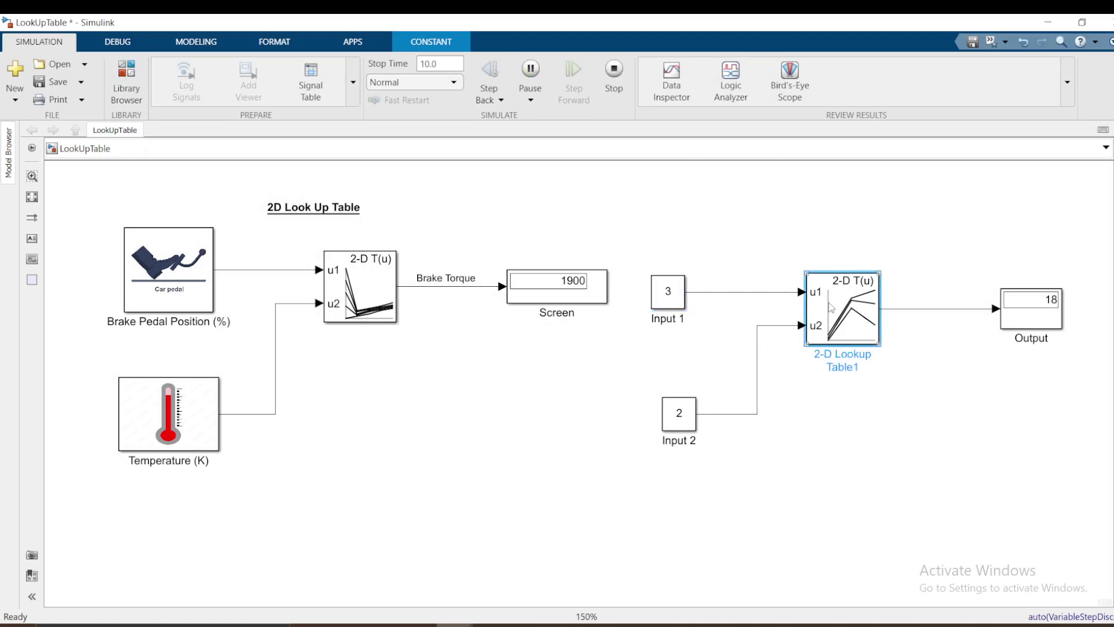
double_click(831, 308)
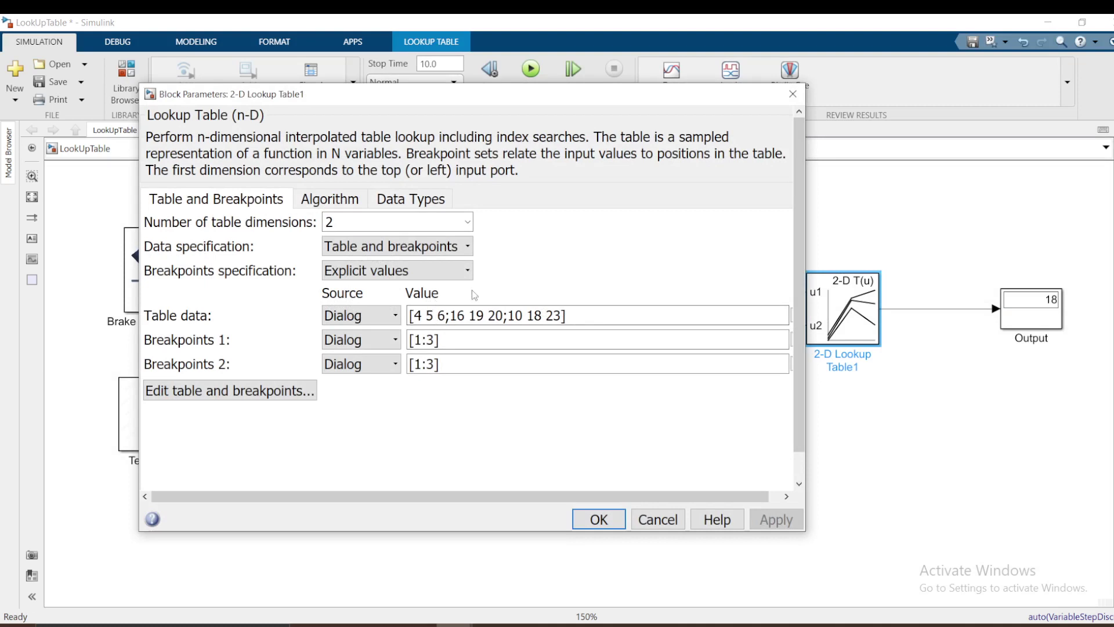
Step: Select the Table data matrix and highlight its 18 entry
triple_click(558, 317)
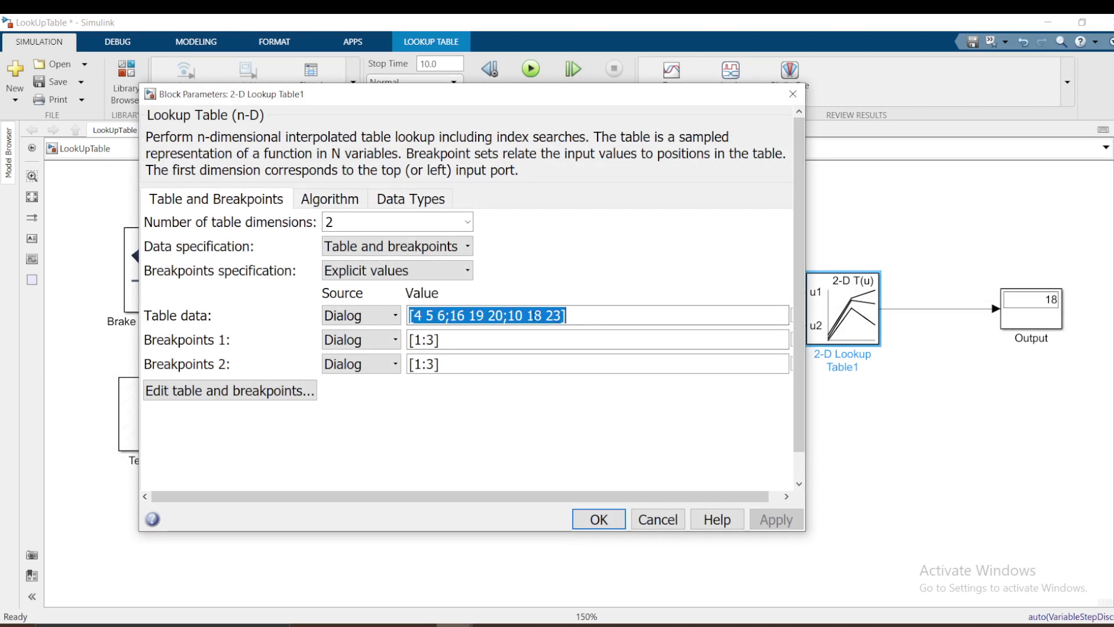
drag(533, 315, 542, 315)
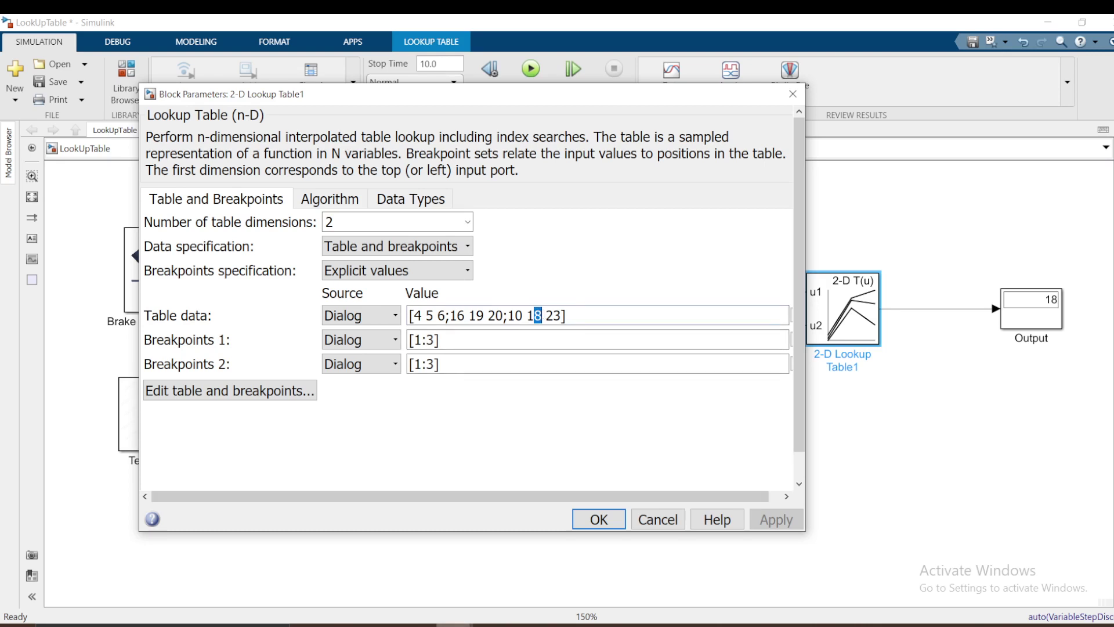
Step: Bring the MATLAB desktop forward and clear the Command Window with clc
mouse_move(458, 625)
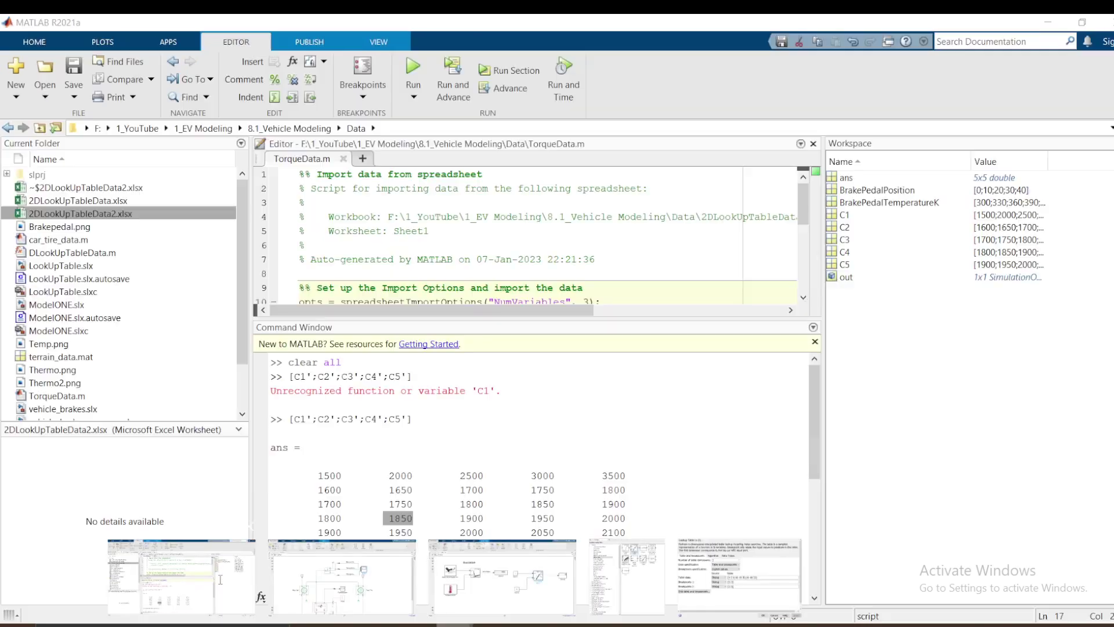
click(220, 579)
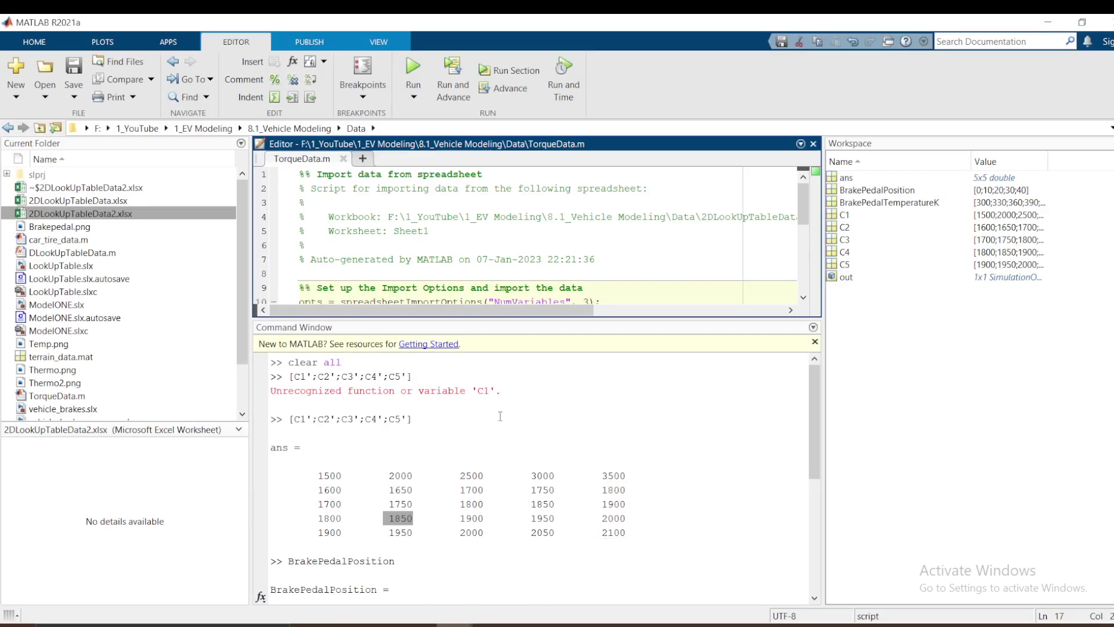
click(306, 589)
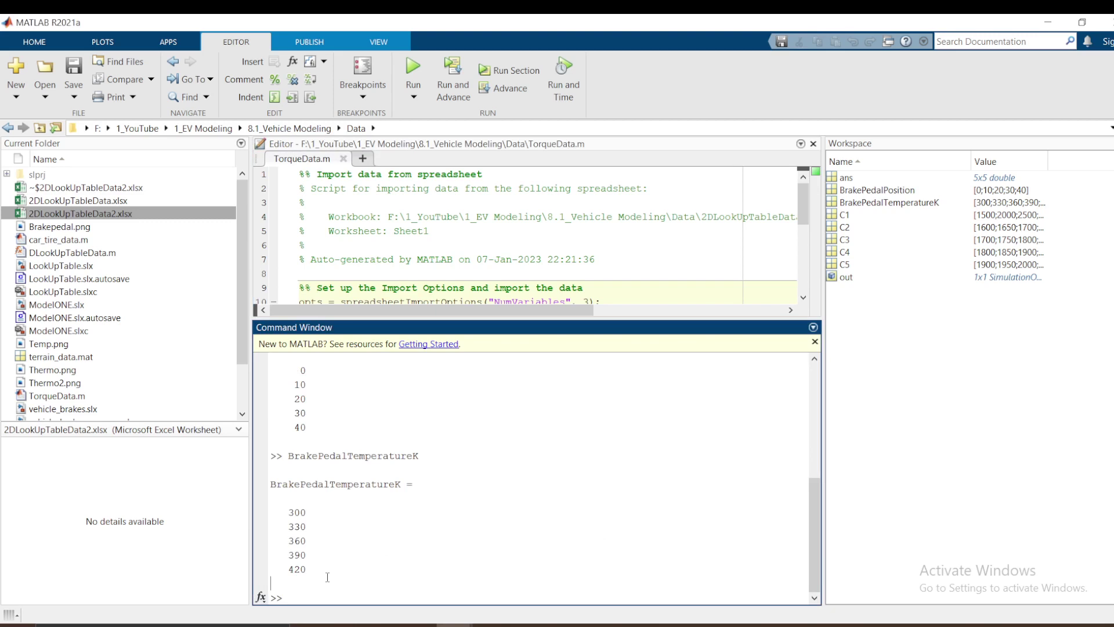
text(clc)
key(Return)
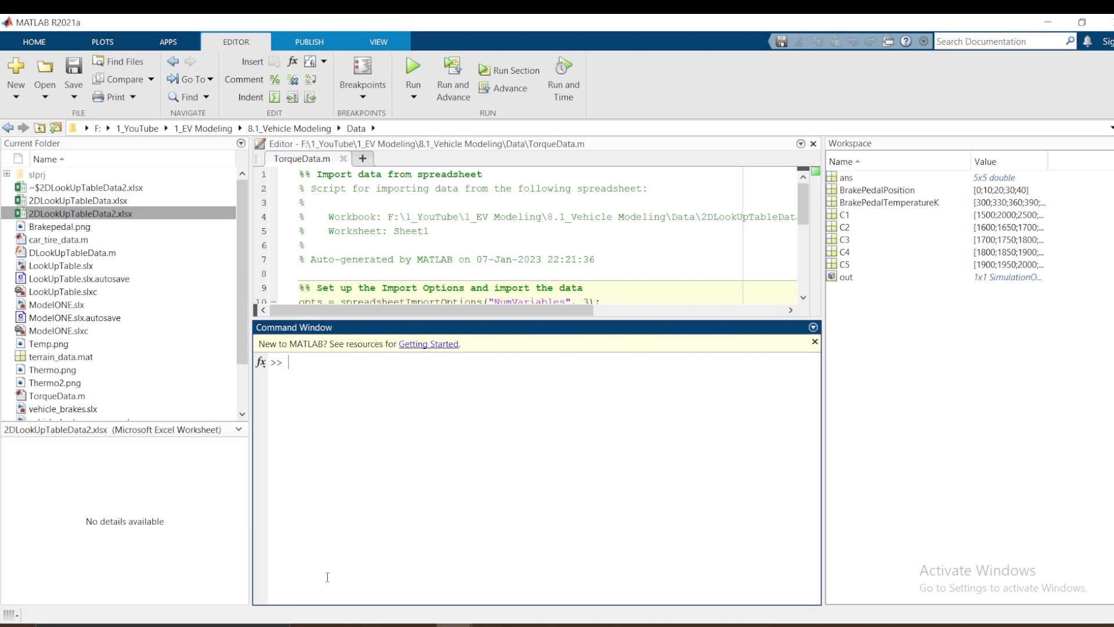
Step: Evaluate the ranges 1:5 and 1:2:10, leaving ans = [1,3,5,7,9]
text(1:5)
key(Return)
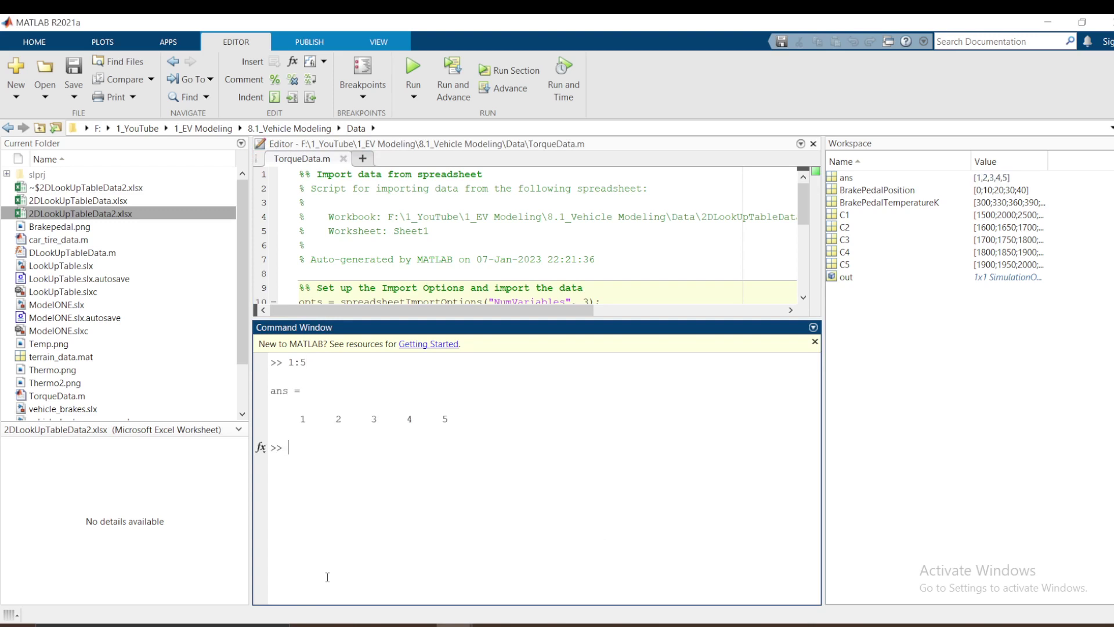
text(1:2:10)
key(Return)
Step: Try typing an assignment a = [1:5, erase it, and clear the Command Window again
text(a)
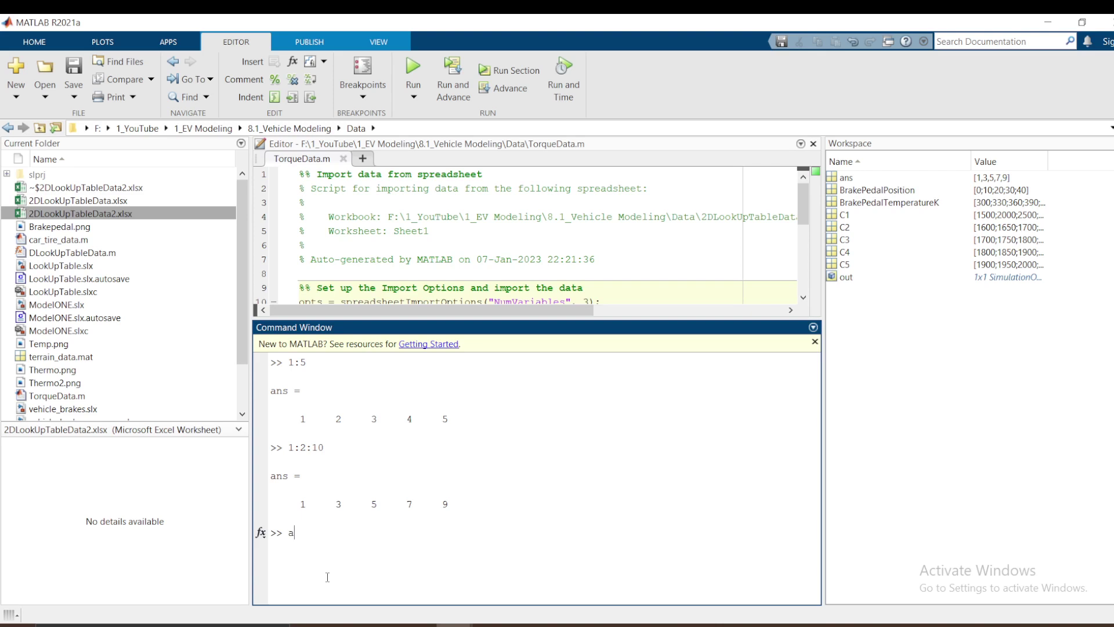
text(=)
key(BackSpace)
text([1:5)
key(BackSpace)
key(BackSpace)
key(BackSpace)
key(BackSpace)
key(BackSpace)
key(BackSpace)
text(clc)
key(Return)
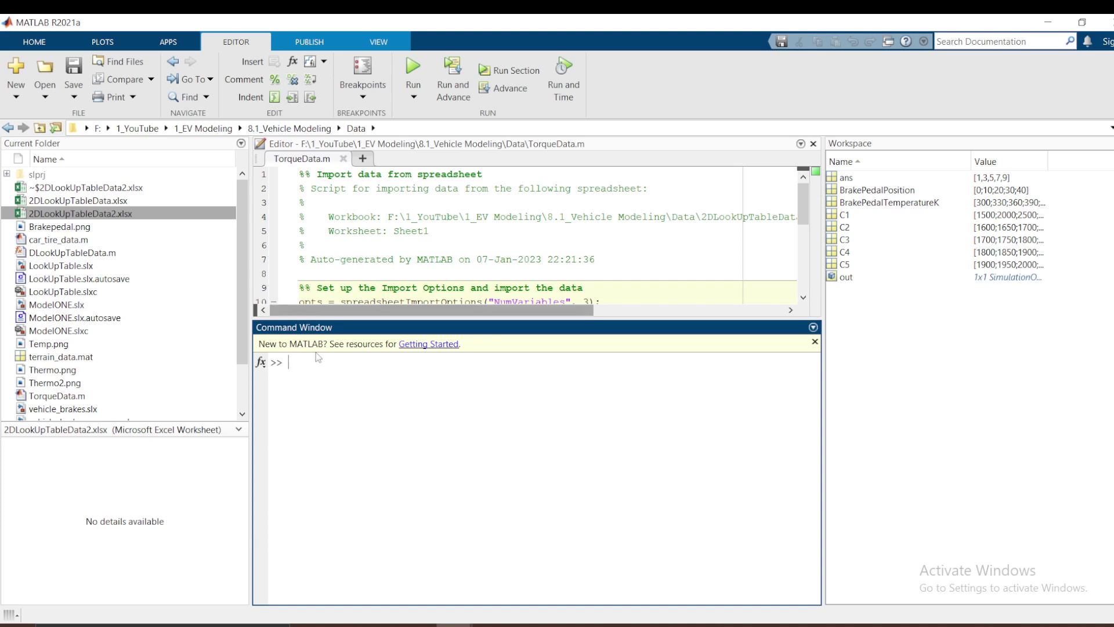
click(454, 624)
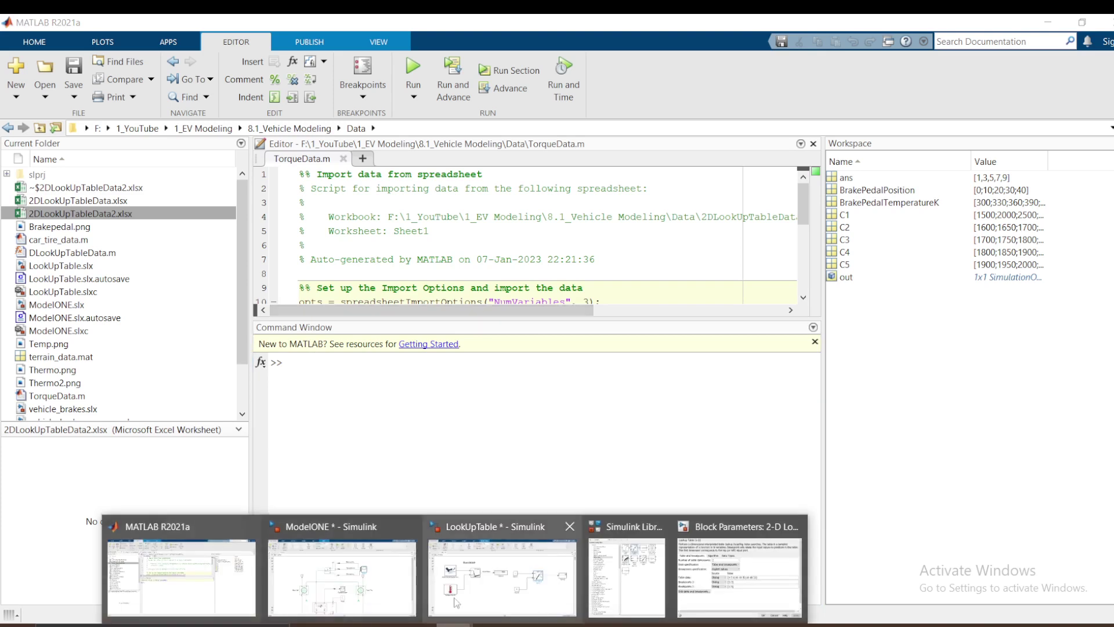
click(488, 592)
click(198, 292)
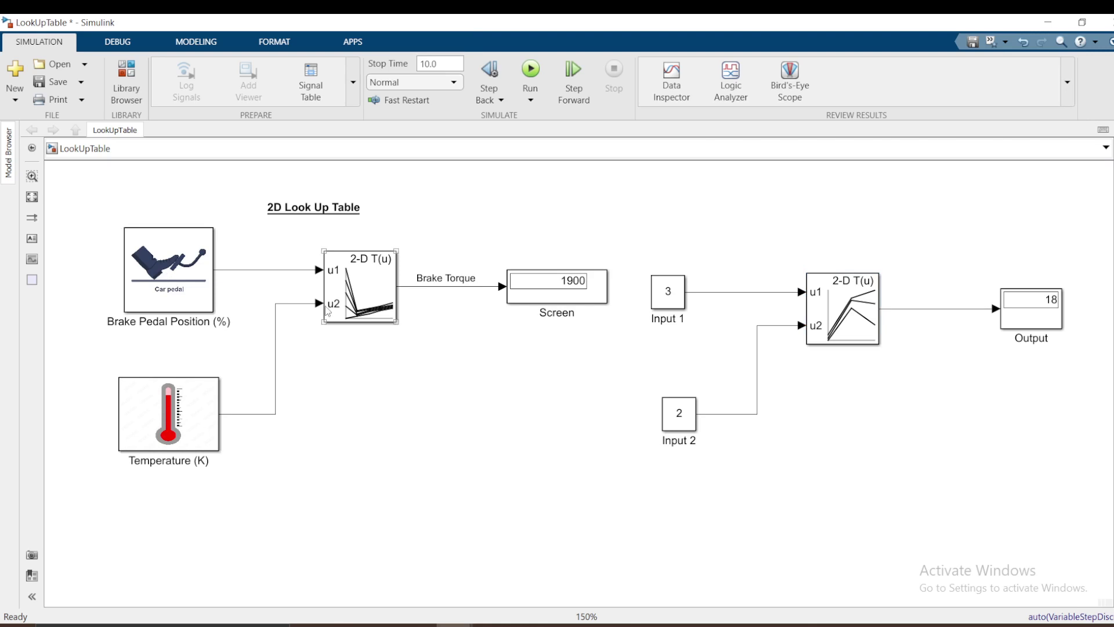
click(356, 299)
double_click(356, 298)
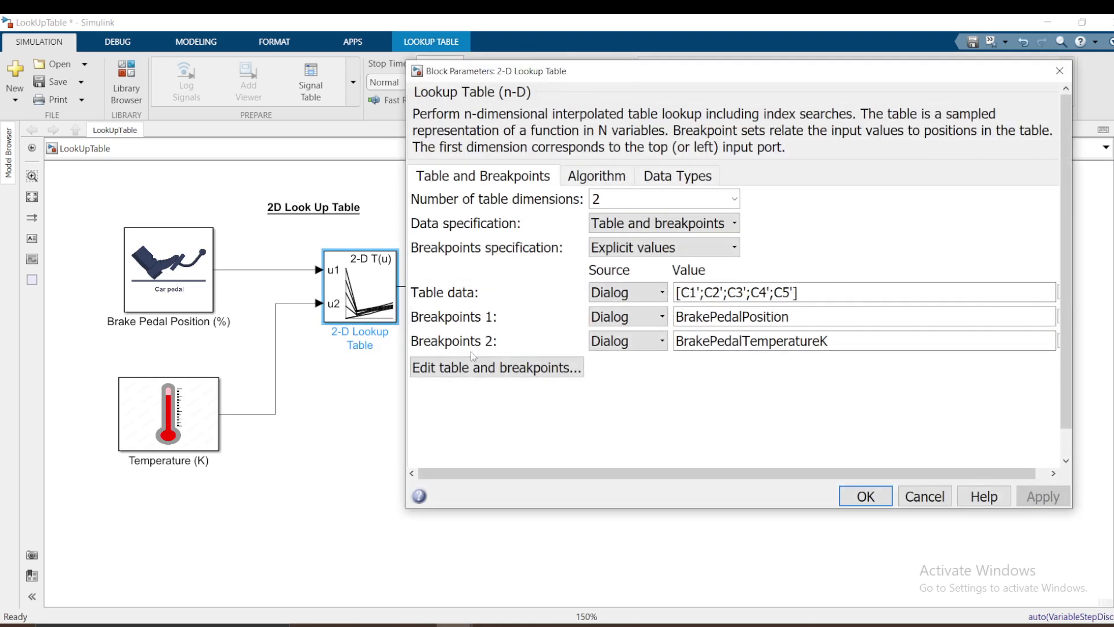
double_click(800, 318)
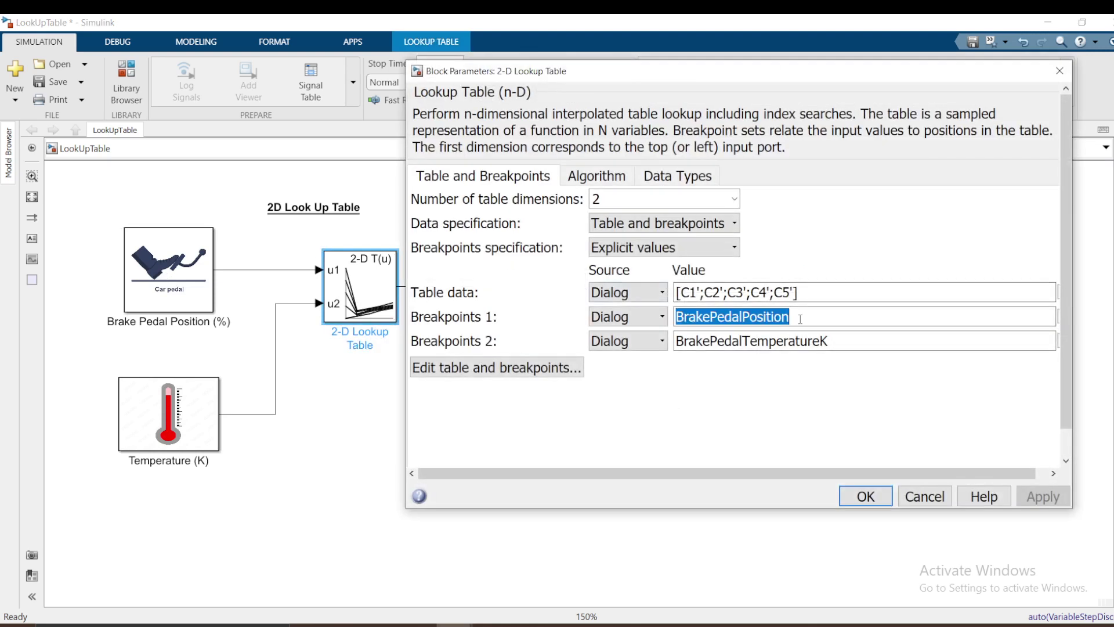
double_click(731, 347)
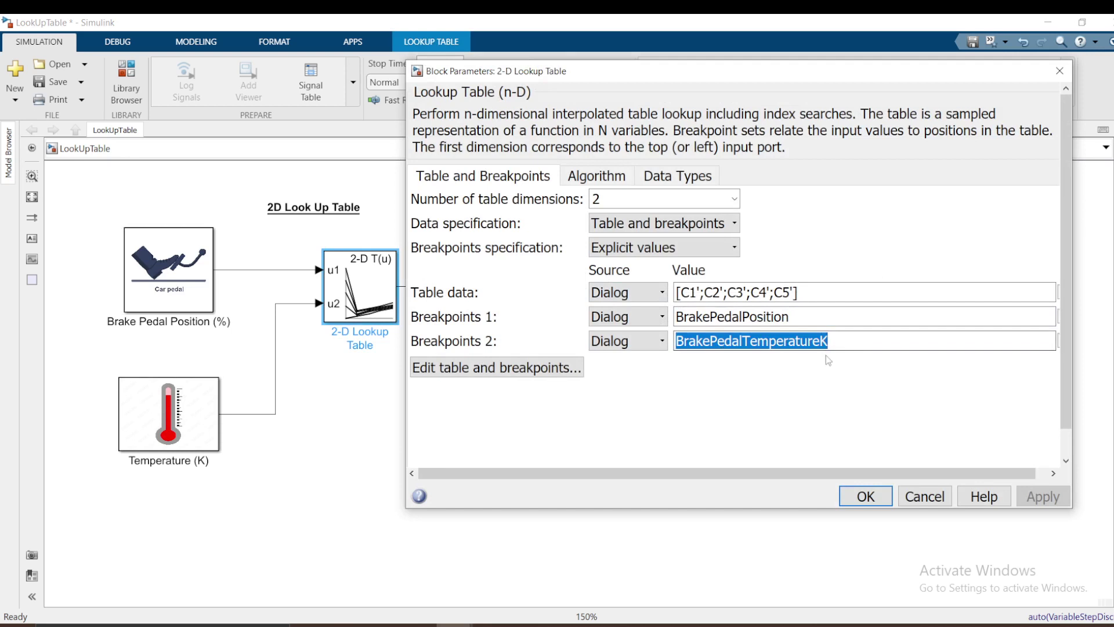
click(137, 579)
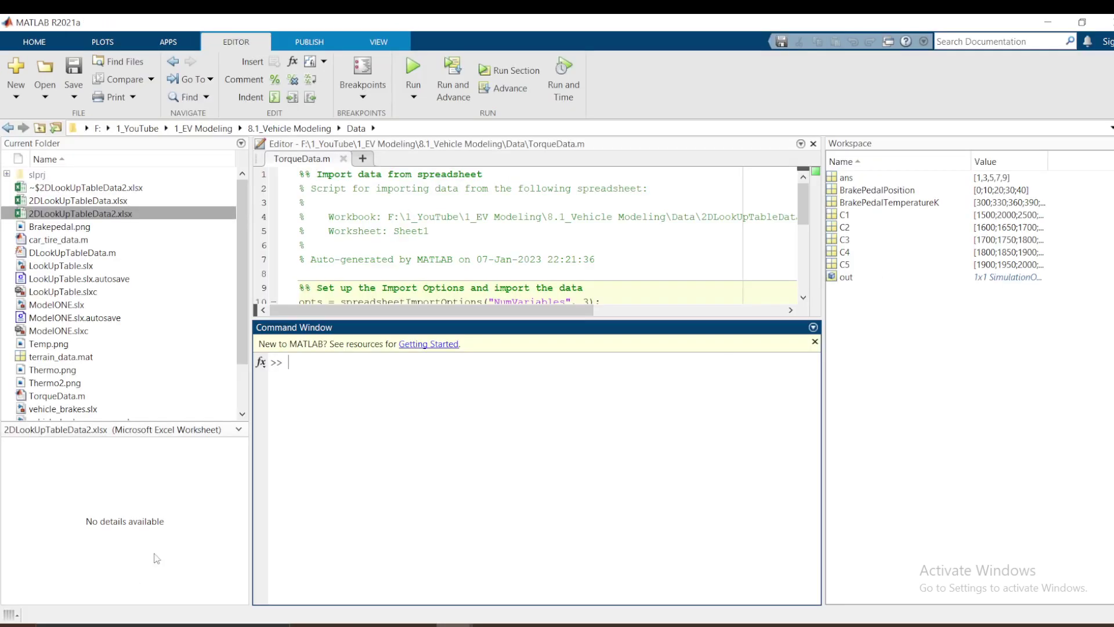
Step: Display the BrakePedalPosition values 0–40 in the Command Window
click(910, 192)
right_click(914, 194)
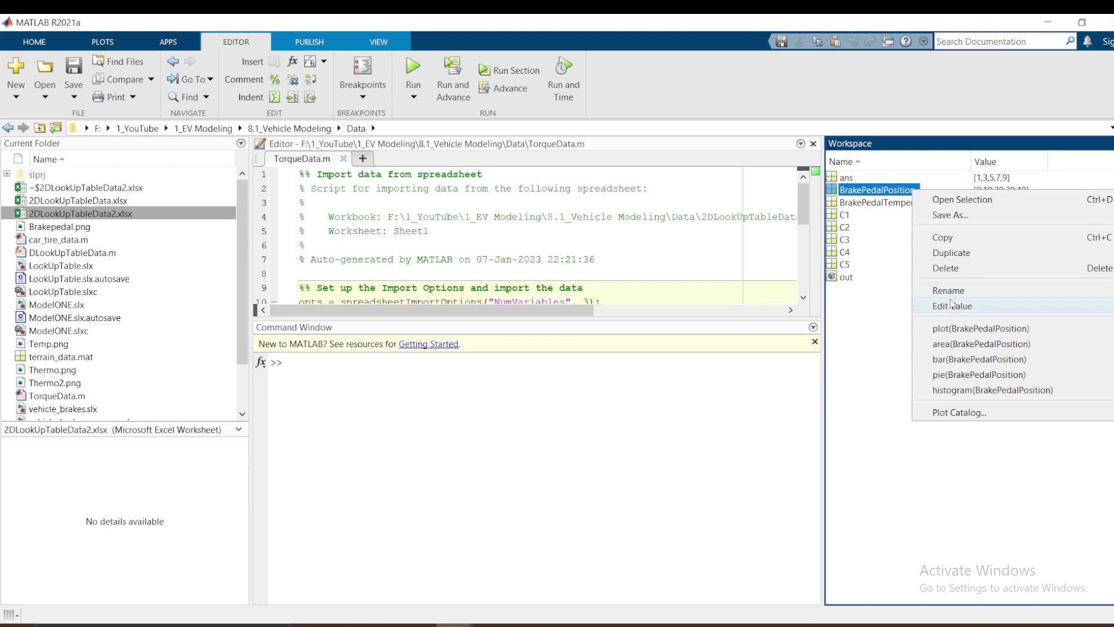
click(949, 291)
key(ctrl+c)
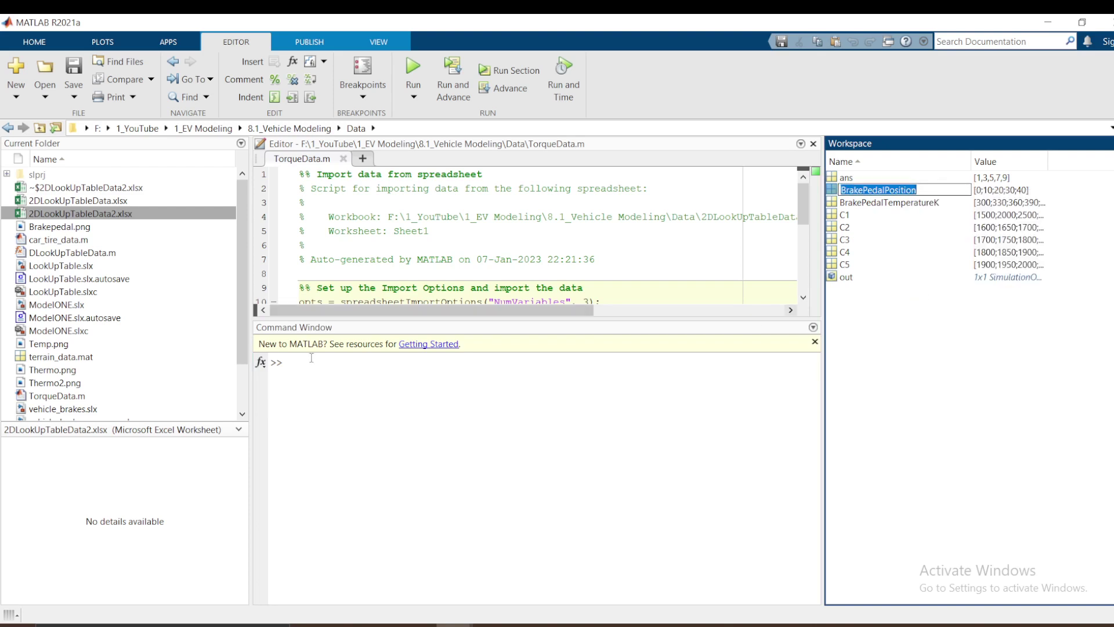
click(369, 387)
key(ctrl+v)
key(Return)
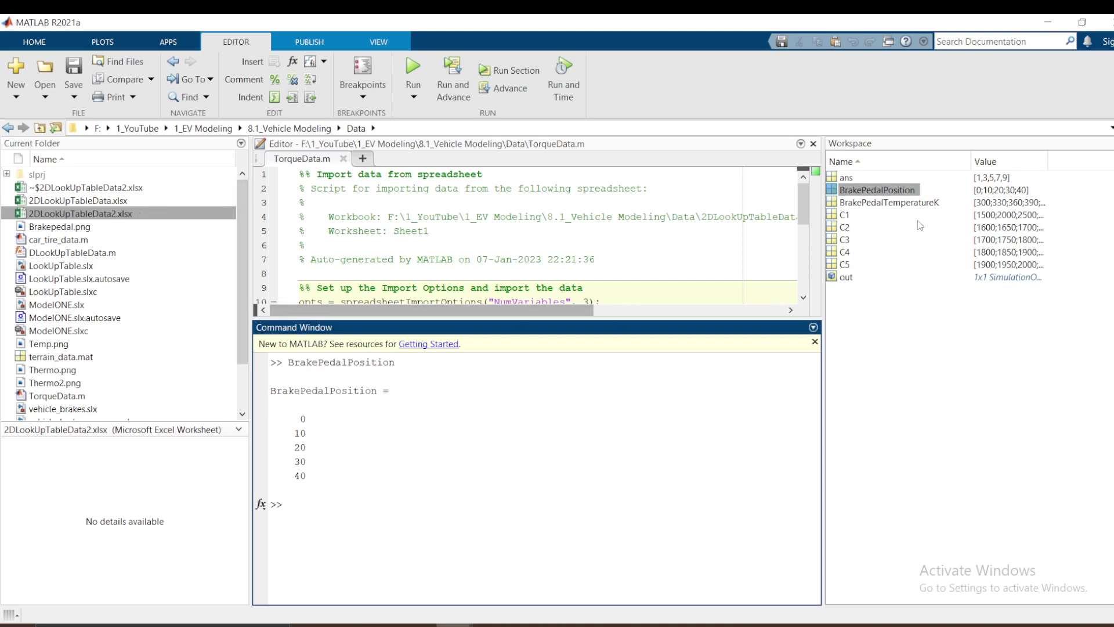
Step: Display the BrakePedalTemperatureK values 300–420 in the Command Window
right_click(927, 203)
click(962, 303)
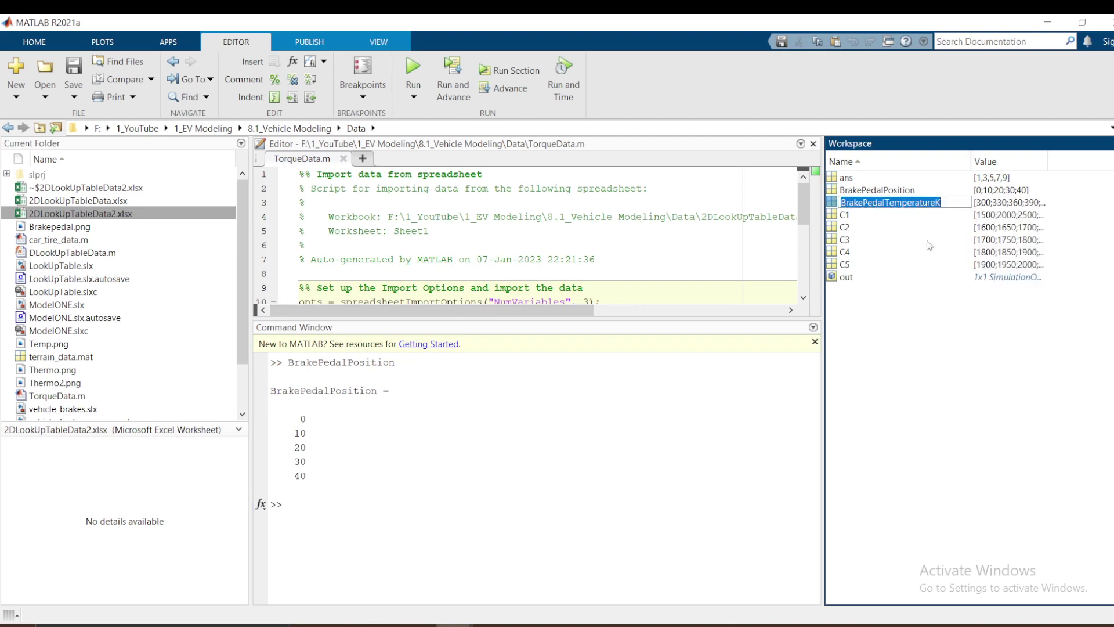
key(ctrl+c)
click(304, 503)
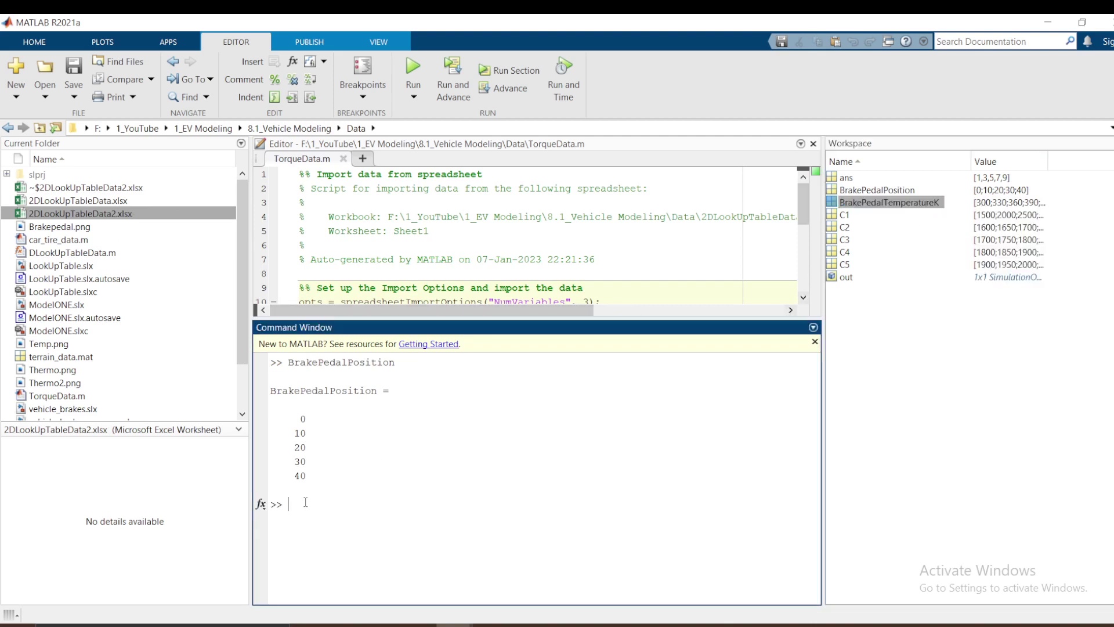
key(ctrl+v)
key(Return)
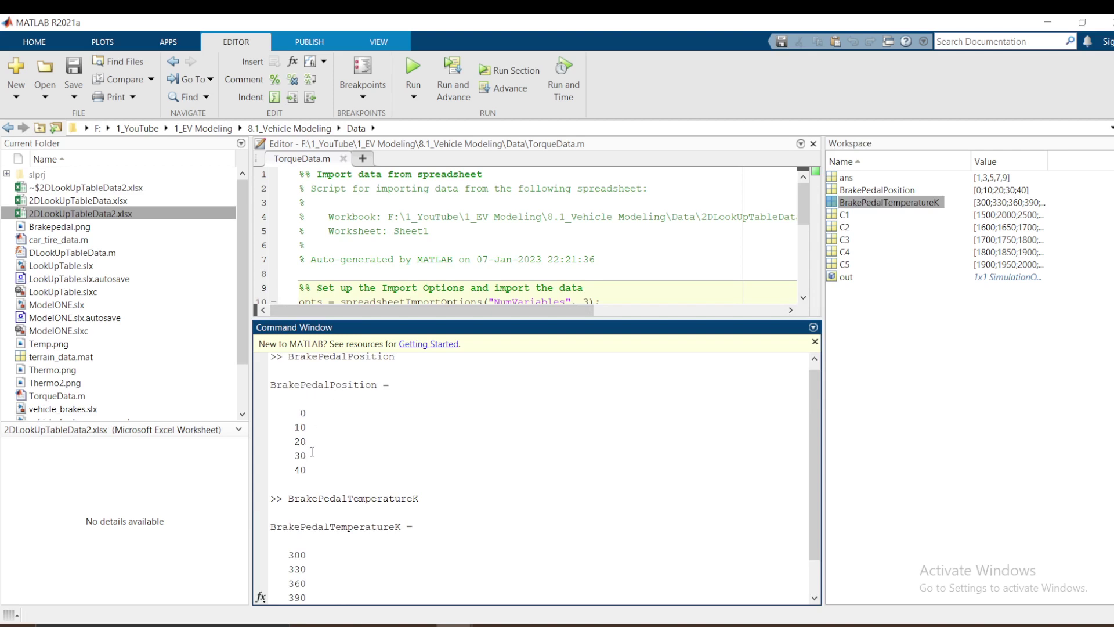
Step: Highlight the pedal position value 30 and the temperature value 330 in the output
double_click(308, 455)
scroll(358, 453, down, 1)
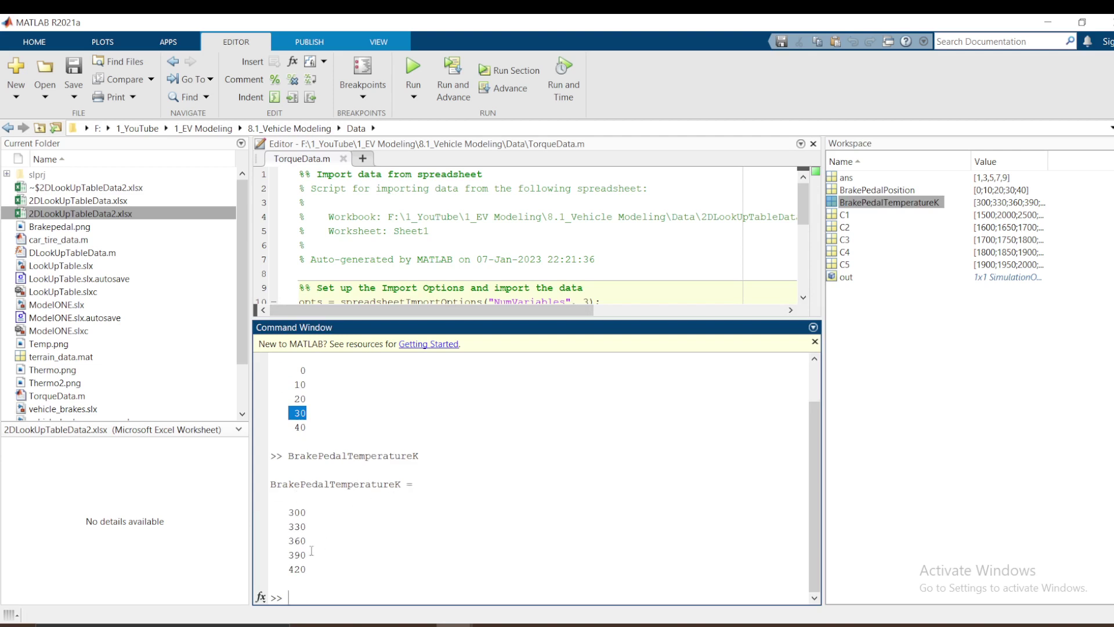
drag(308, 526, 288, 526)
scroll(446, 467, up, 1)
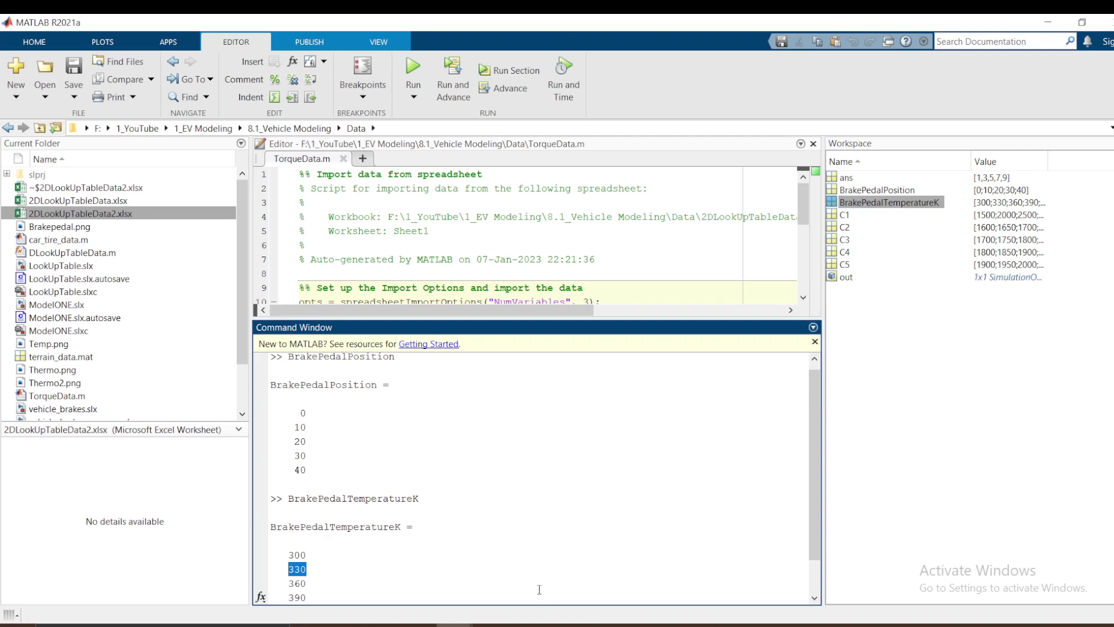
click(454, 625)
Step: Open the 2-D Lookup Table's parameters in the LookUpTable model and select its Table data expression
click(387, 584)
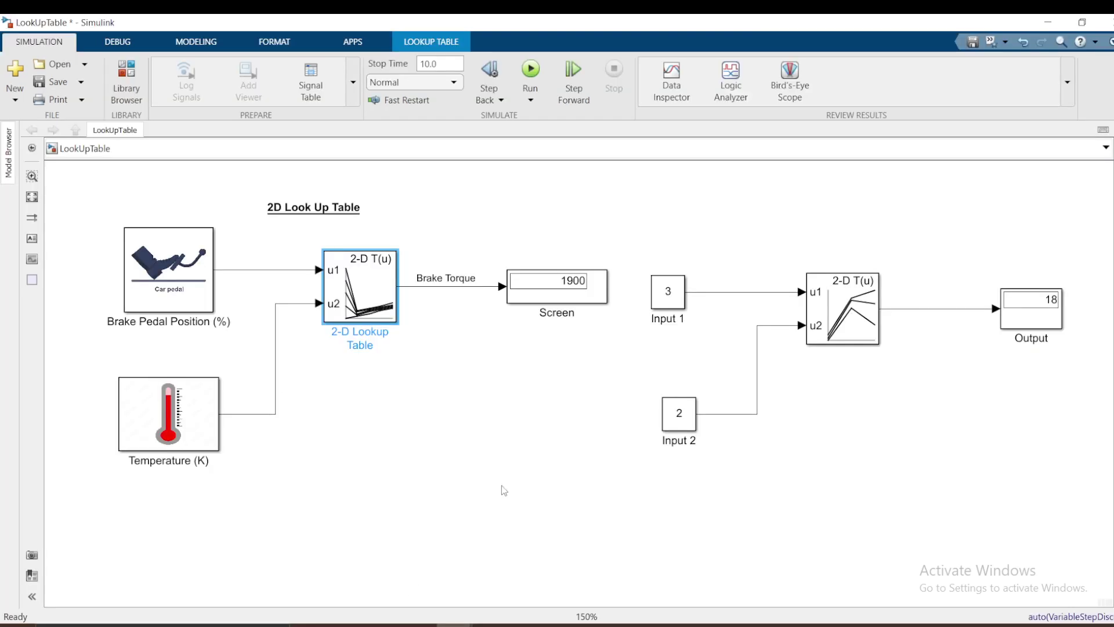
double_click(378, 283)
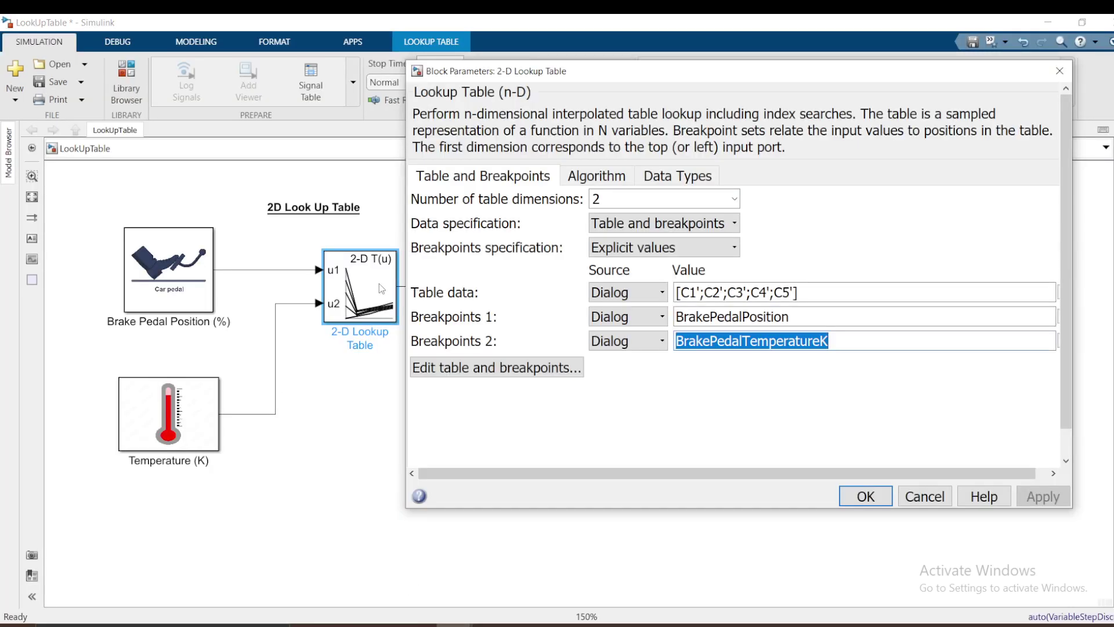
triple_click(801, 290)
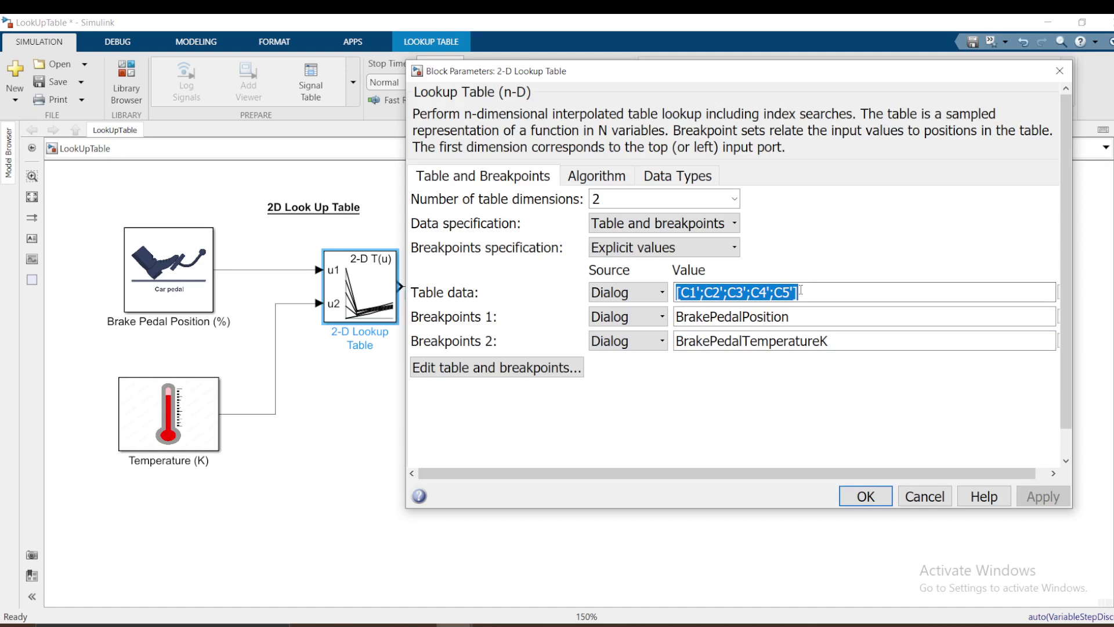
Step: Evaluate [C1';C2';C3';C4';C5'] in MATLAB to show the 5x5 torque matrix from 1500 to 2100
click(454, 625)
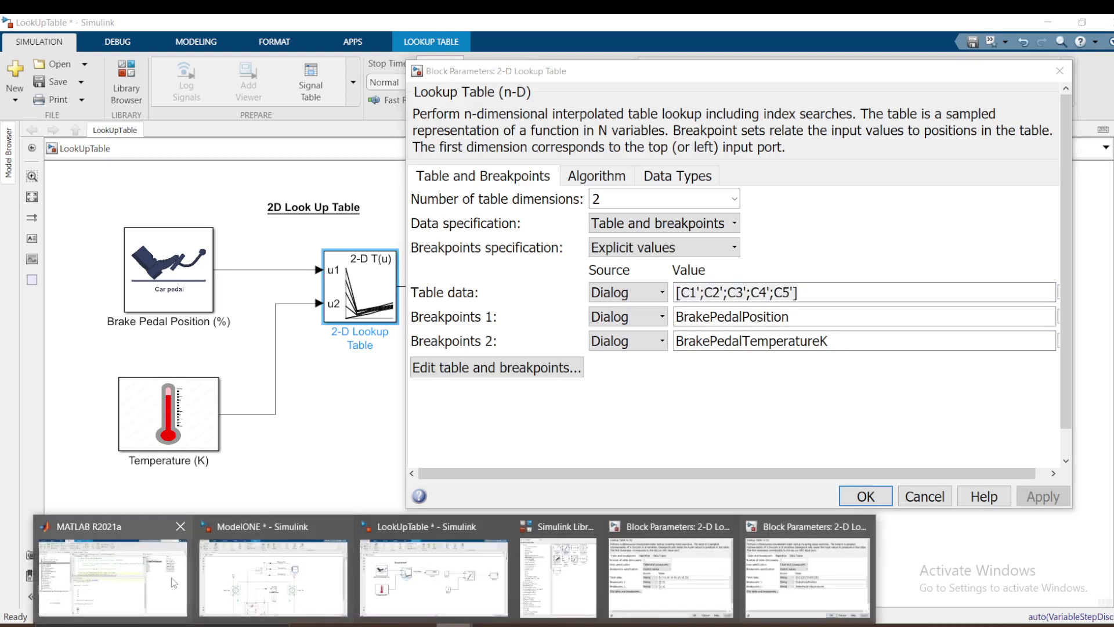
click(172, 581)
scroll(321, 581, down, 1)
click(311, 595)
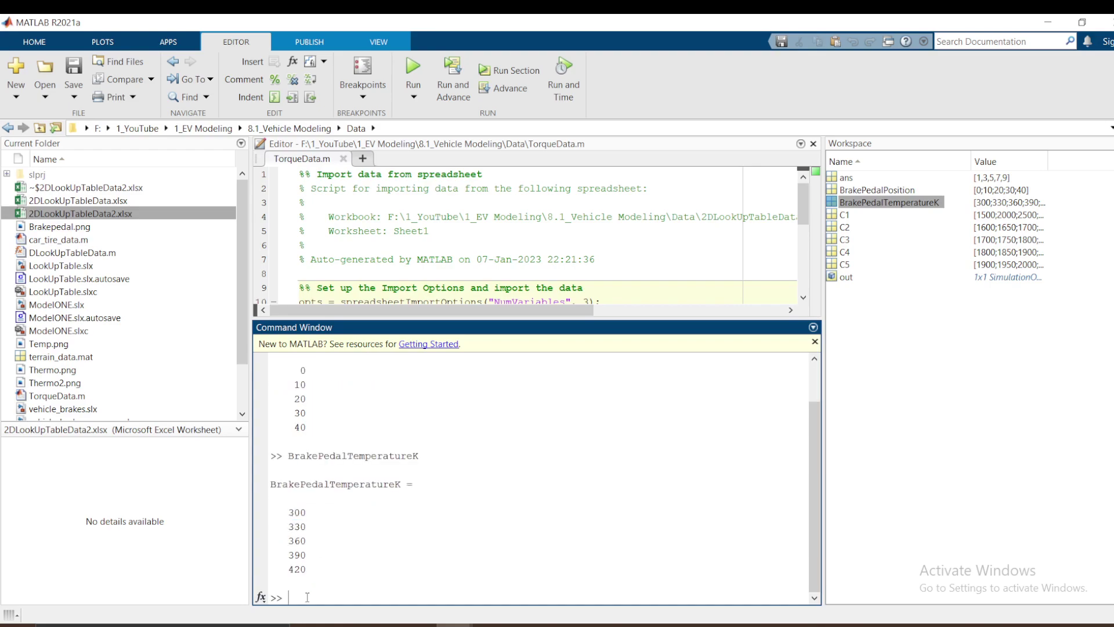
key(ctrl+v)
key(Return)
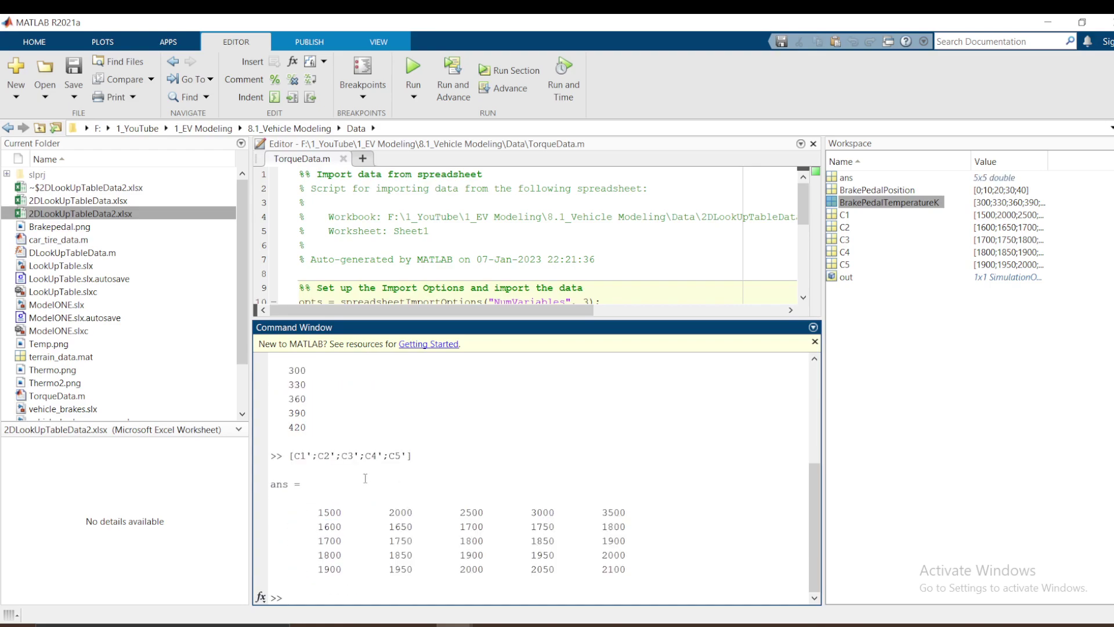
drag(312, 510, 643, 570)
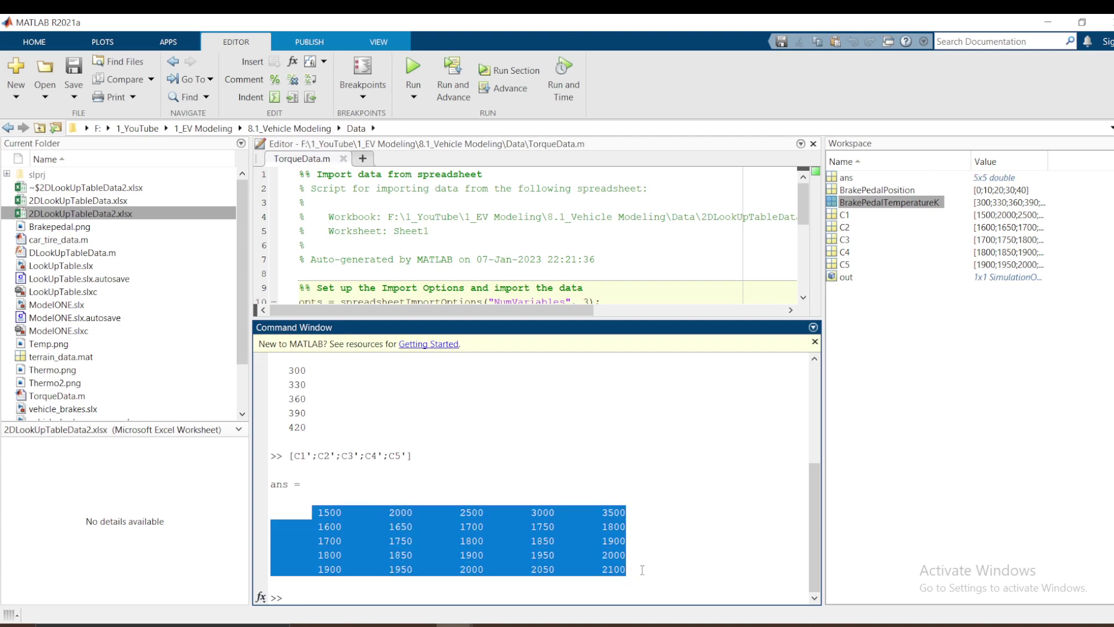
click(466, 493)
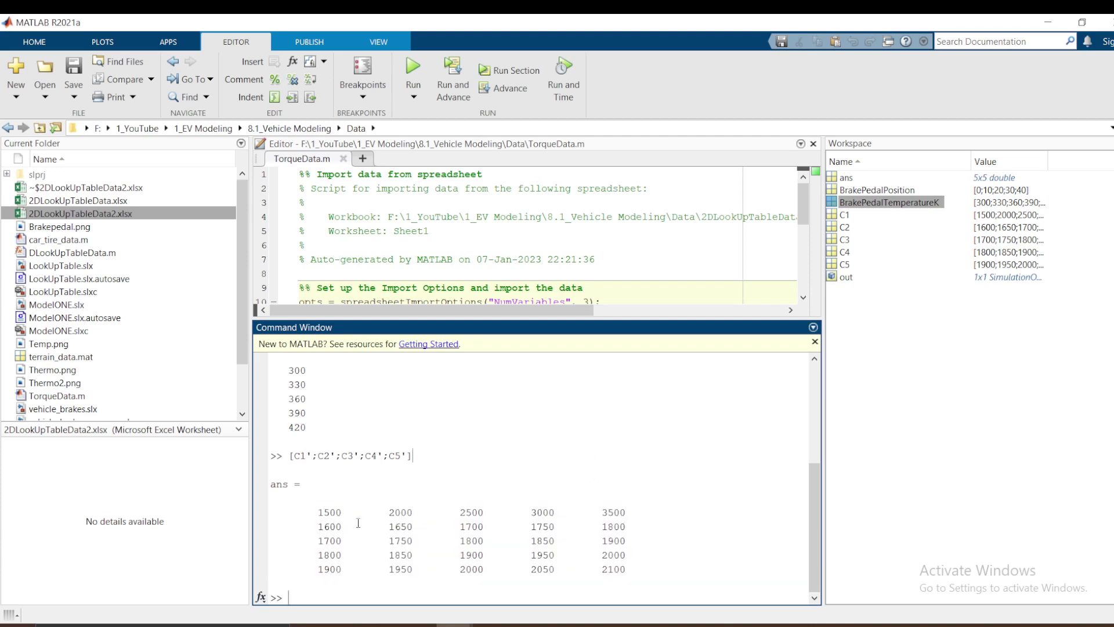
Step: Run size([C1';C2';C3';C4';C5']) to confirm the matrix is 5 by 5
text(size([C1';C2';C3';C4';C5']))
key(Return)
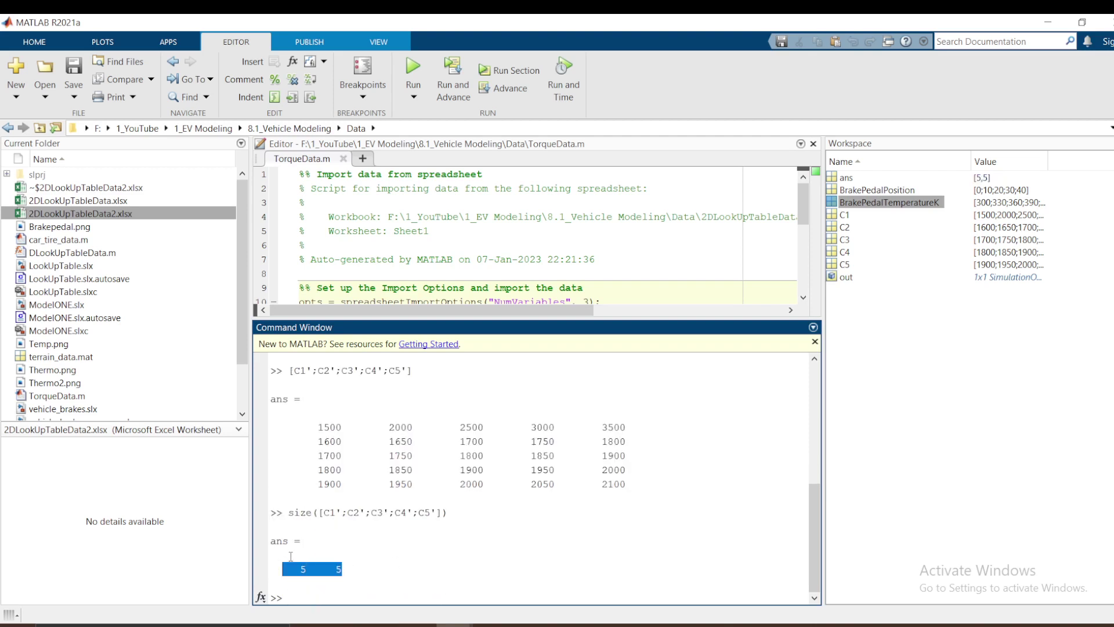
scroll(490, 474, up, 7)
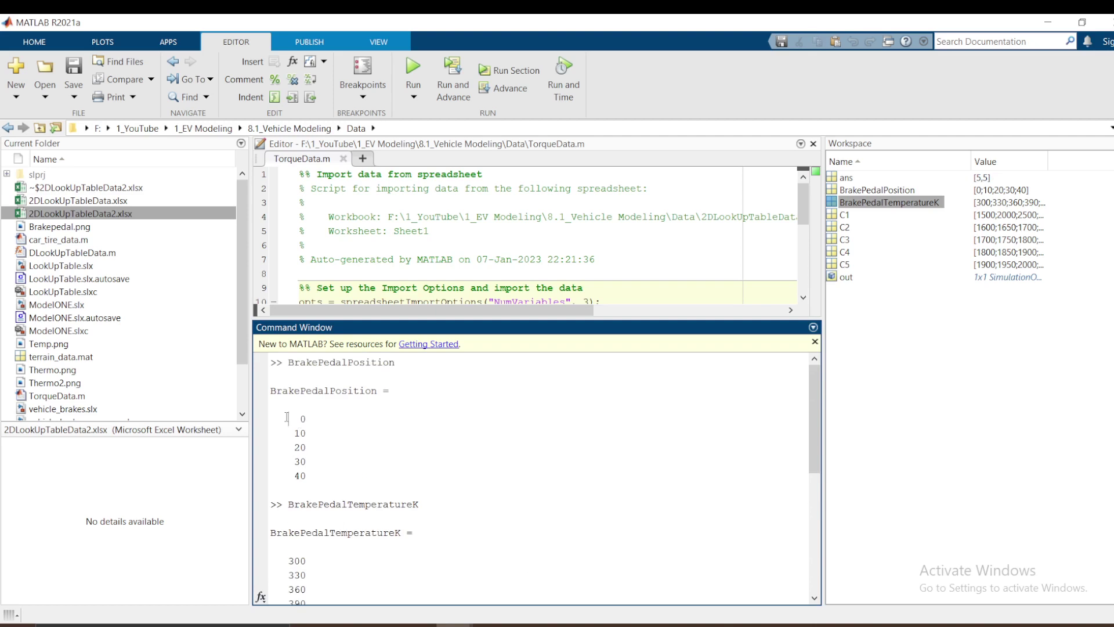
Step: Highlight the pedal position breakpoints 0 to 40, then the values 20 and 30
drag(288, 418, 312, 475)
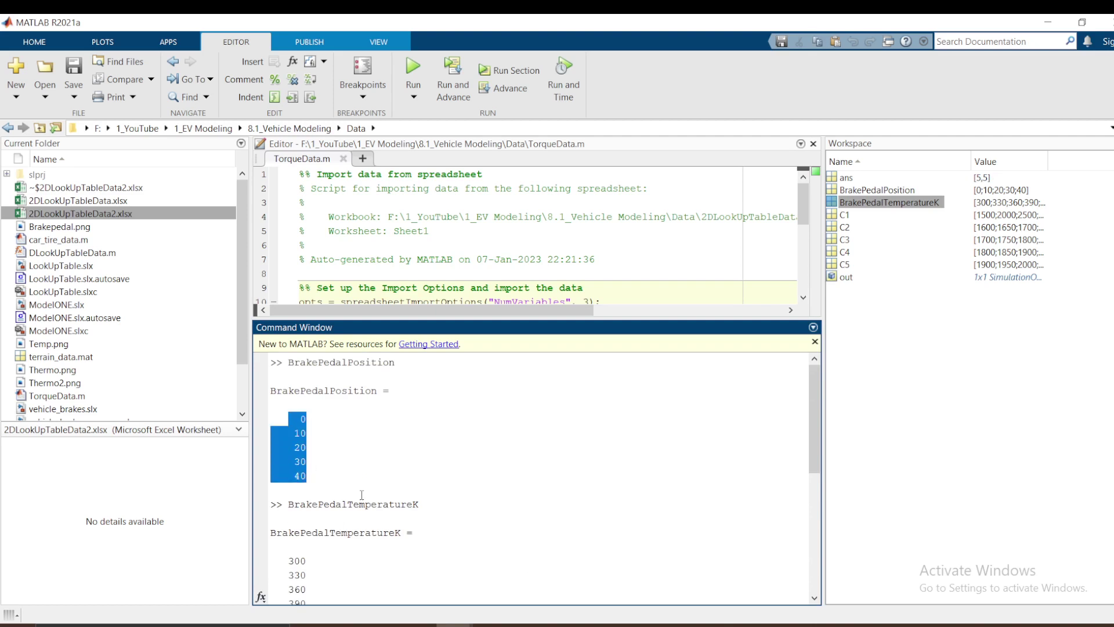
scroll(313, 475, down, 7)
drag(314, 568, 293, 568)
scroll(341, 562, up, 5)
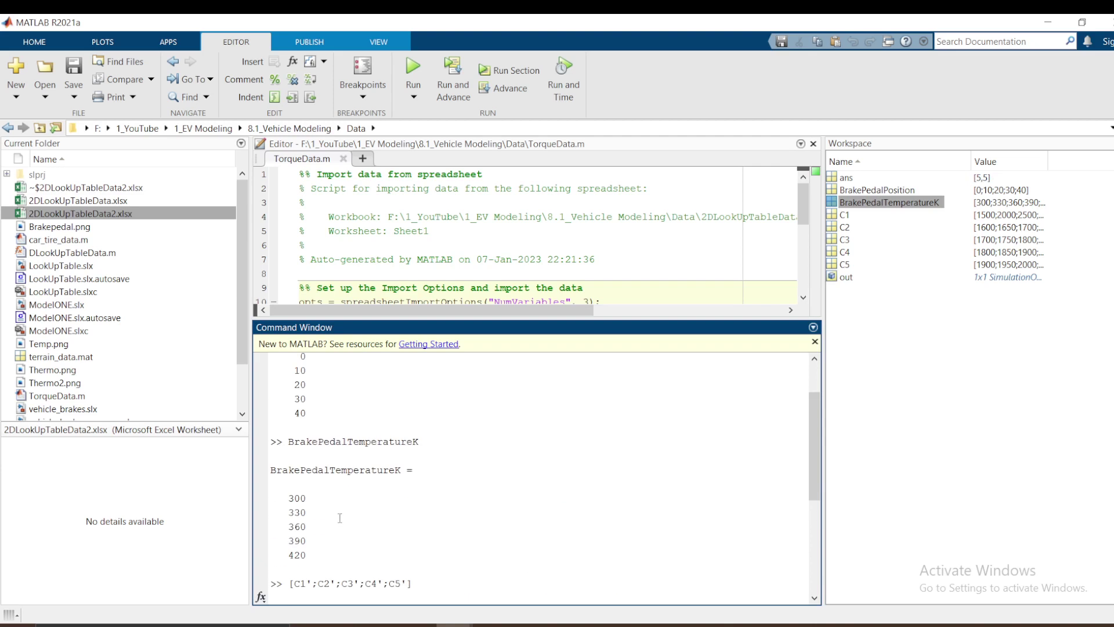
drag(291, 504, 317, 551)
scroll(371, 555, down, 5)
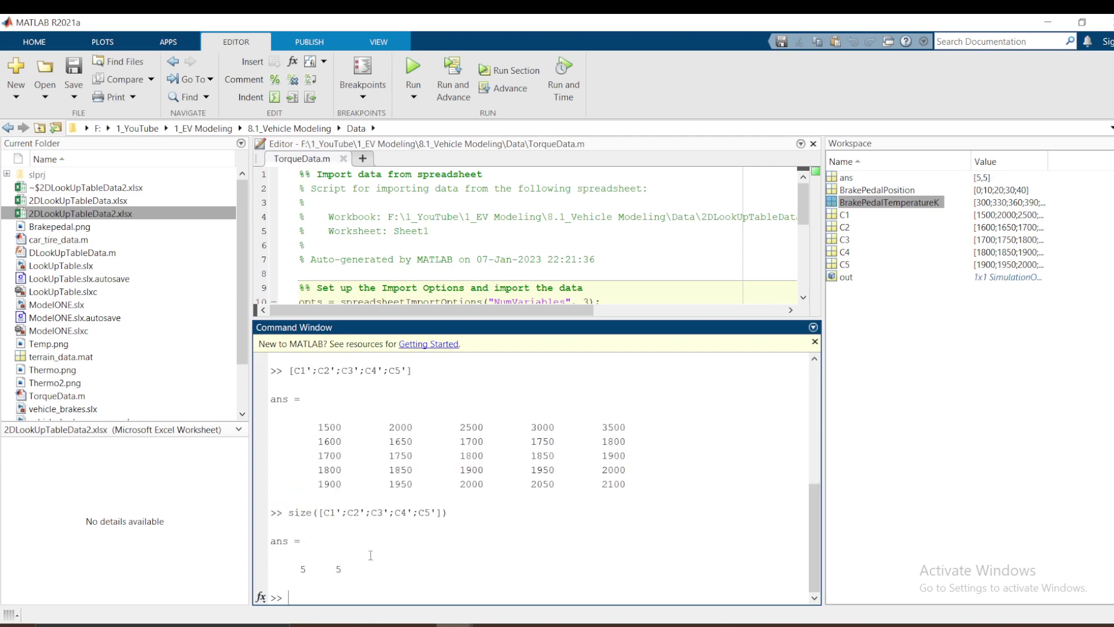
scroll(394, 534, up, 5)
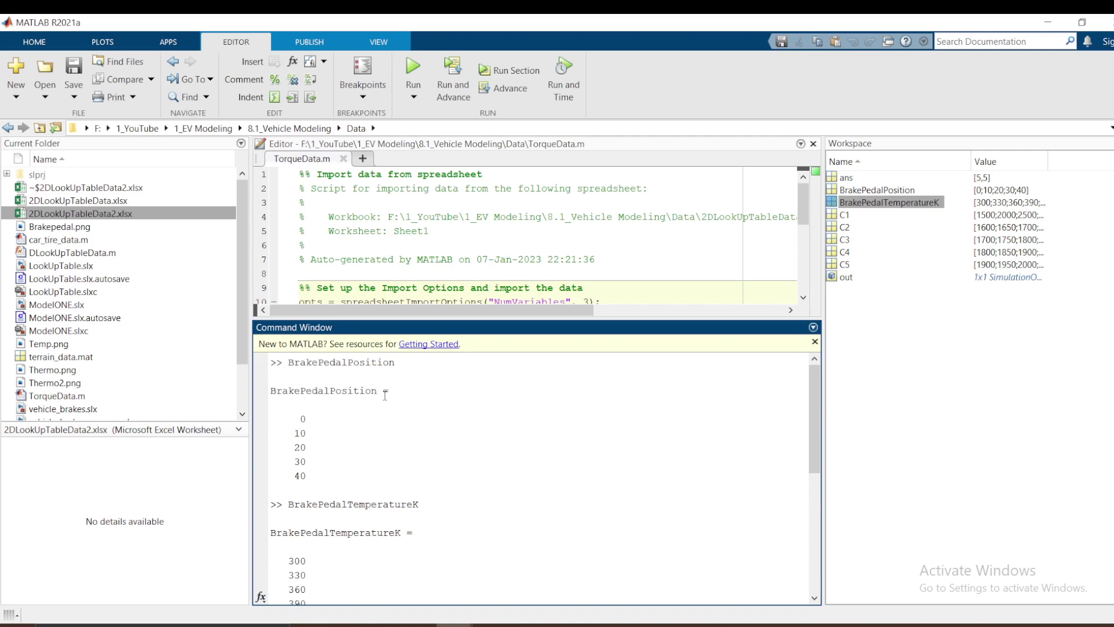
drag(289, 448, 319, 447)
click(307, 462)
double_click(295, 462)
scroll(299, 471, down, 10)
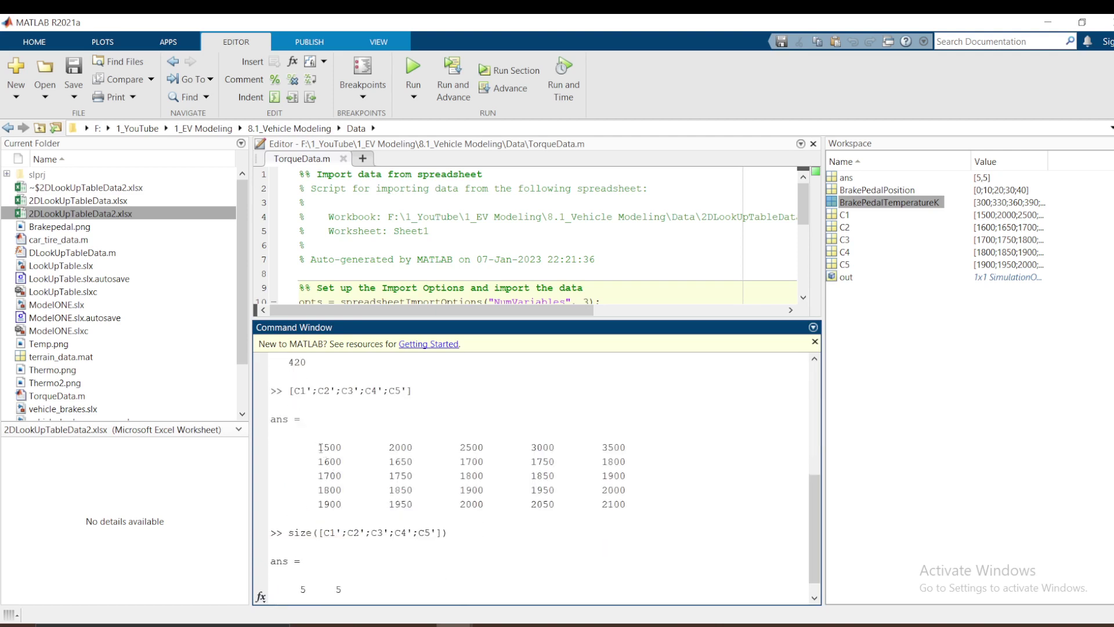
Step: Highlight the torque values 1500, 1600, 1700 and the fourth matrix row
double_click(321, 448)
double_click(349, 462)
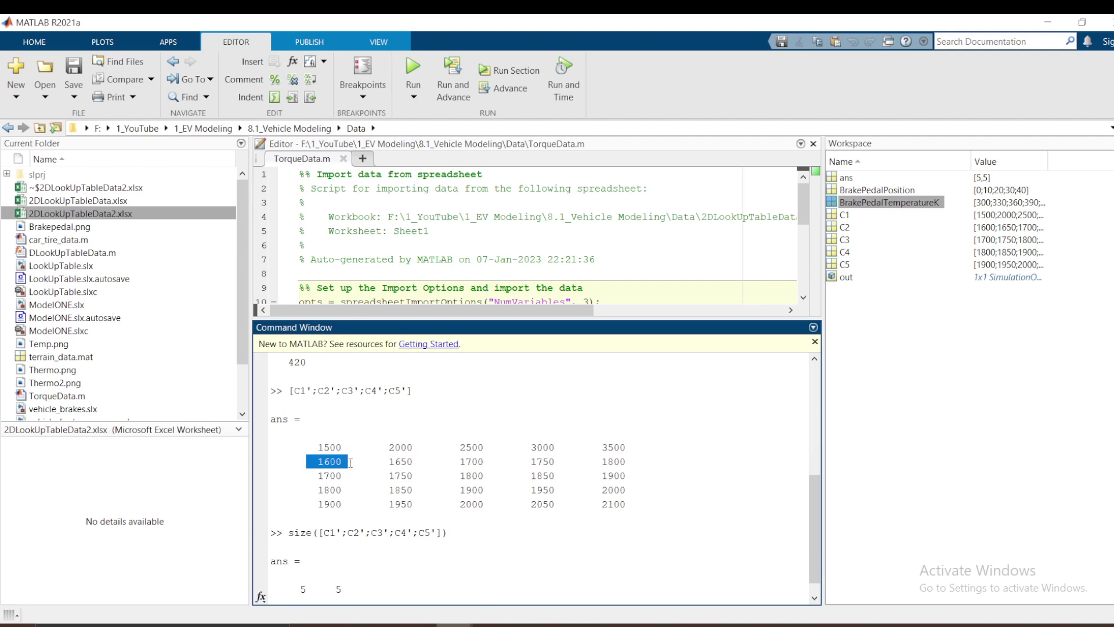
double_click(303, 473)
drag(312, 490, 630, 489)
scroll(412, 457, up, 3)
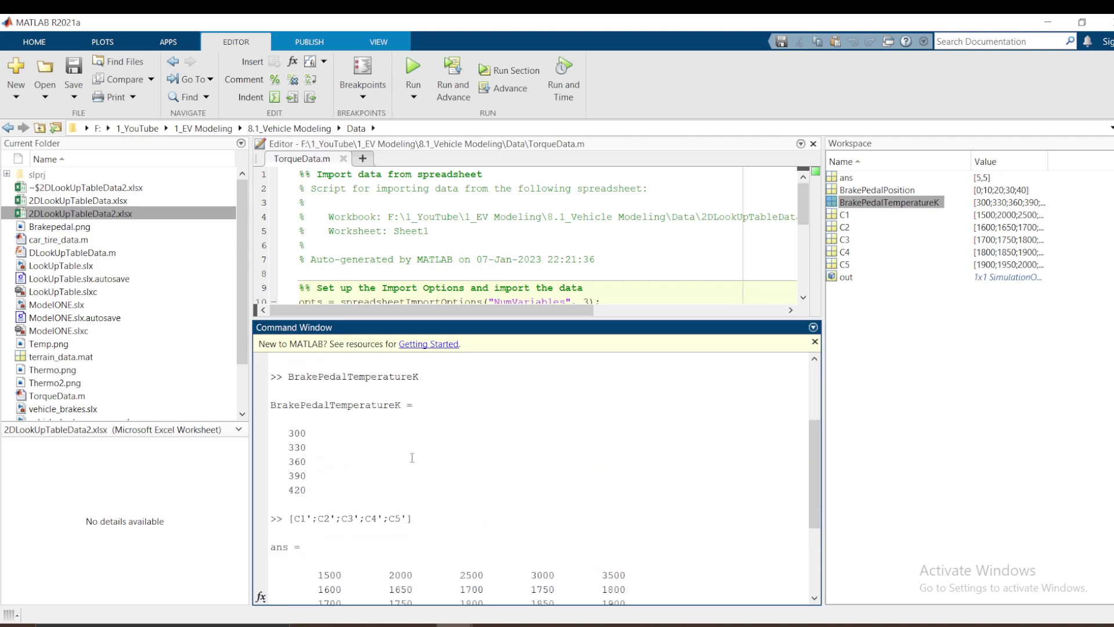
scroll(412, 458, up, 2)
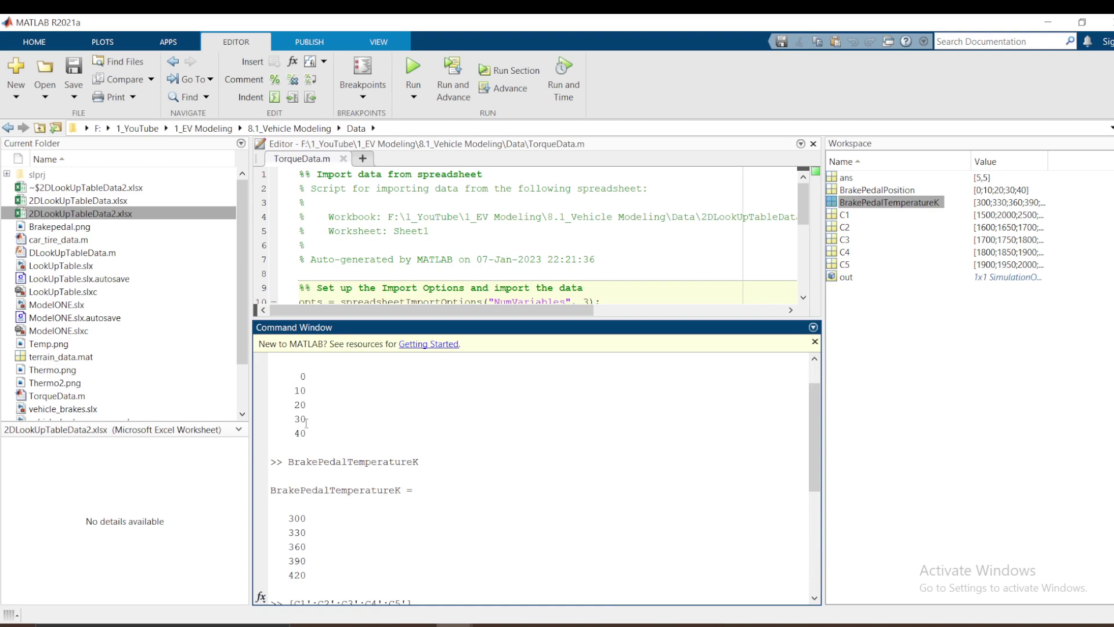
scroll(306, 423, down, 5)
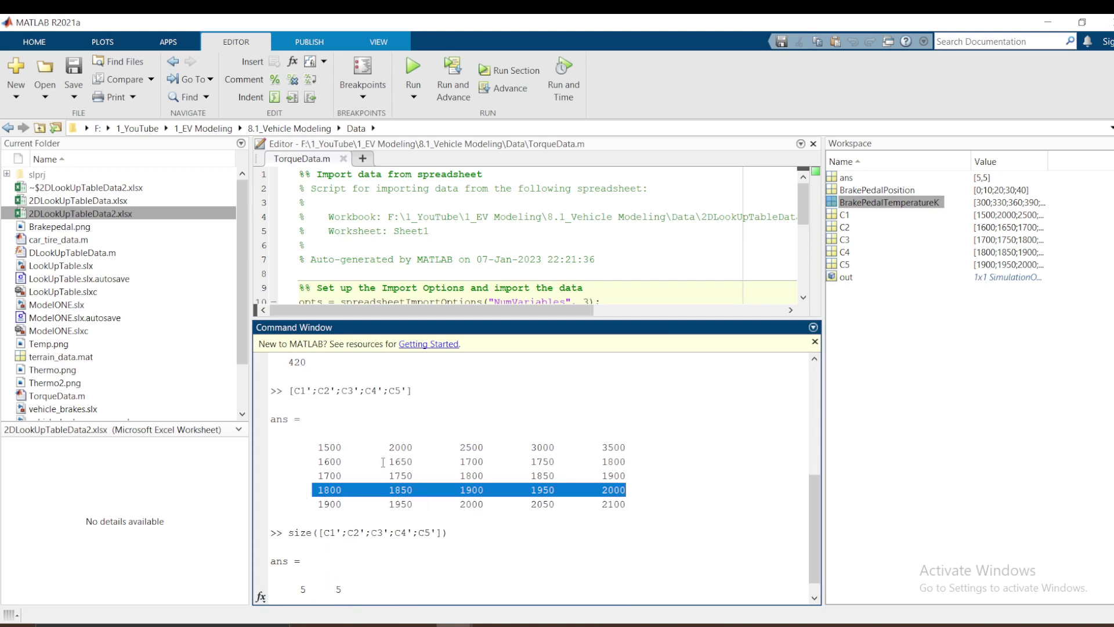
scroll(383, 462, up, 5)
scroll(384, 452, down, 3)
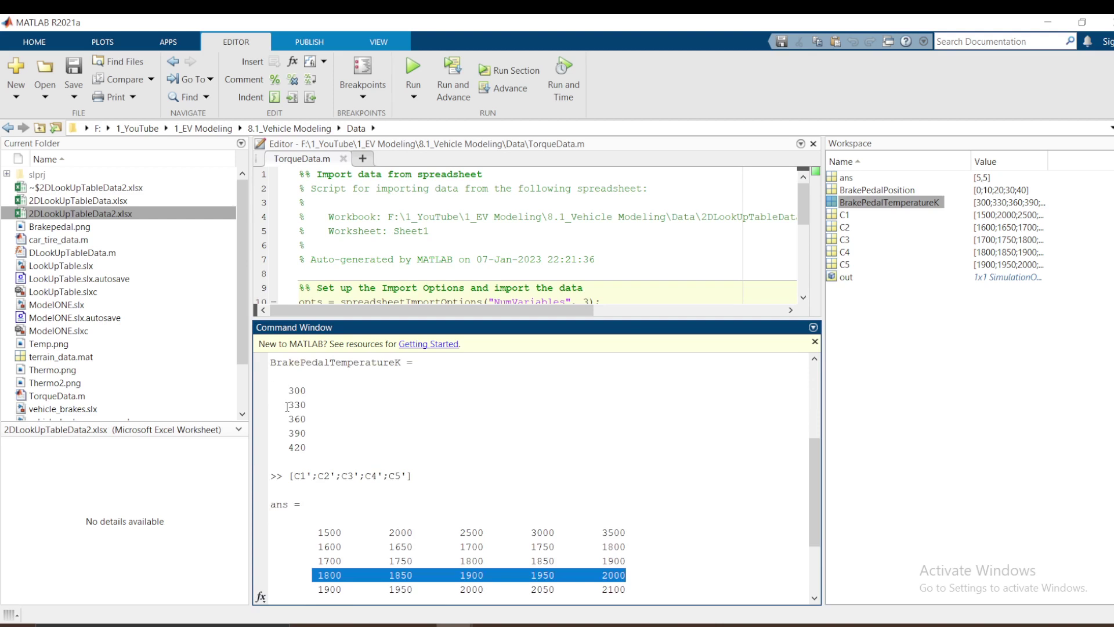
Step: Match temperature 330 to the torque rows 1500–2000 and pinpoint the value 1850
drag(287, 406, 306, 406)
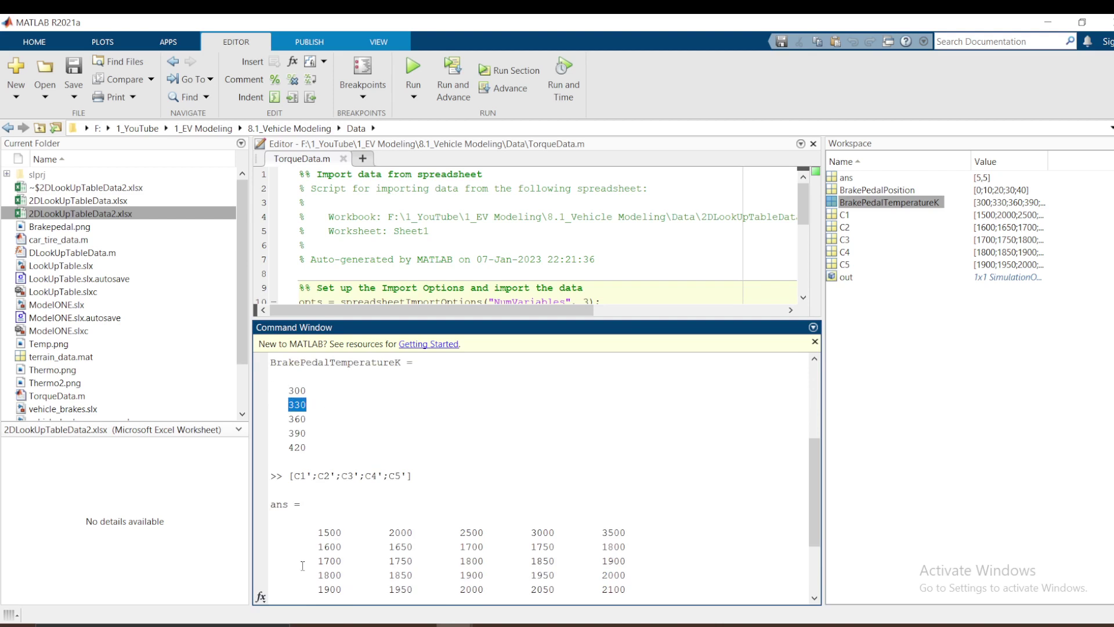
drag(312, 575, 629, 575)
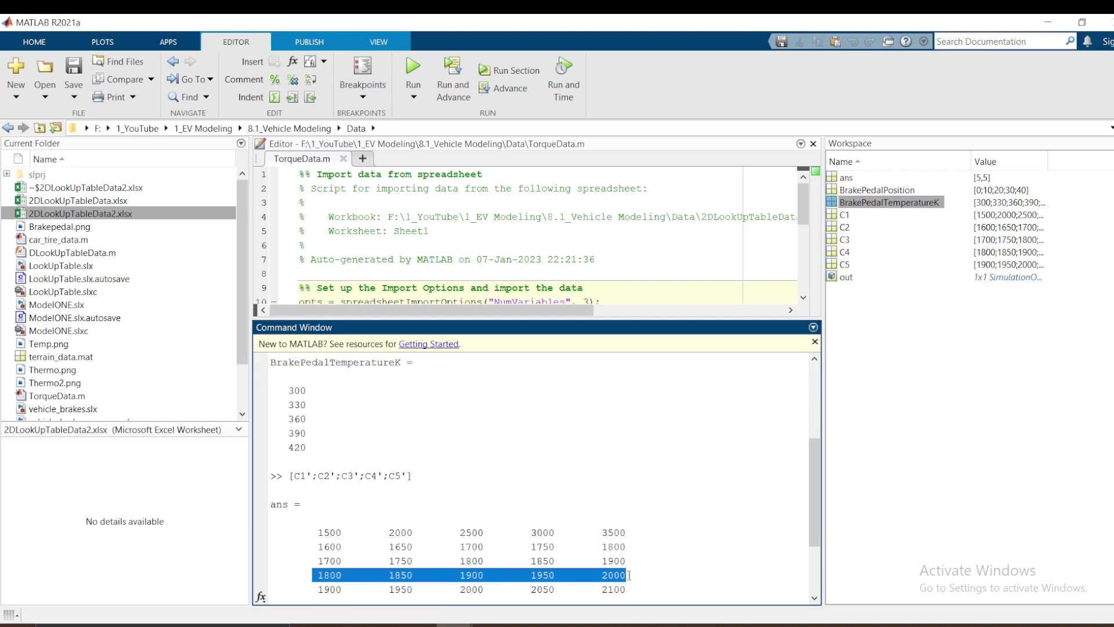
scroll(629, 575, down, 2)
scroll(408, 447, up, 3)
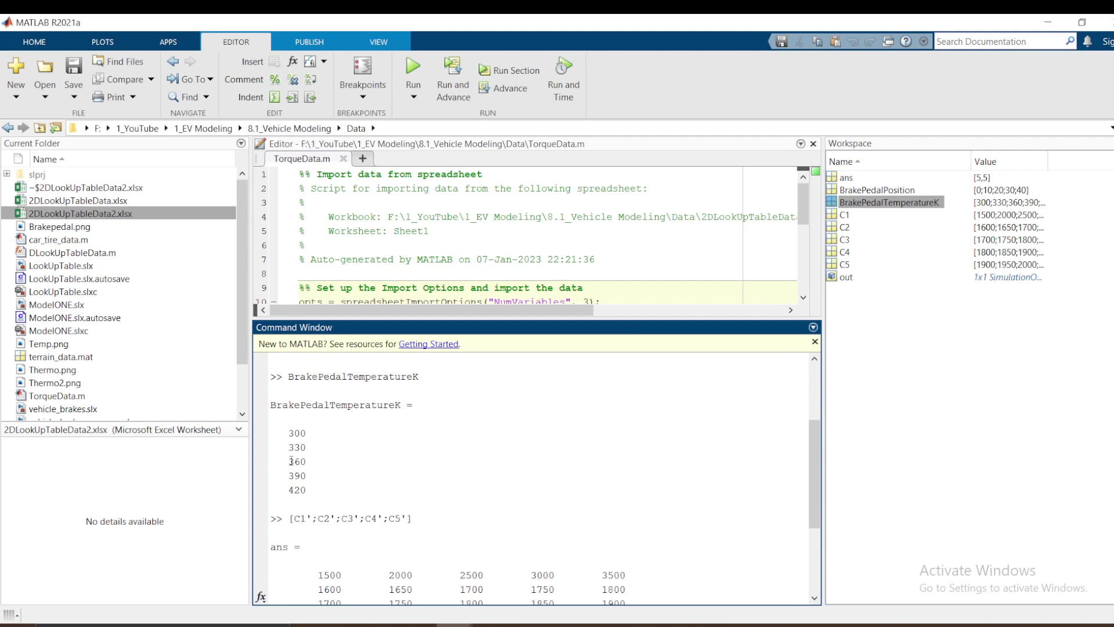
drag(285, 447, 307, 448)
scroll(404, 480, down, 3)
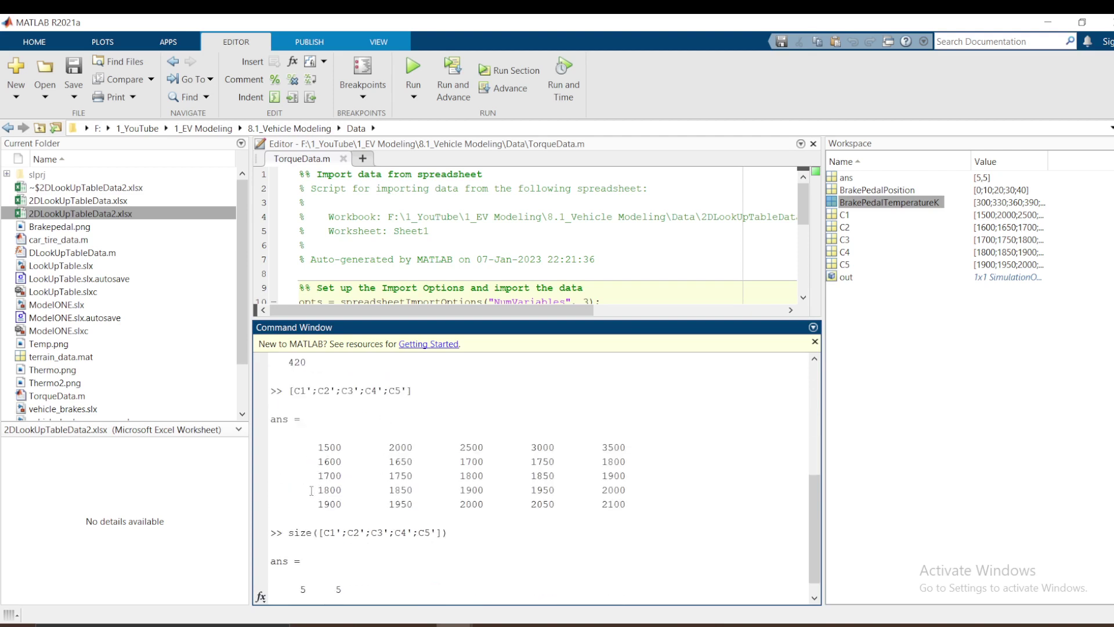
drag(312, 489, 629, 493)
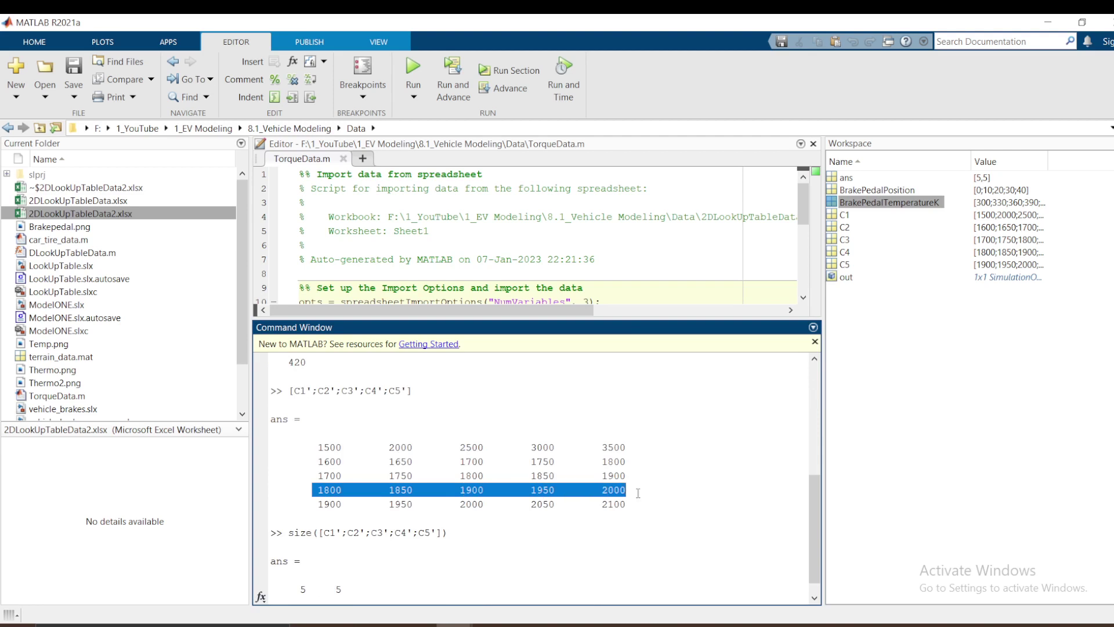
drag(314, 441, 627, 492)
click(418, 505)
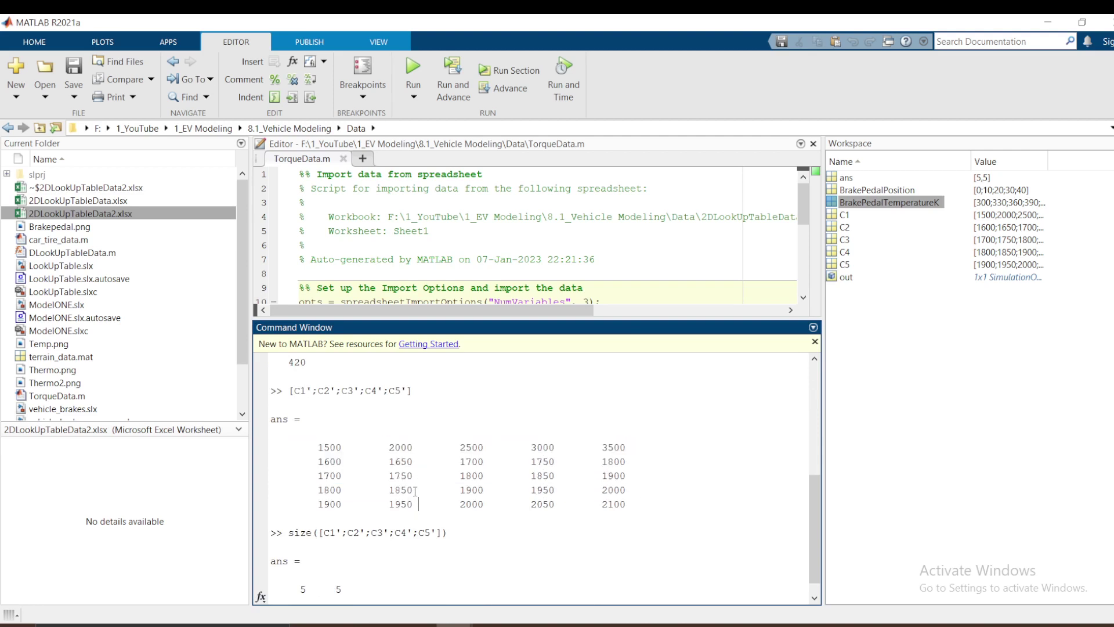
drag(415, 490, 389, 490)
scroll(384, 490, up, 4)
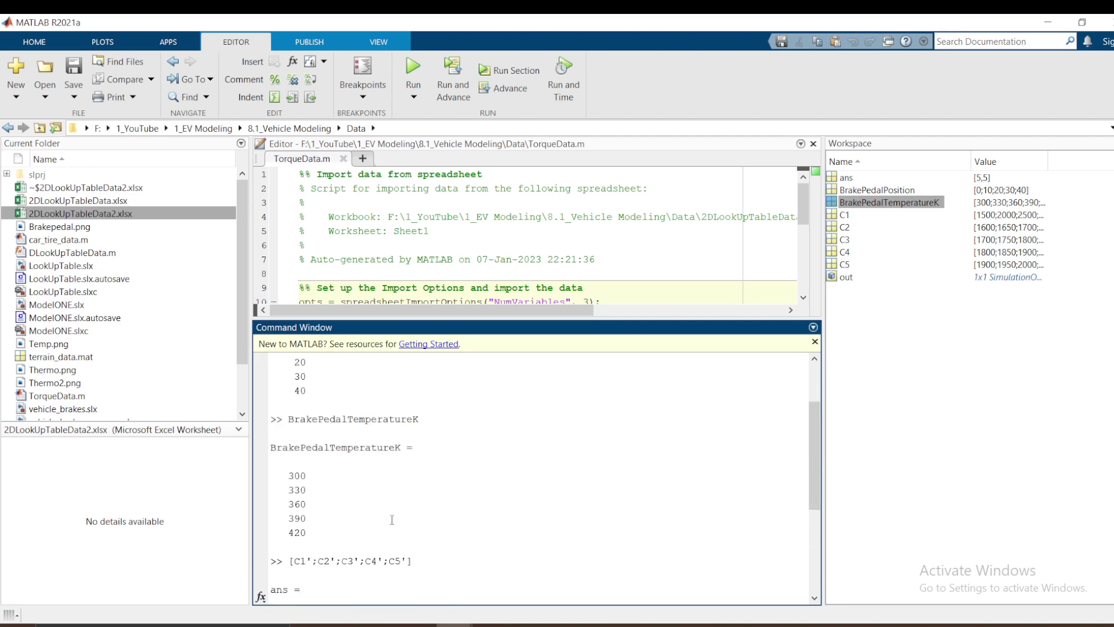
scroll(392, 520, down, 4)
click(453, 619)
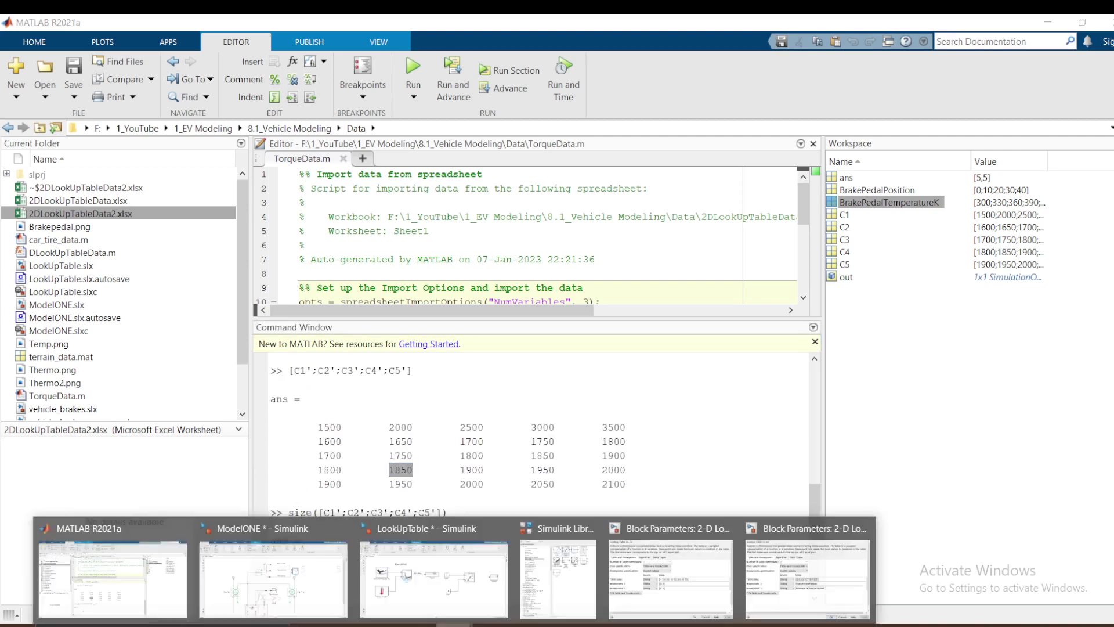
Step: In the LookUpTable model, check that Brake Pedal Position is 30 without changing it
click(388, 593)
double_click(184, 276)
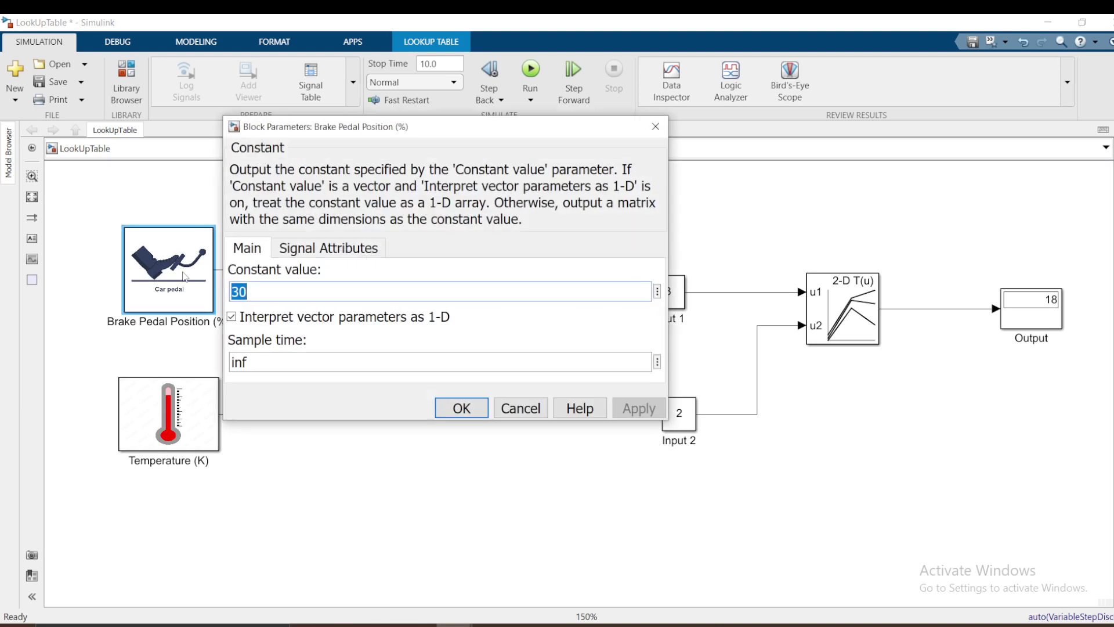
click(520, 412)
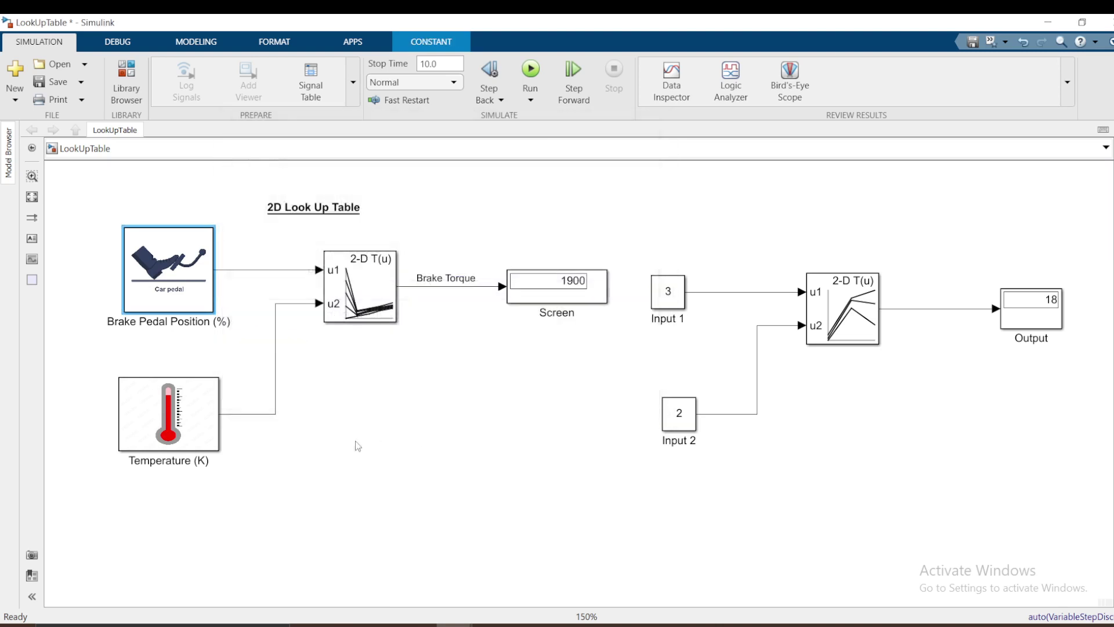
Step: Set Temperature (K) to 330 and rerun so the Screen shows 1850 brake torque
double_click(185, 419)
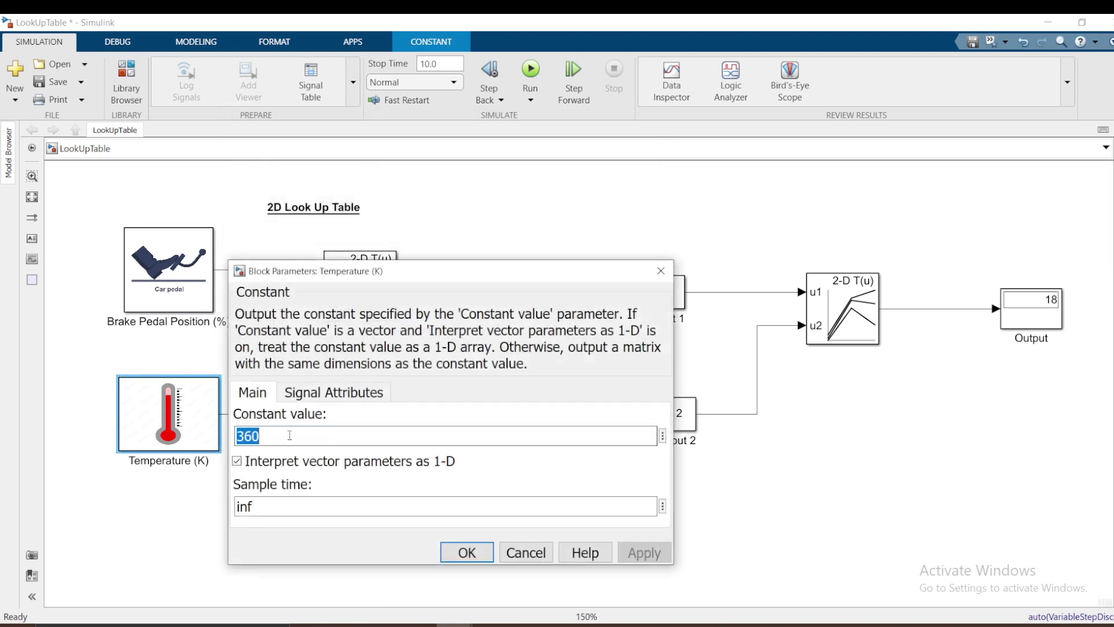
text(330)
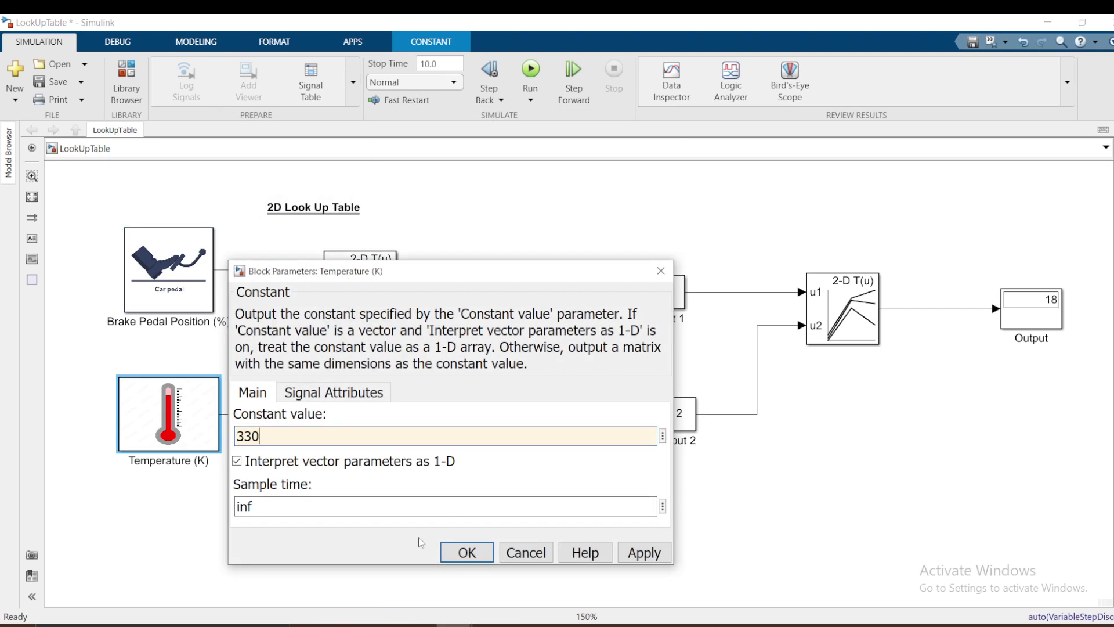
click(468, 552)
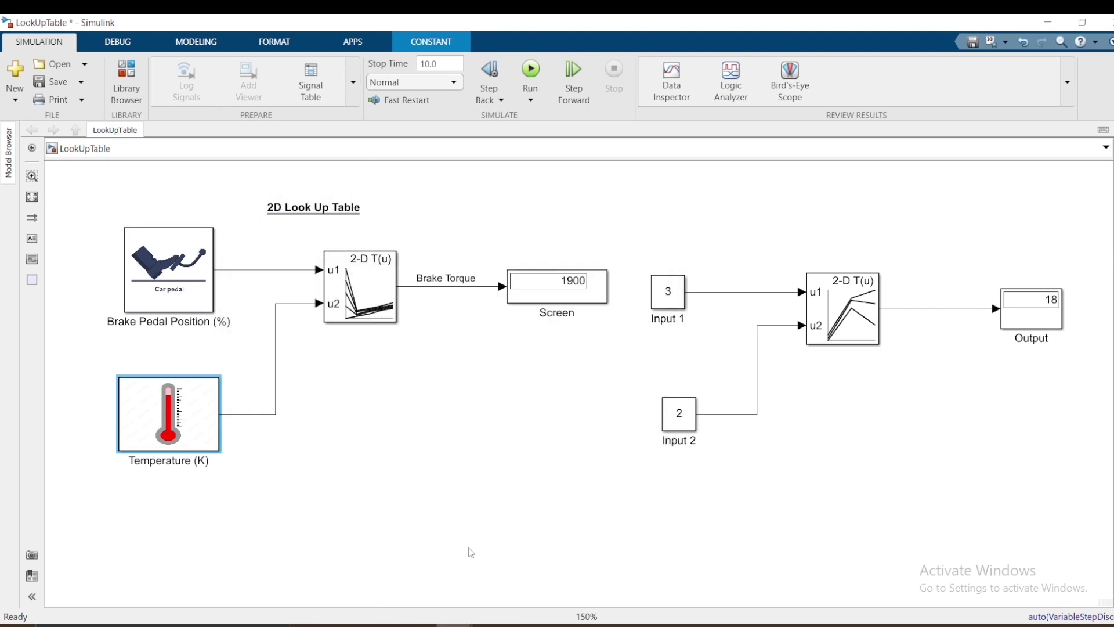
click(530, 71)
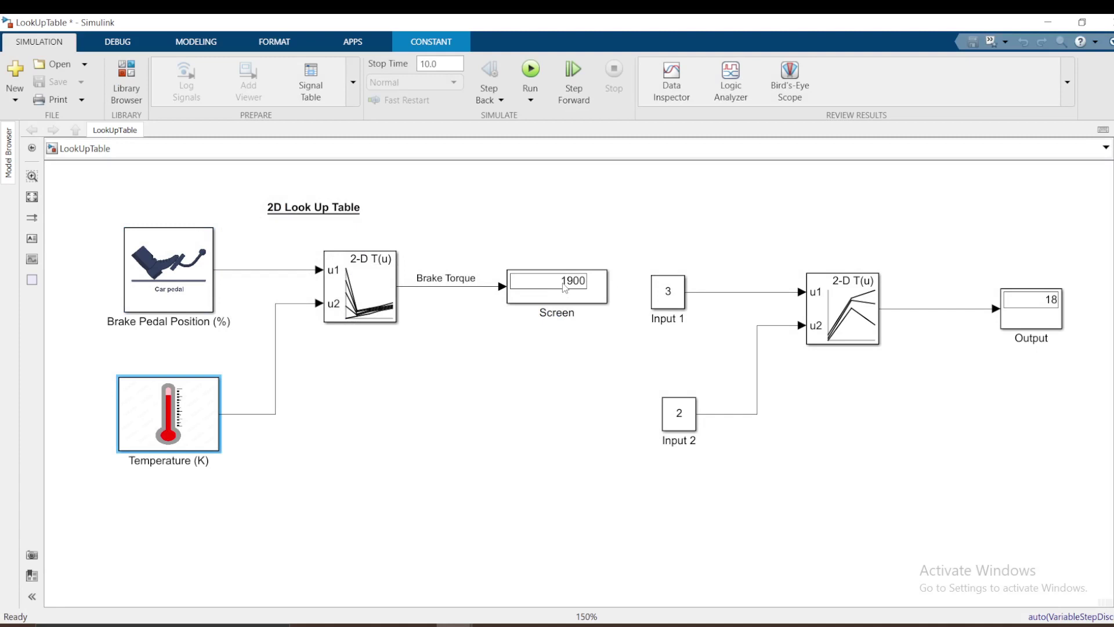
click(583, 290)
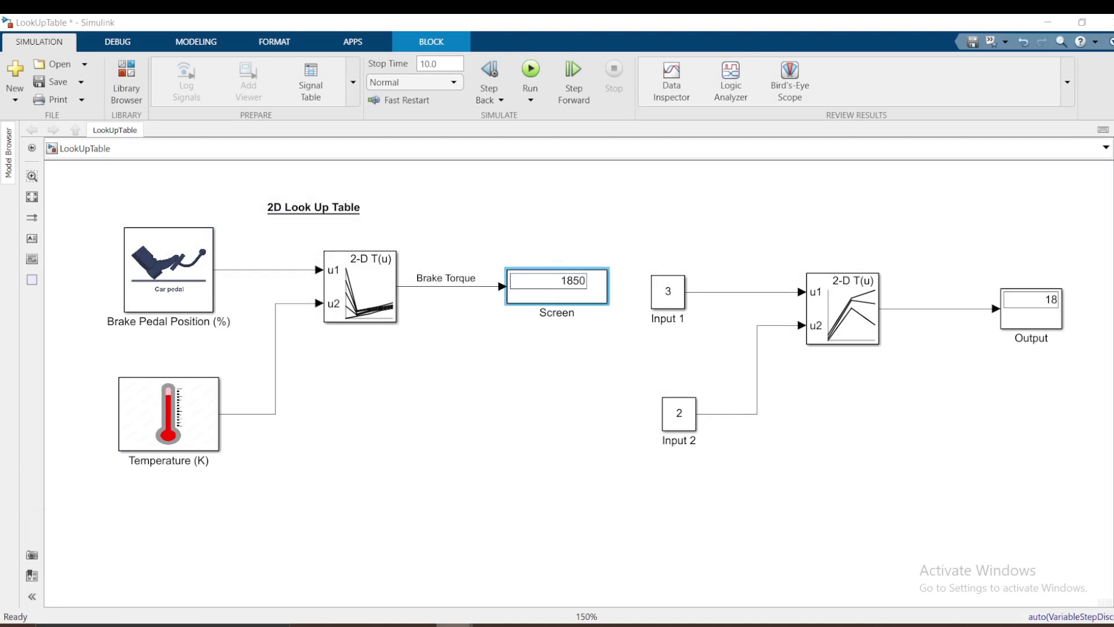
click(148, 581)
scroll(423, 434, up, 5)
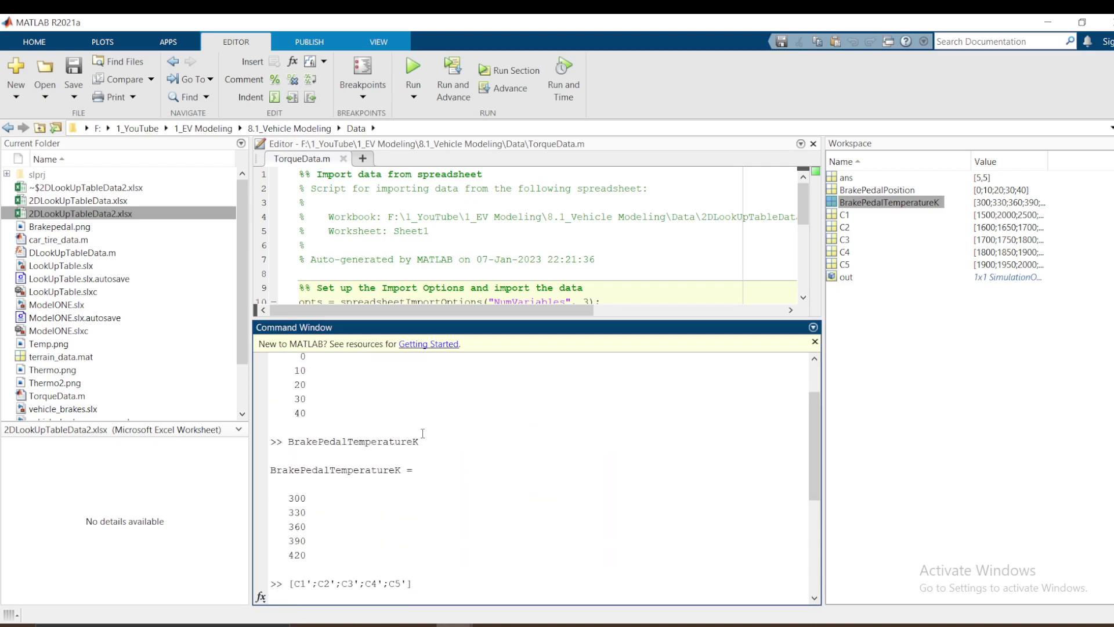
scroll(367, 439, up, 2)
drag(279, 408, 313, 477)
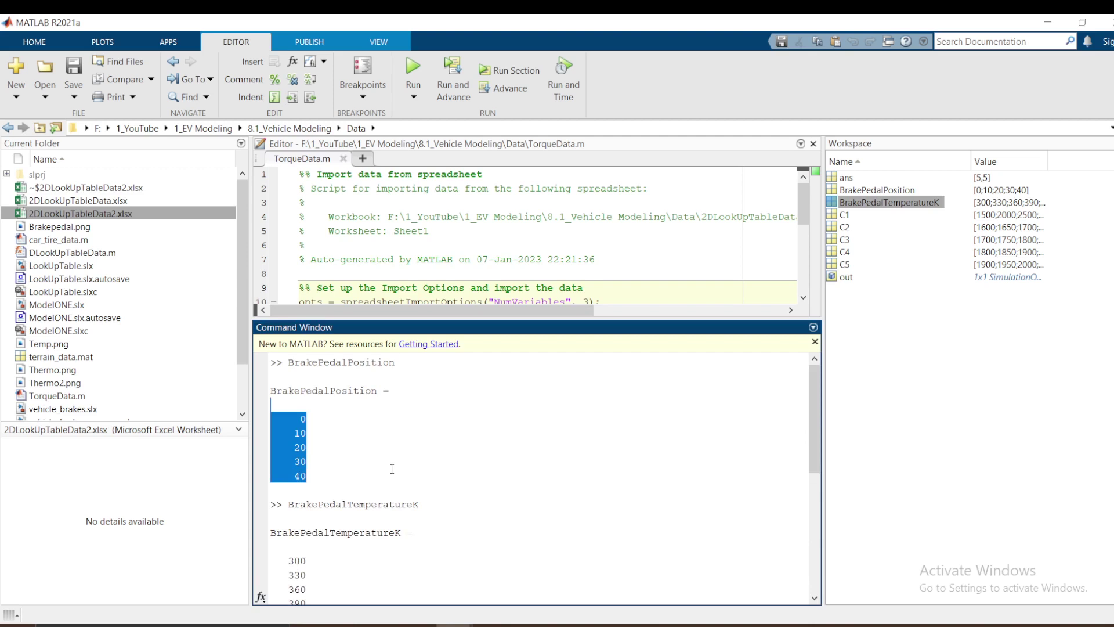
click(301, 469)
double_click(299, 461)
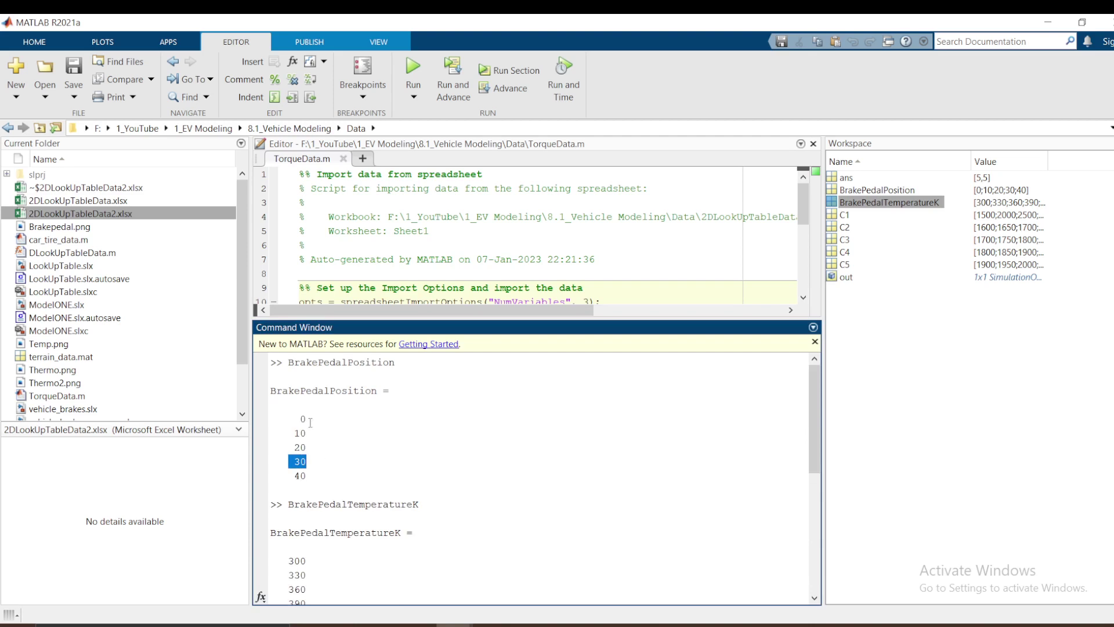
scroll(313, 476, down, 5)
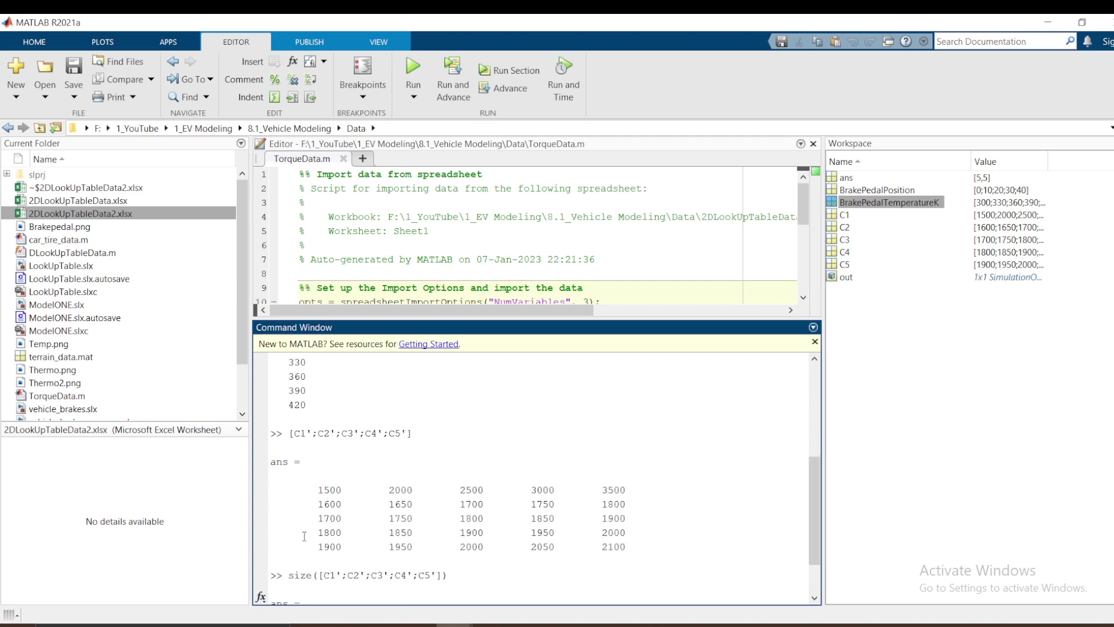
drag(304, 535, 662, 529)
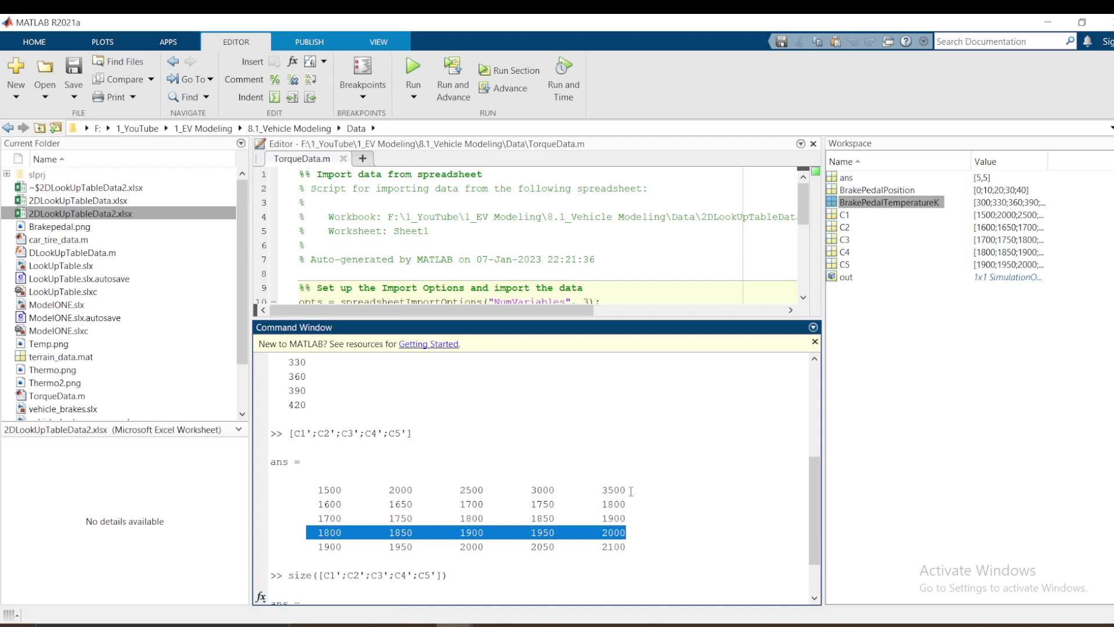
scroll(487, 425, up, 3)
click(410, 533)
Step: Return to the LookUpTable model and briefly inspect the Input 2 block's context menu
mouse_move(455, 625)
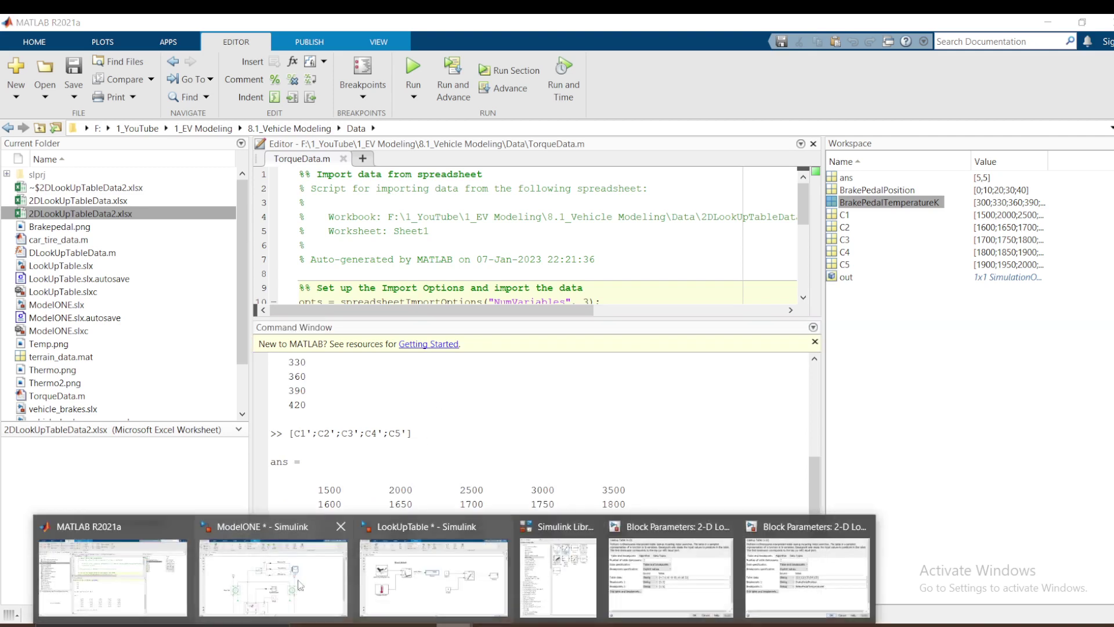
click(428, 572)
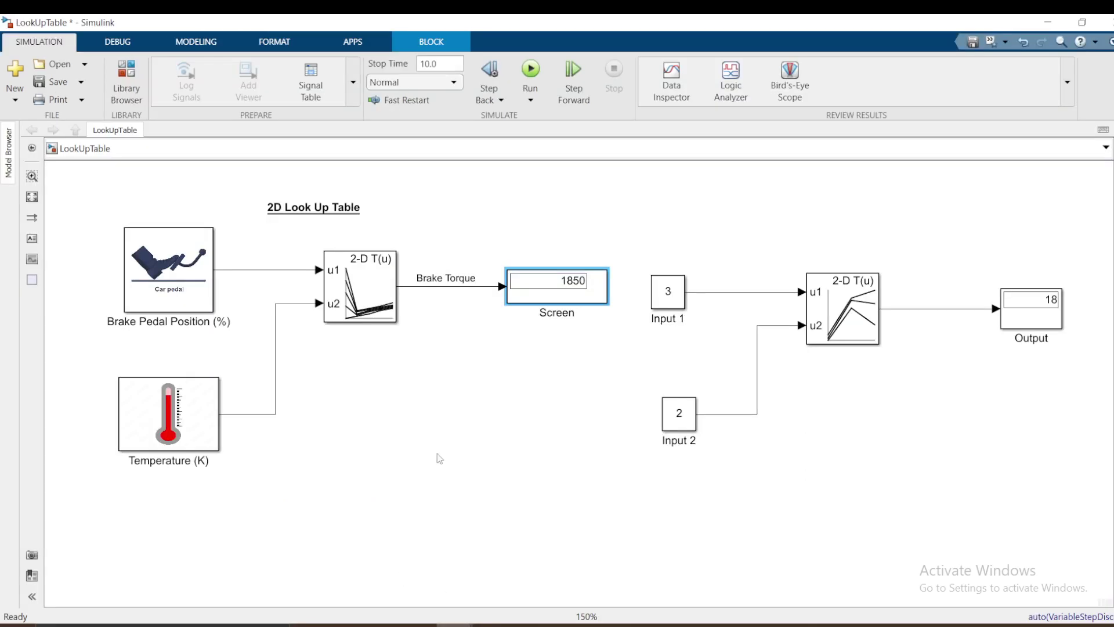
click(850, 417)
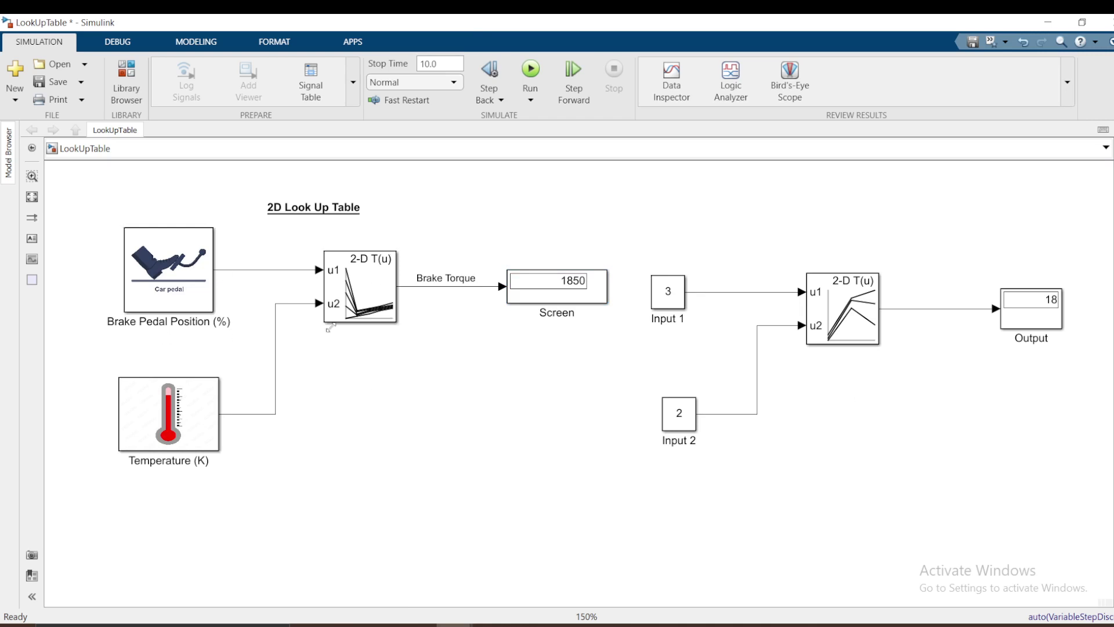
click(683, 423)
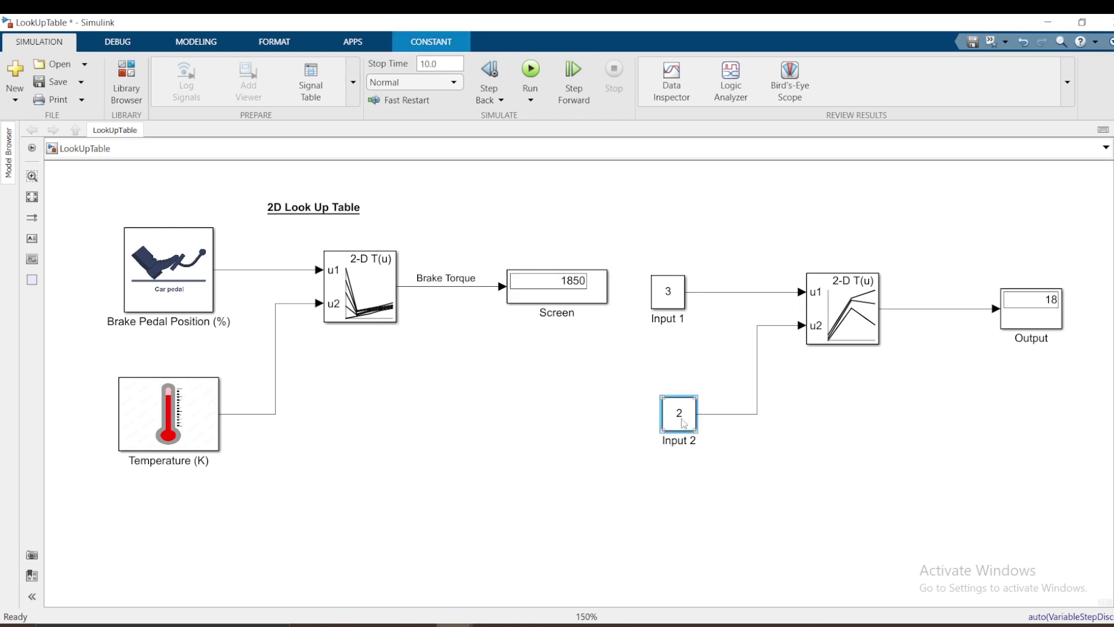
right_click(684, 423)
key(Escape)
Step: View the Temperature (K) block's mask, highlight Temp.png in the icon command, and cancel
click(182, 425)
right_click(181, 425)
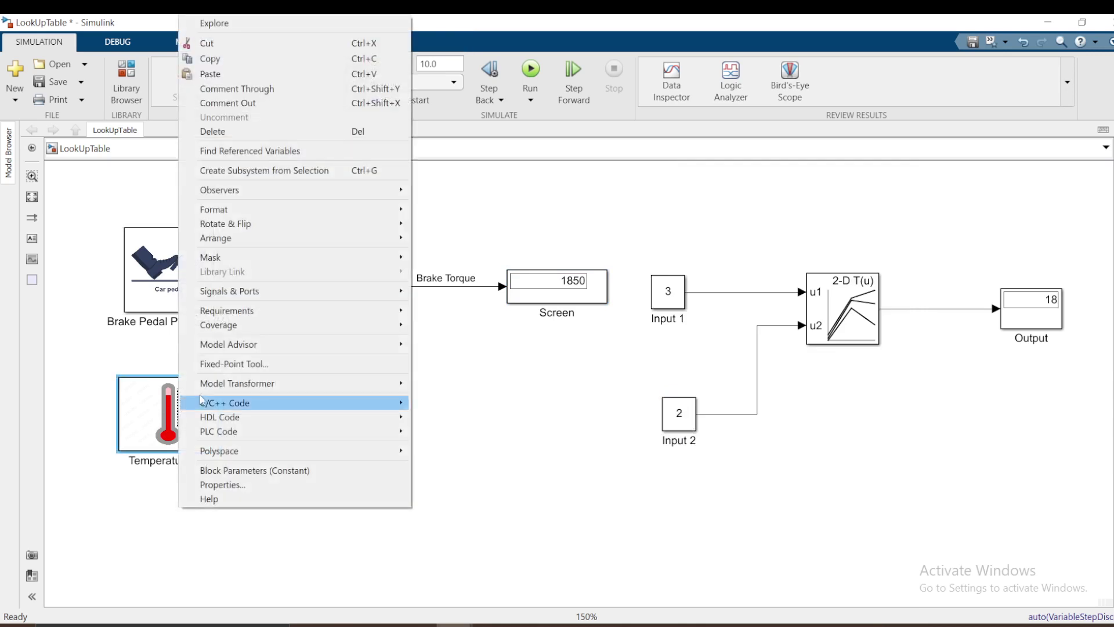
mouse_move(221, 263)
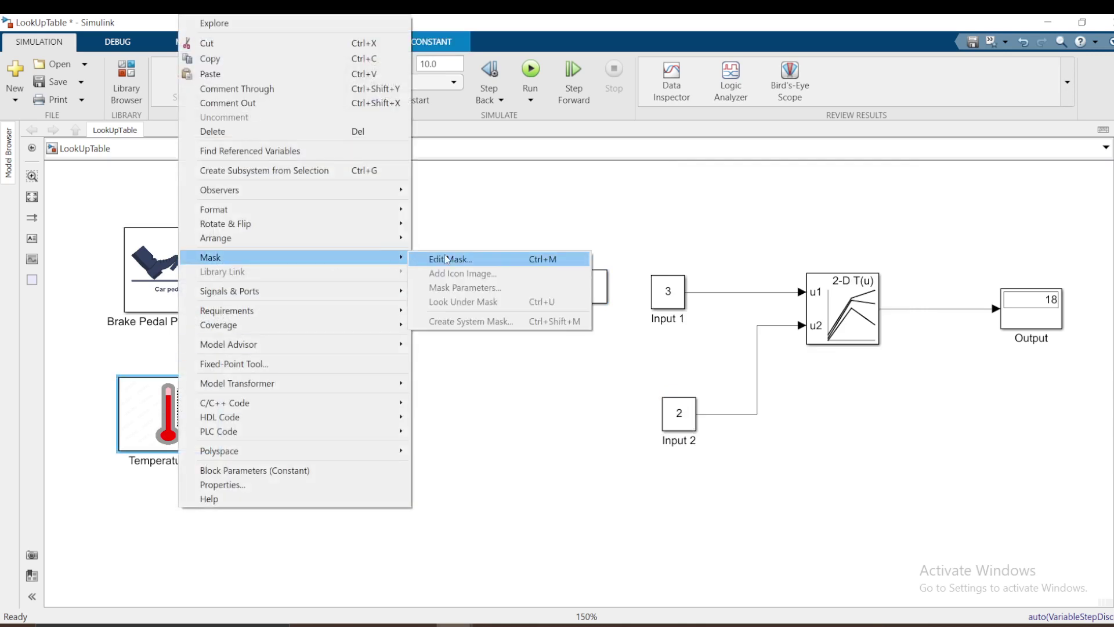
click(450, 257)
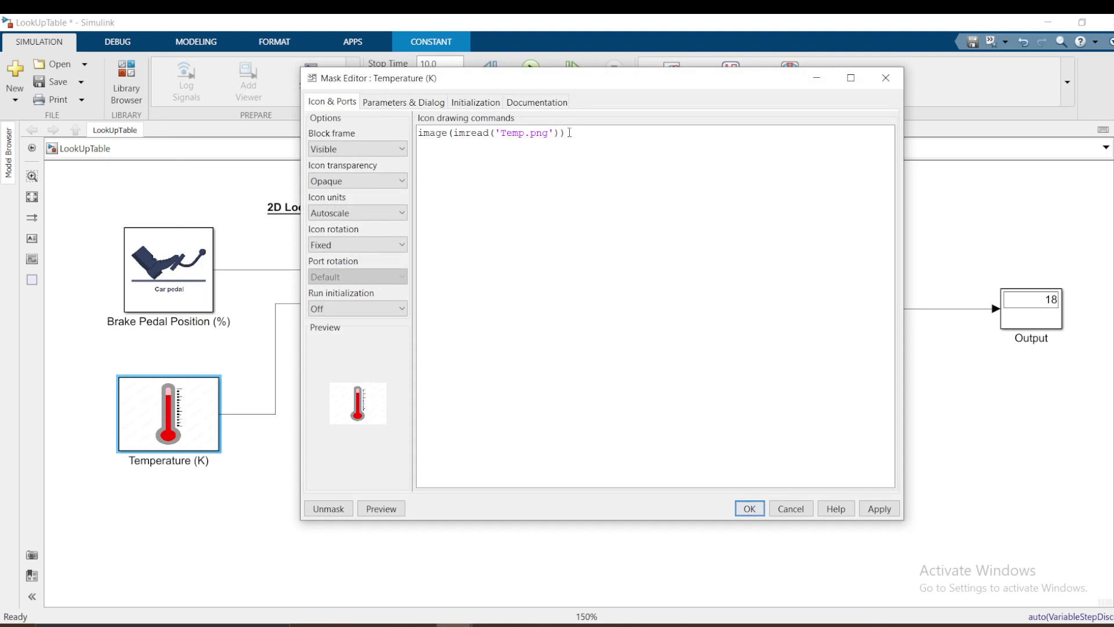
drag(552, 133, 501, 133)
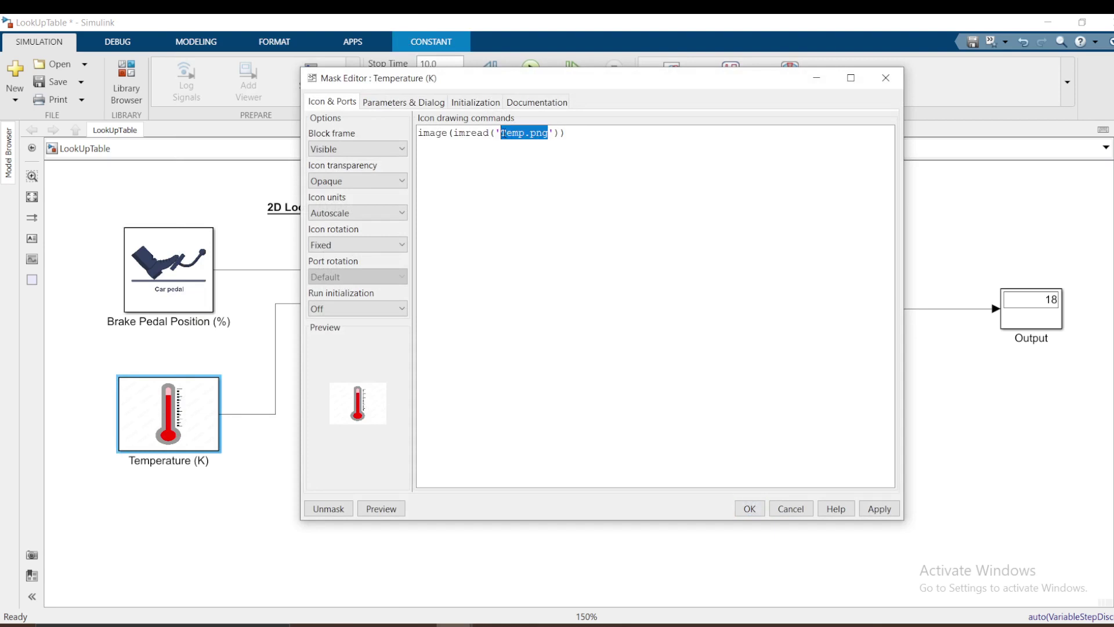
click(886, 78)
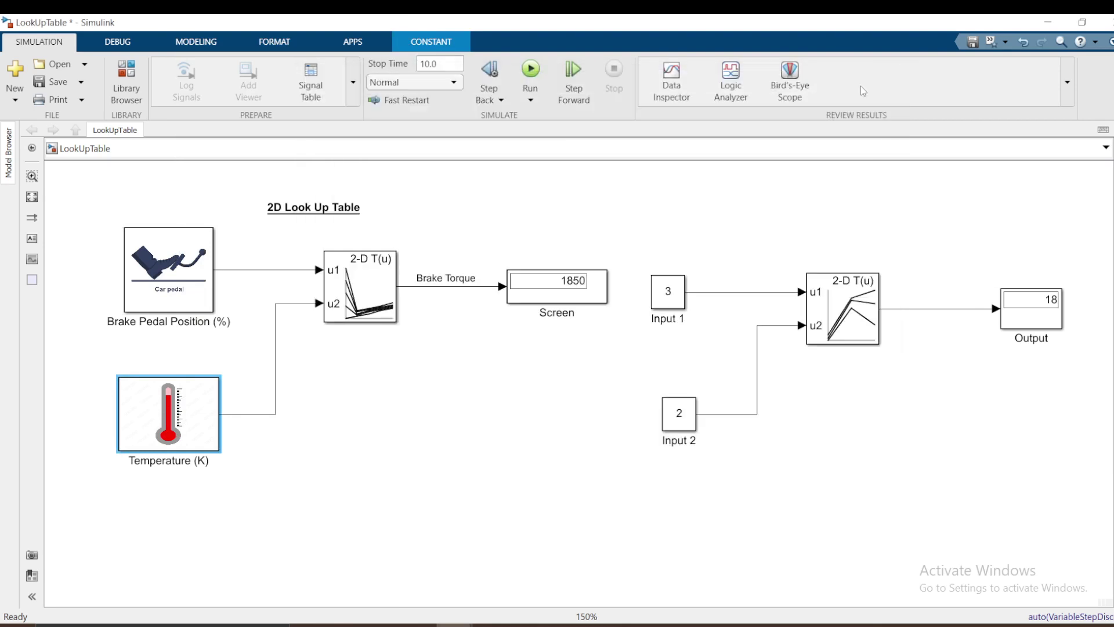
Step: Create a mask on Input 2 with the icon drawing command image(imread('Temp.png'))
click(671, 414)
right_click(672, 414)
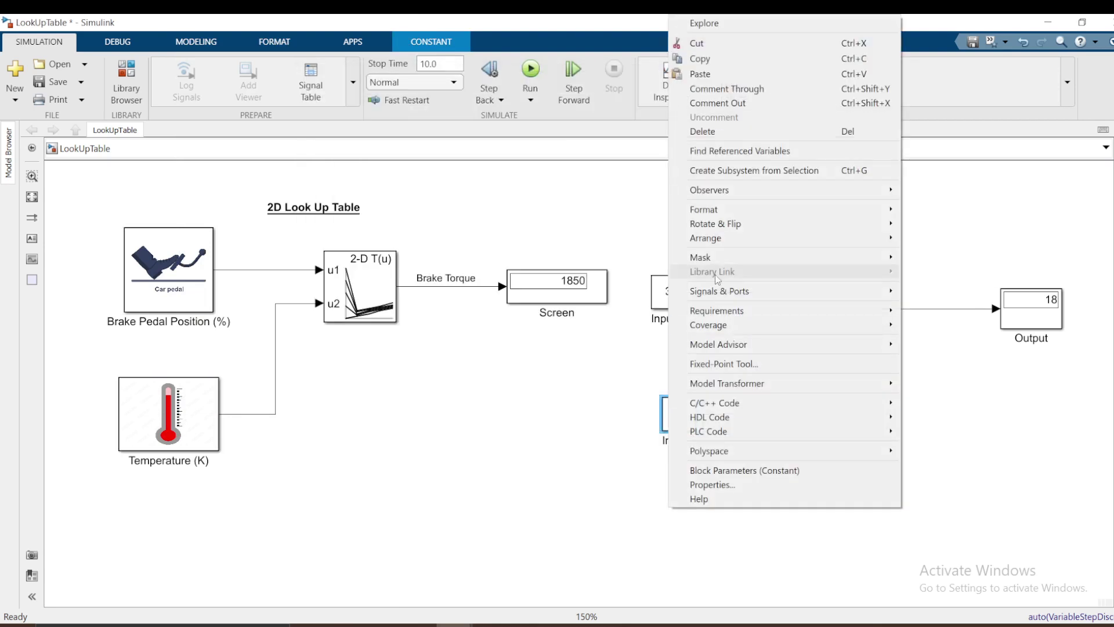
mouse_move(718, 259)
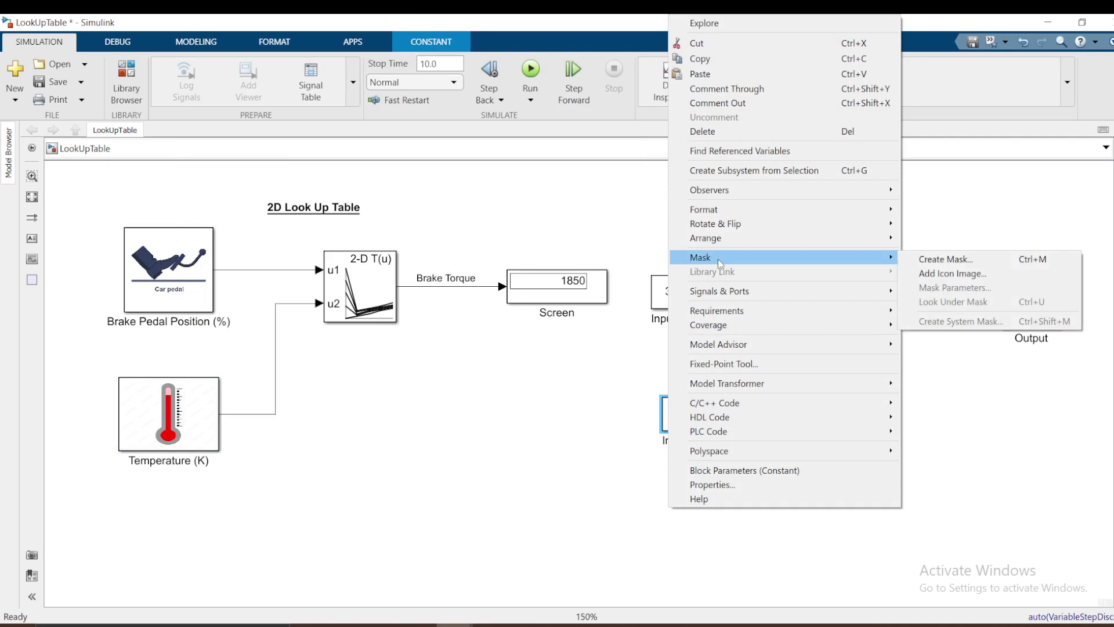
click(949, 259)
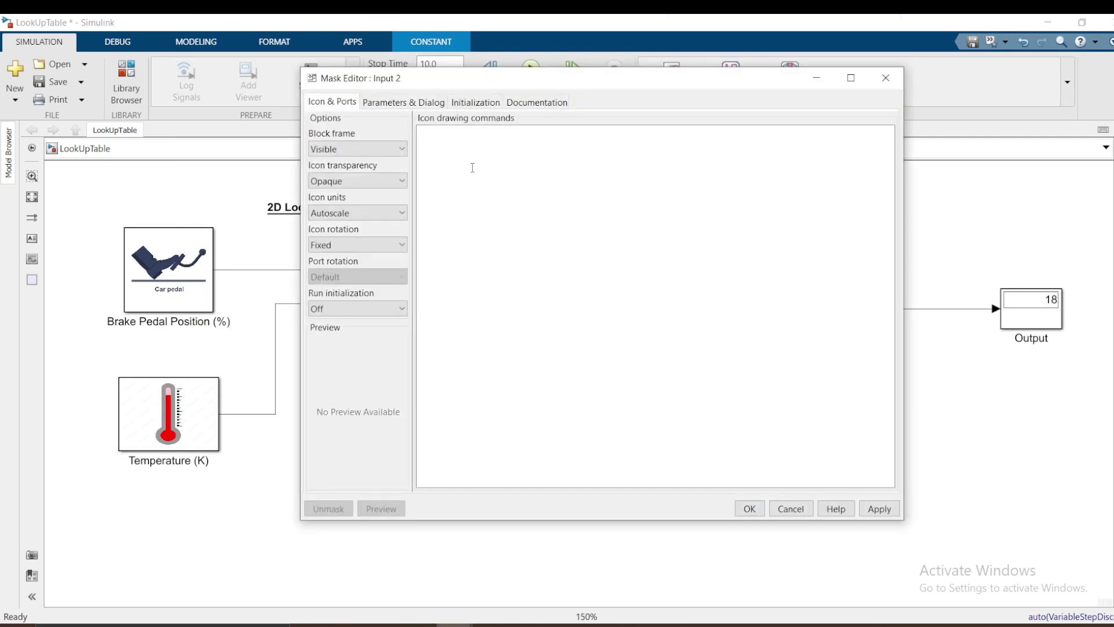
text(image()
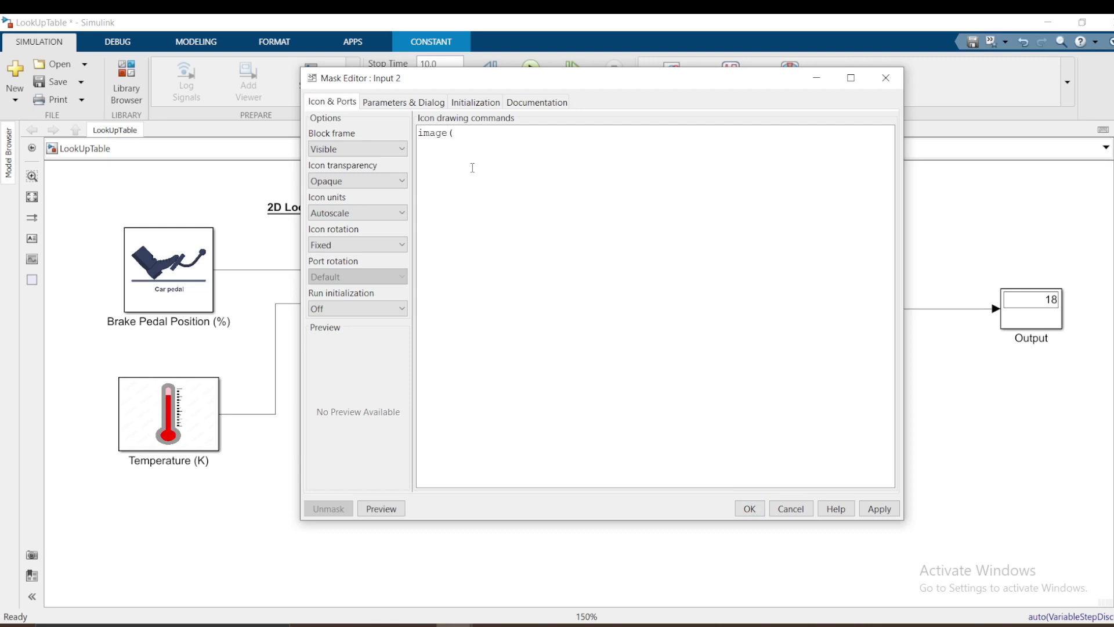
text(imread('Temp.png)
text()))
key(Return)
Step: Apply Input 2's thermometer mask, then delete Input 1, Input 2, 2-D Lookup Table1 and Output
click(750, 509)
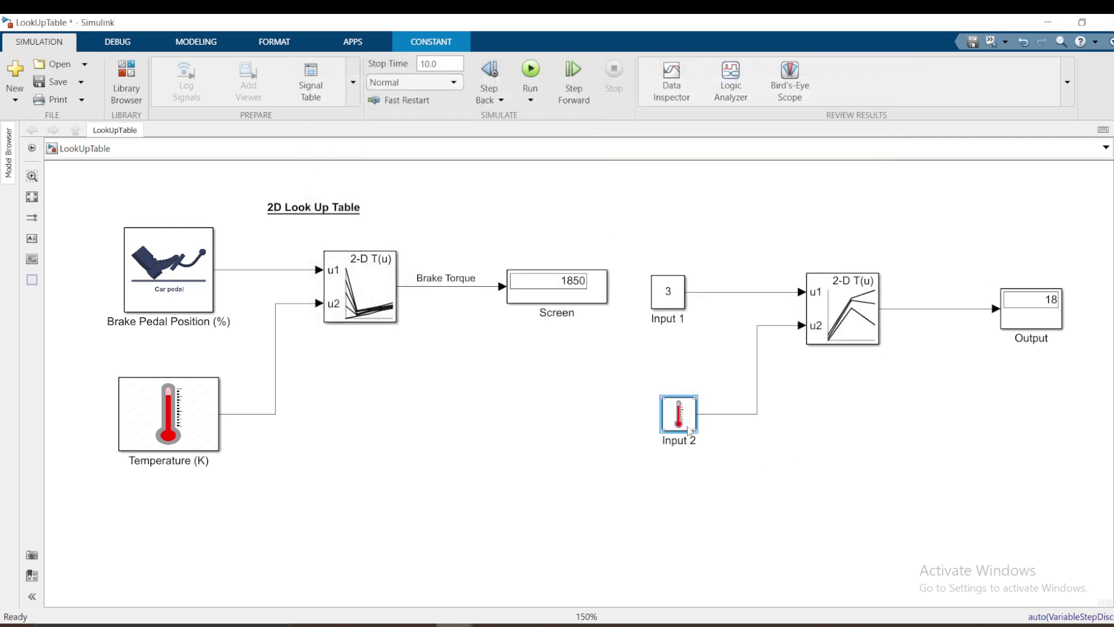
drag(663, 433, 623, 442)
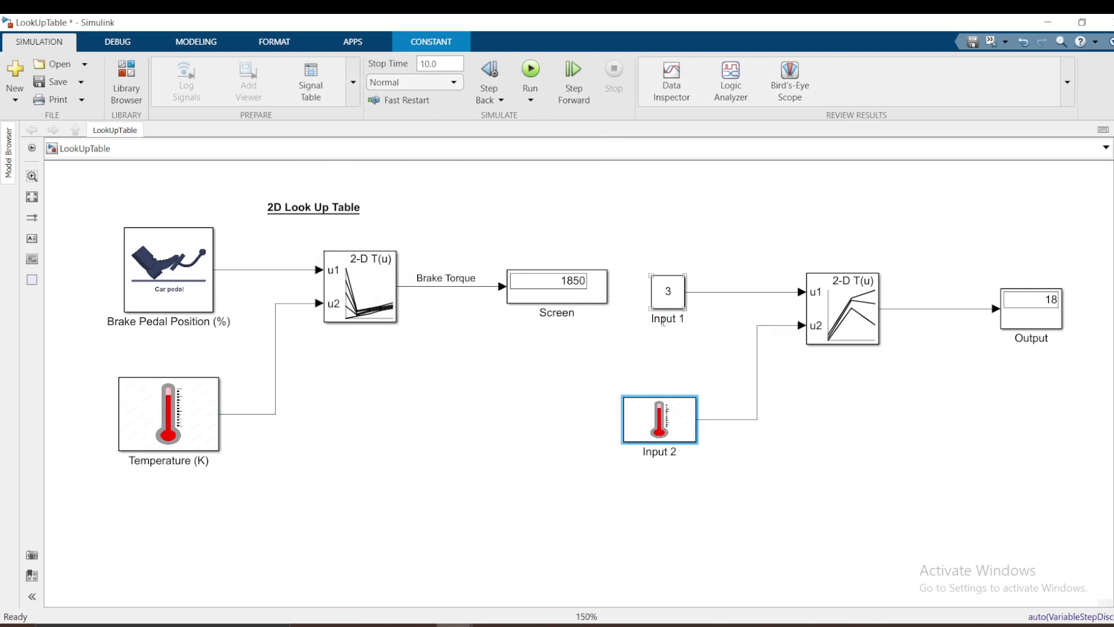
drag(624, 216, 1086, 481)
key(Delete)
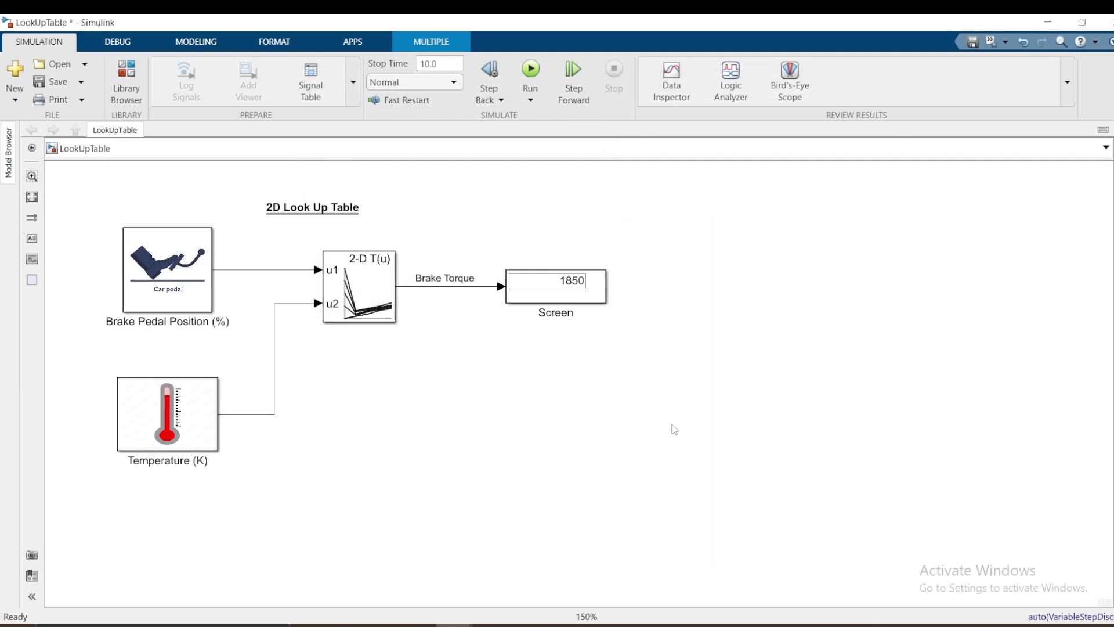
Step: Dismiss the quick block search and center and zoom the remaining brake torque diagram
double_click(673, 426)
click(815, 471)
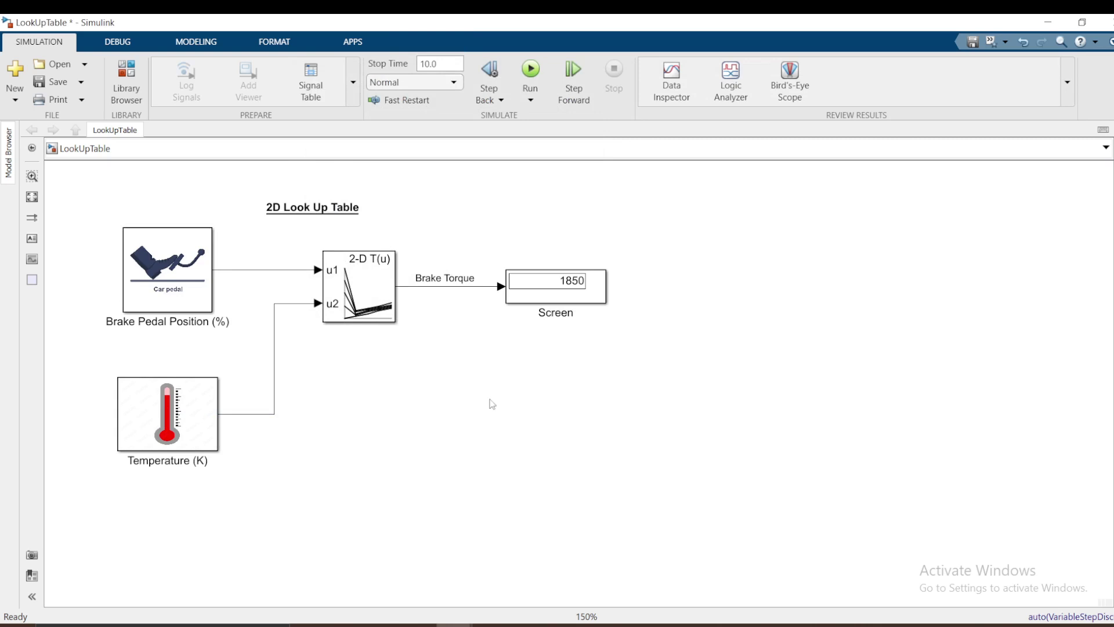
drag(460, 405, 554, 415)
scroll(313, 211, up, 1)
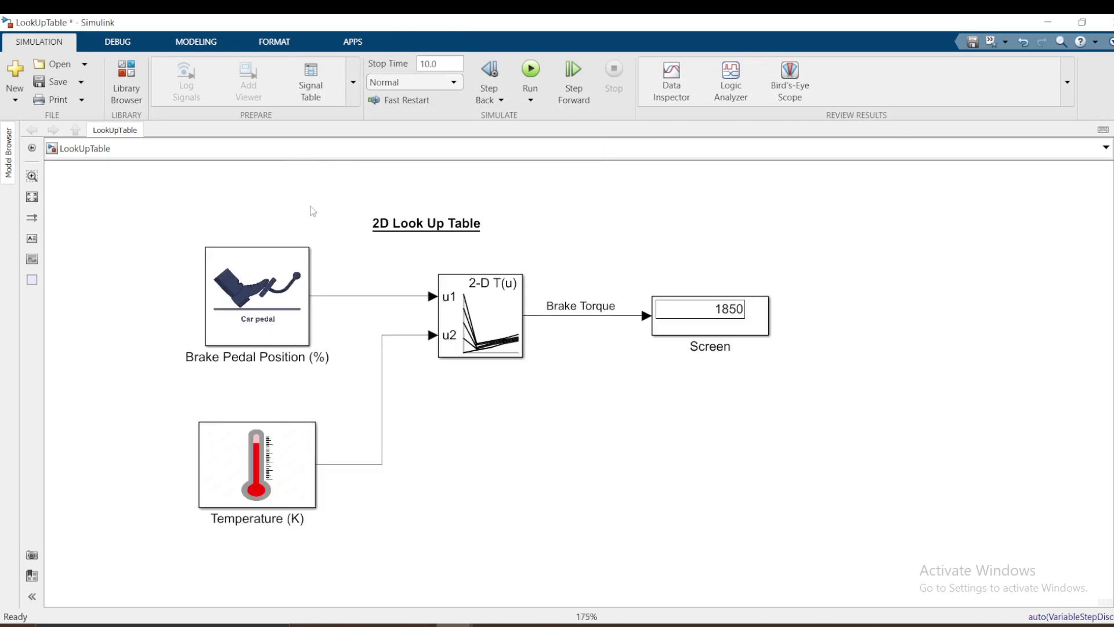